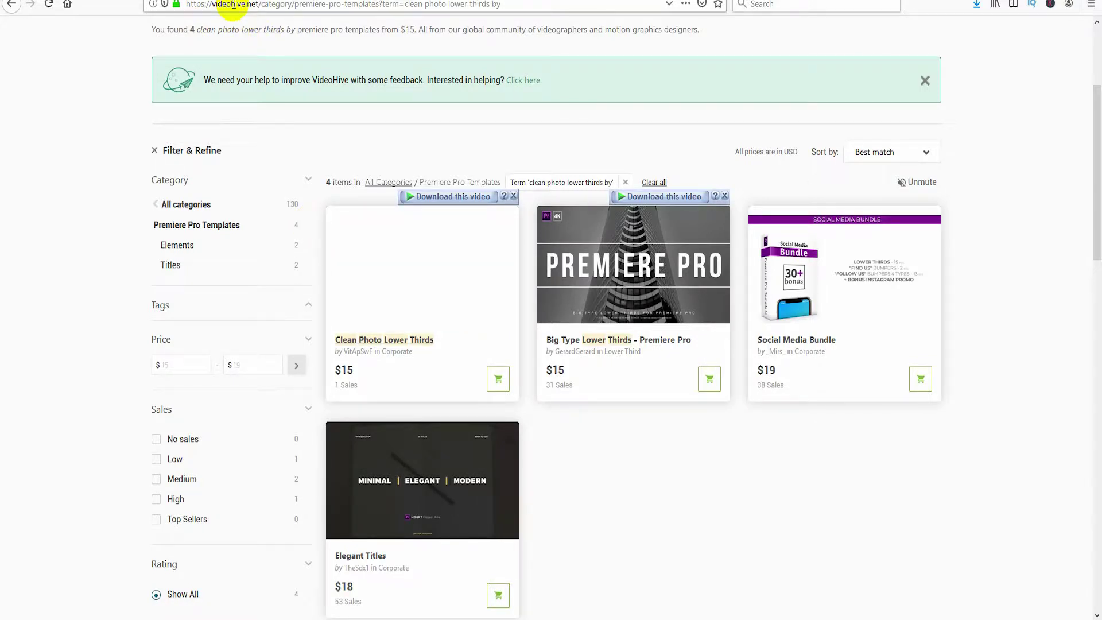
# Open the Clean Photo Lower Thirds template page from the VideoHive search results
pyautogui.moveTo(623, 359)
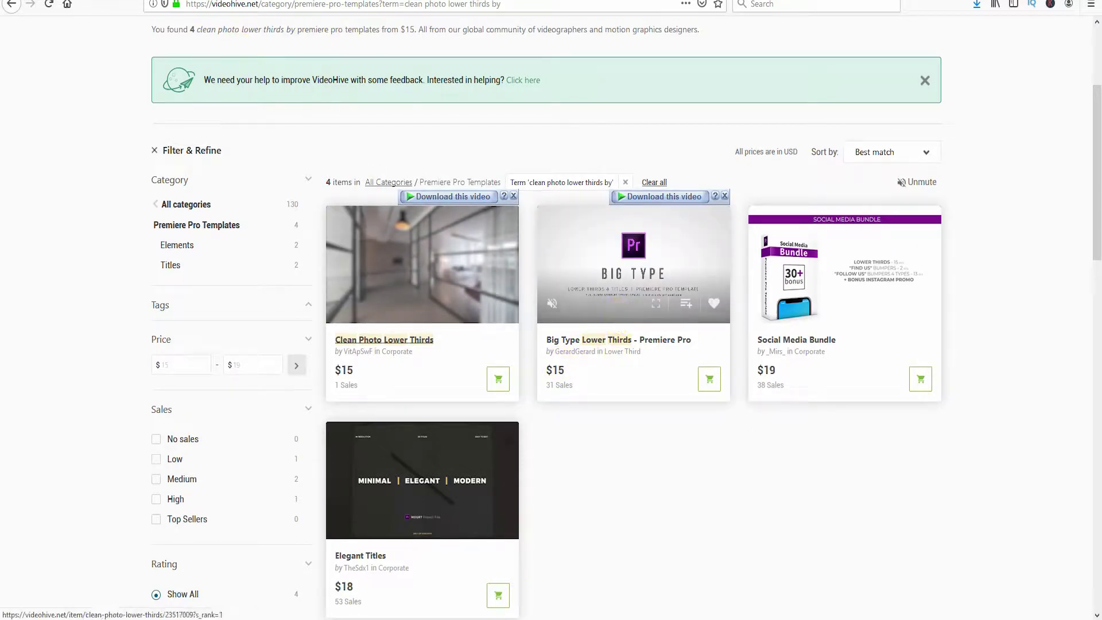
pyautogui.click(384, 339)
pyautogui.click(437, 357)
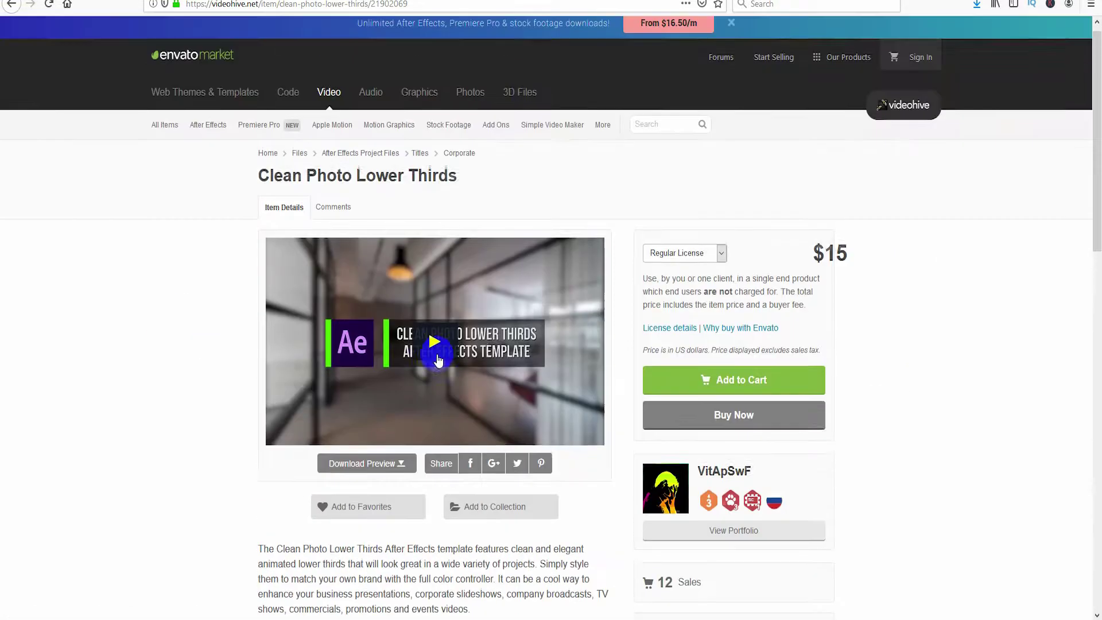
# Examine the template's item details, description and the author's related items, including the Premiere Pro version
pyautogui.scroll(1, 438, 360)
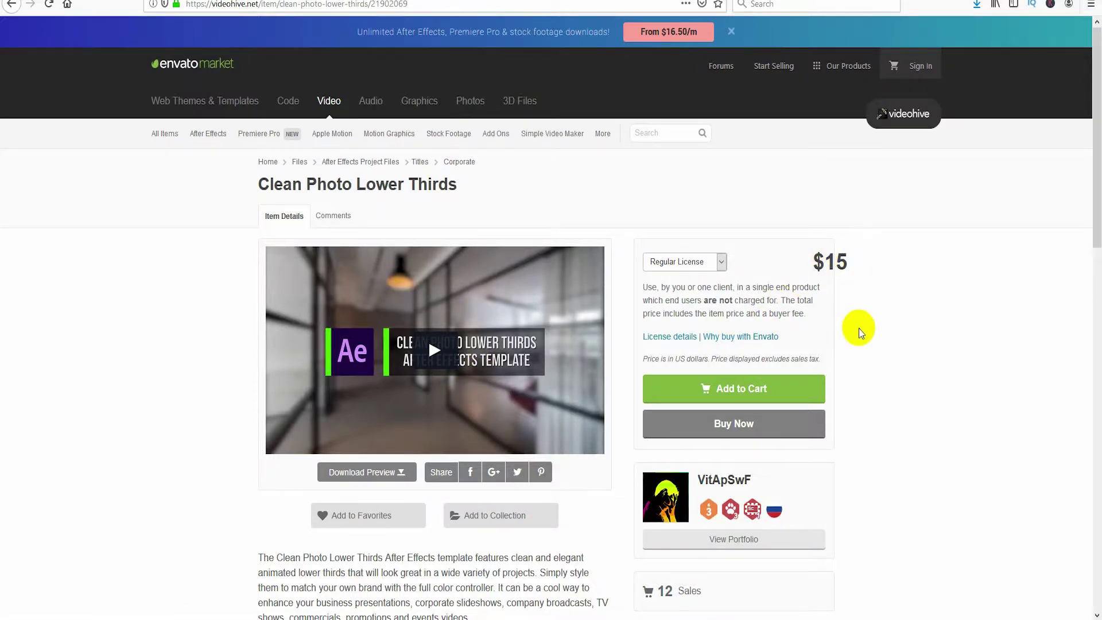
pyautogui.scroll(-4, 861, 333)
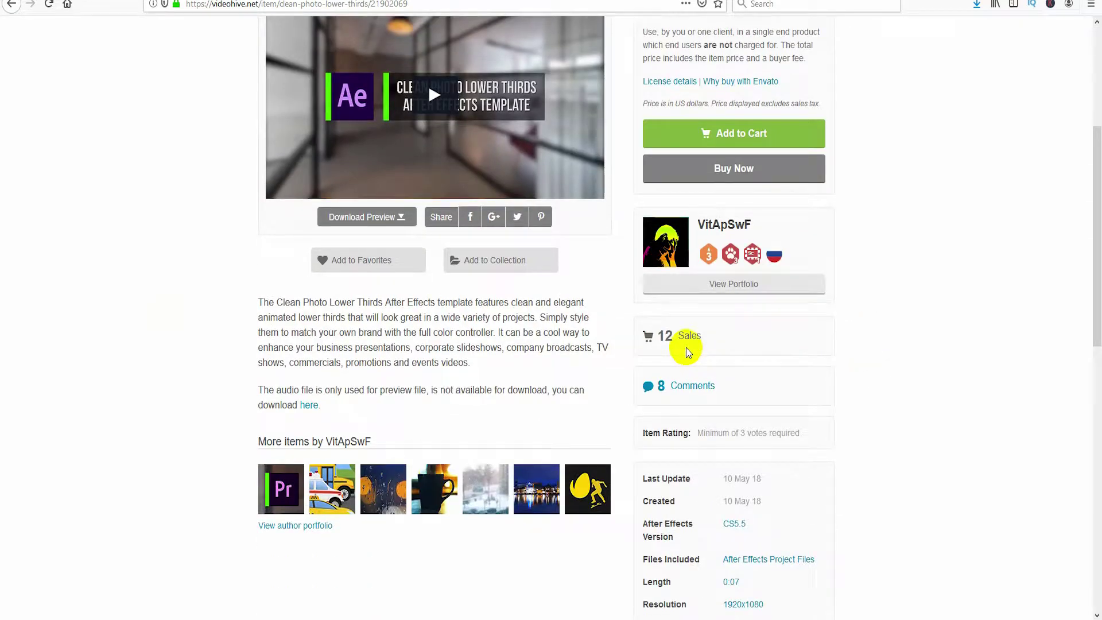
pyautogui.scroll(2, 485, 303)
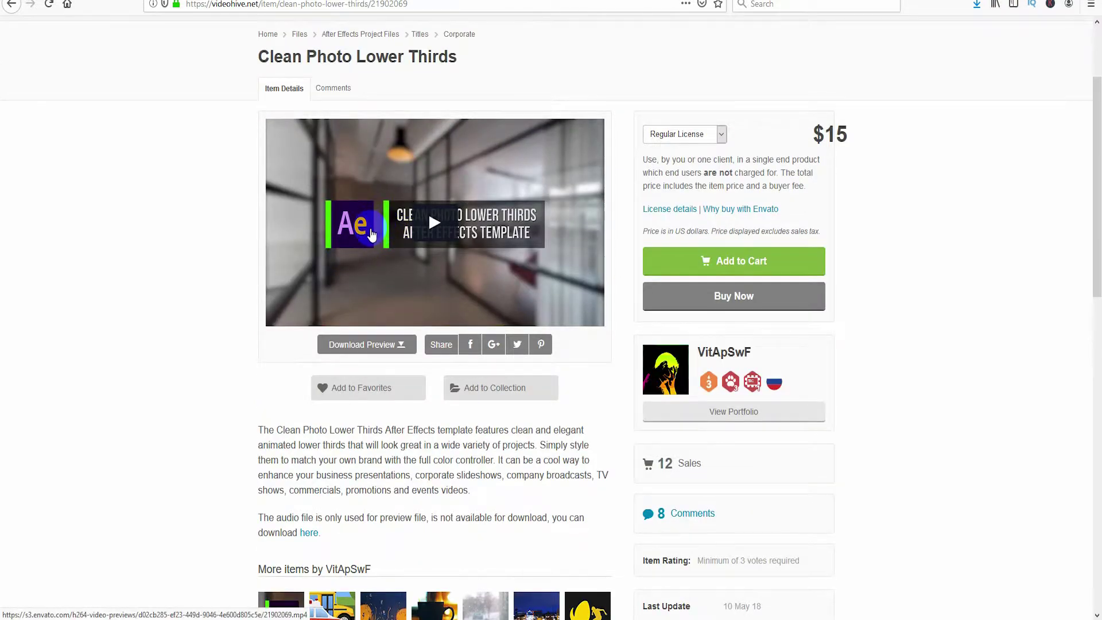
pyautogui.scroll(-1, 402, 321)
pyautogui.scroll(-1, 446, 596)
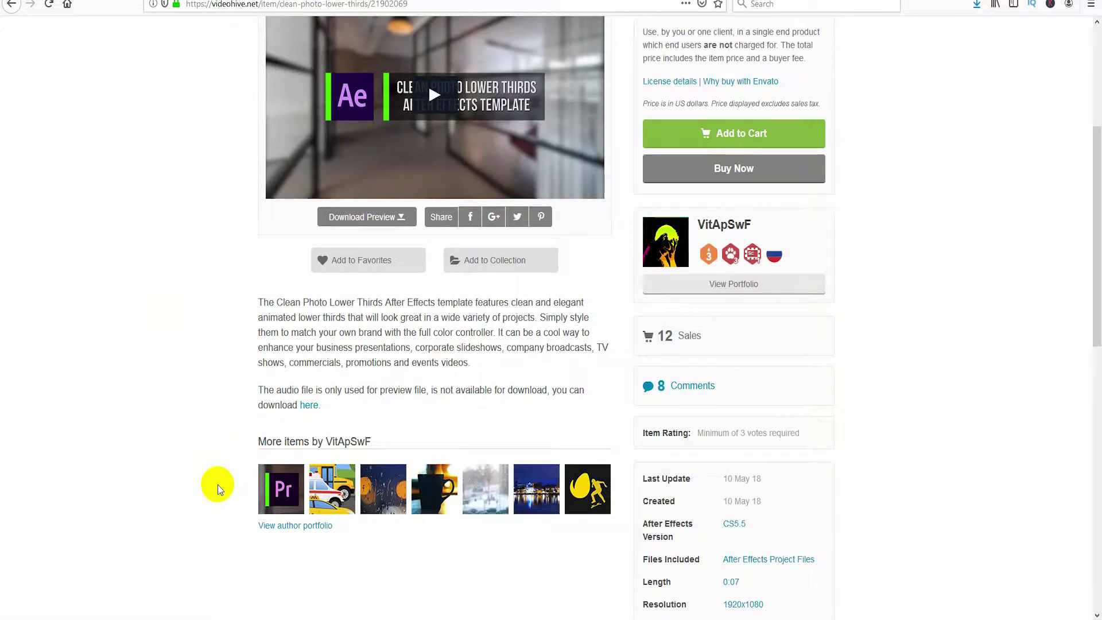
pyautogui.click(459, 99)
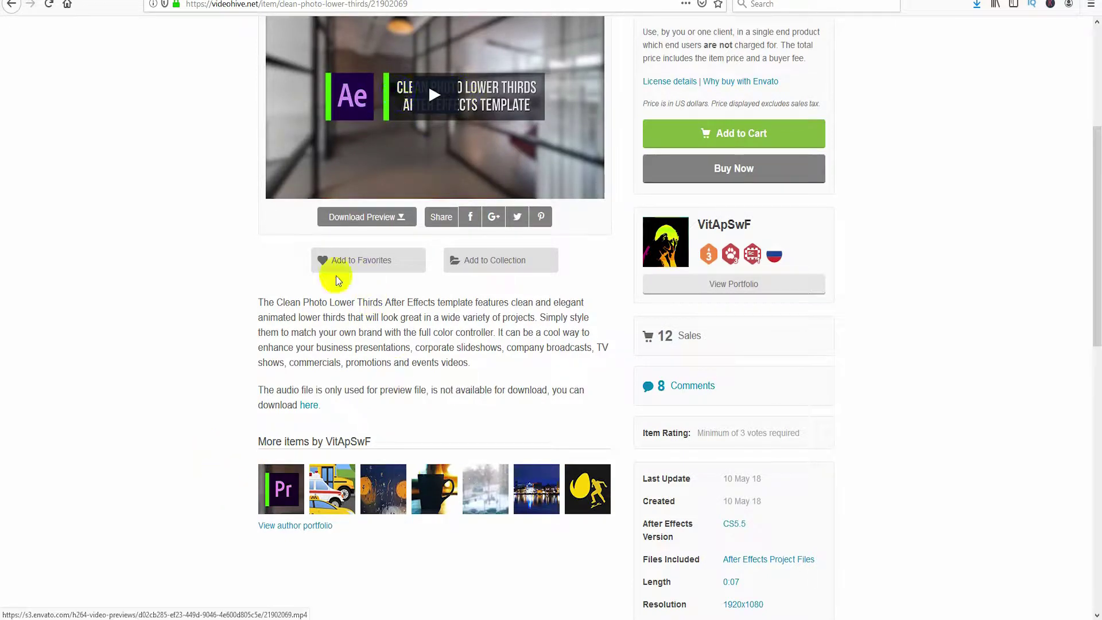
pyautogui.moveTo(291, 497)
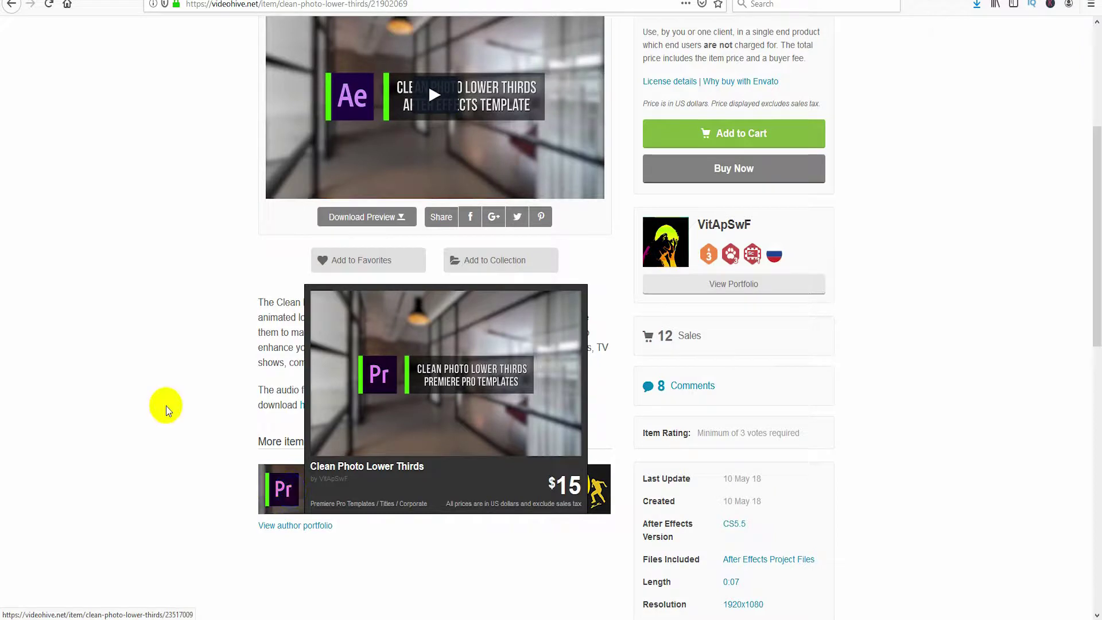
pyautogui.scroll(2, 159, 443)
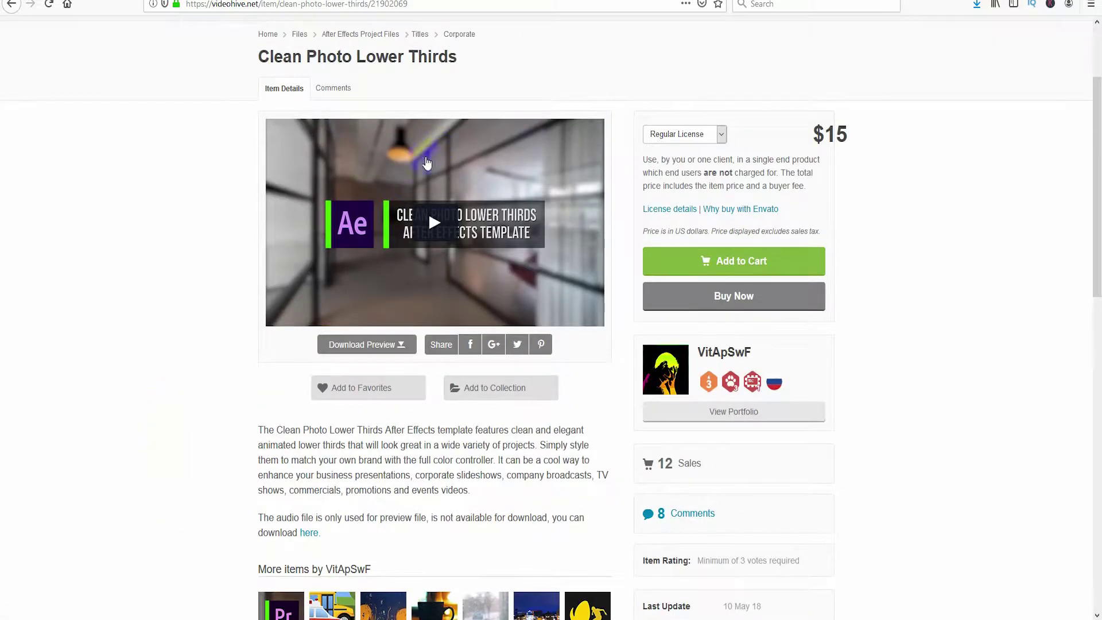
# Play the Clean Photo Lower Thirds preview video and pause it to inspect the lower third animation
pyautogui.click(434, 228)
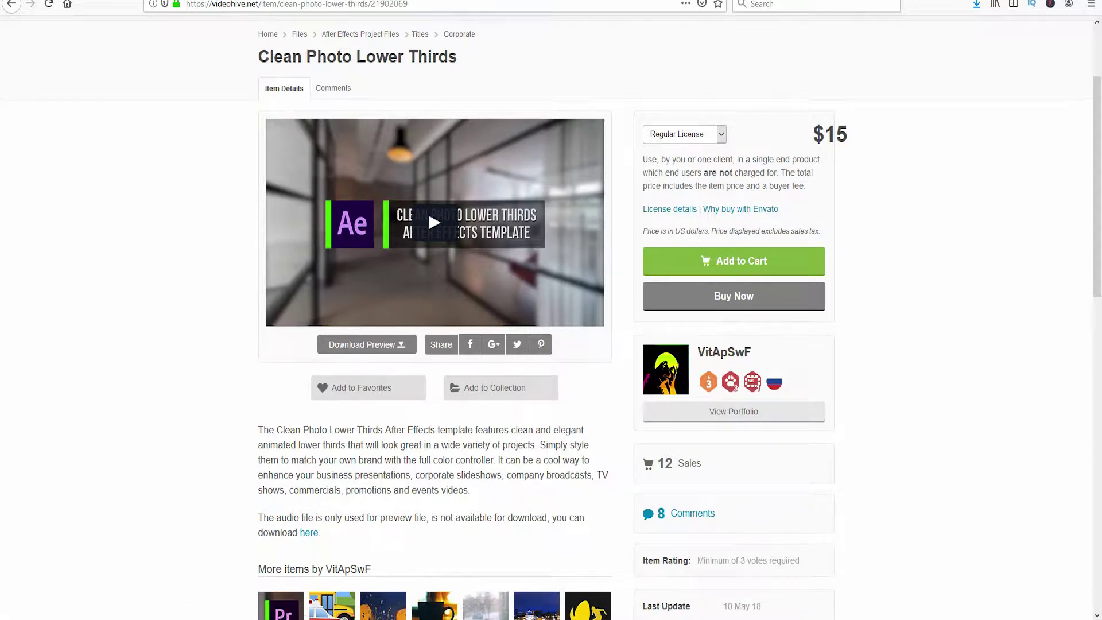
pyautogui.click(436, 232)
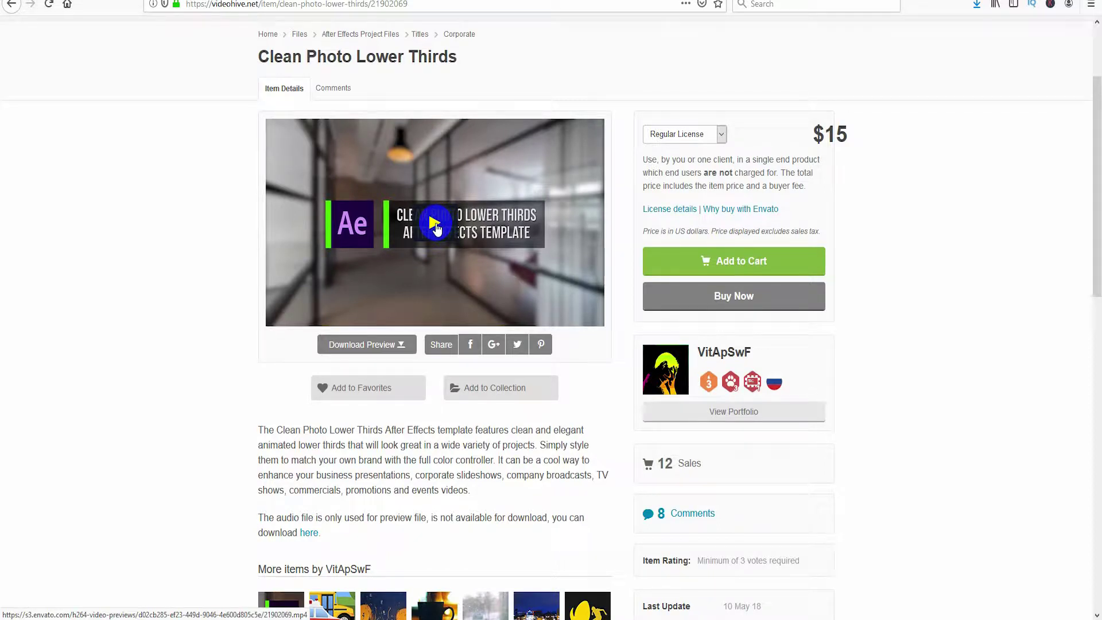
pyautogui.scroll(2, 436, 229)
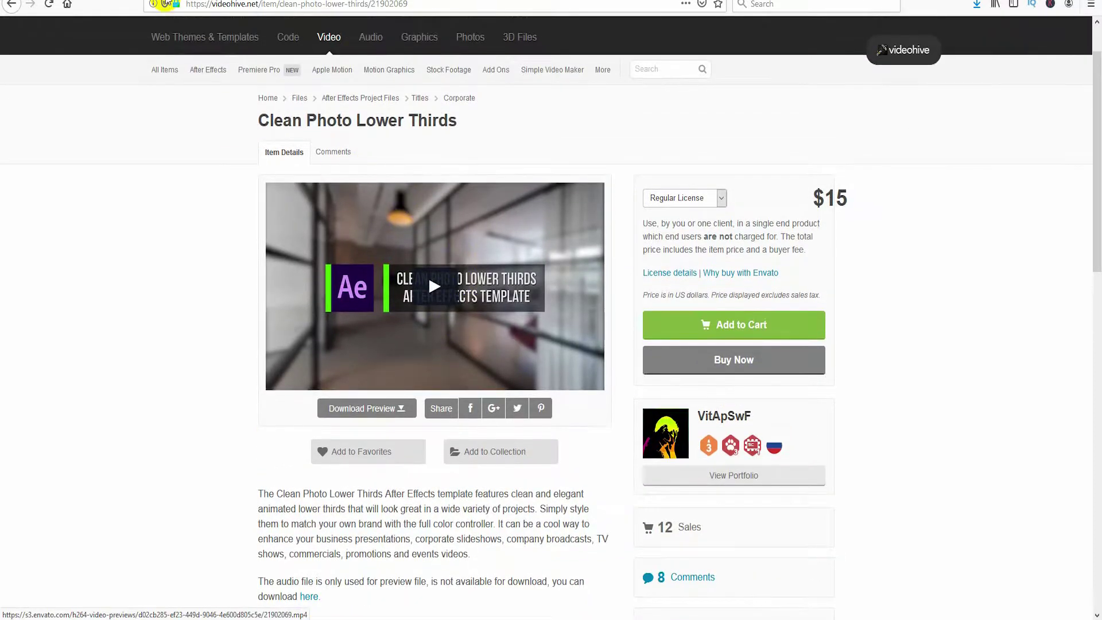
pyautogui.moveTo(253, 118); pyautogui.dragTo(466, 122)
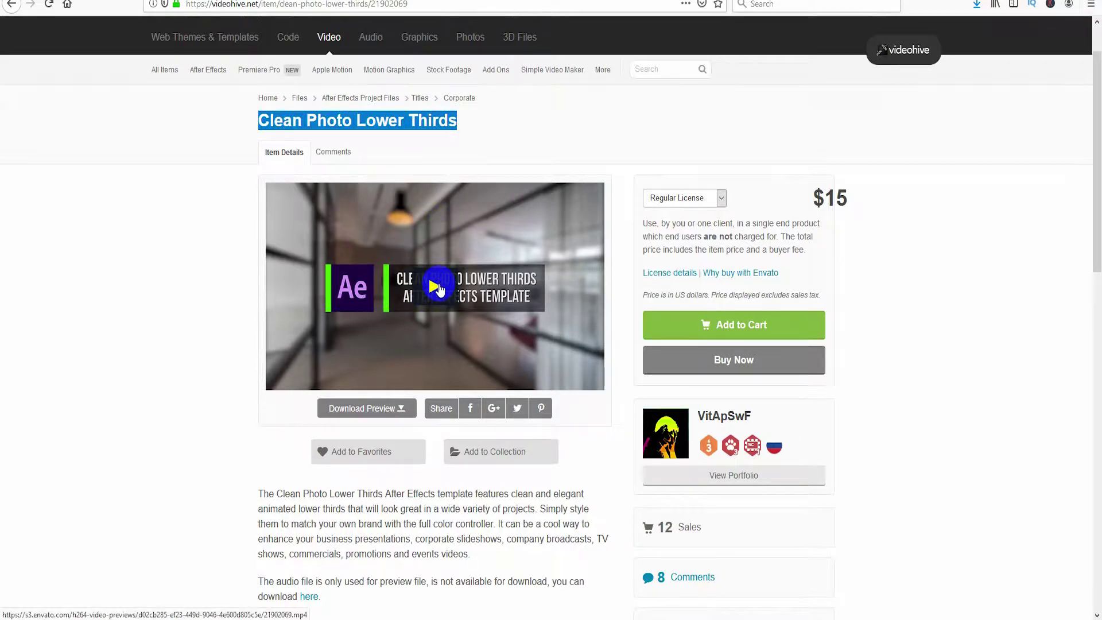
pyautogui.click(438, 287)
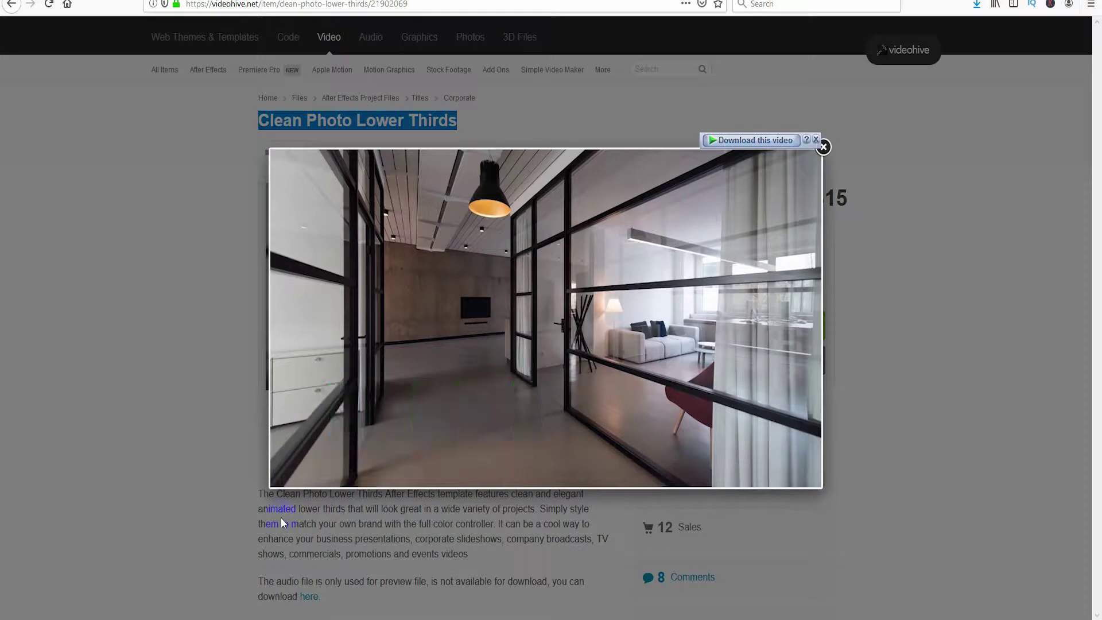
pyautogui.click(280, 478)
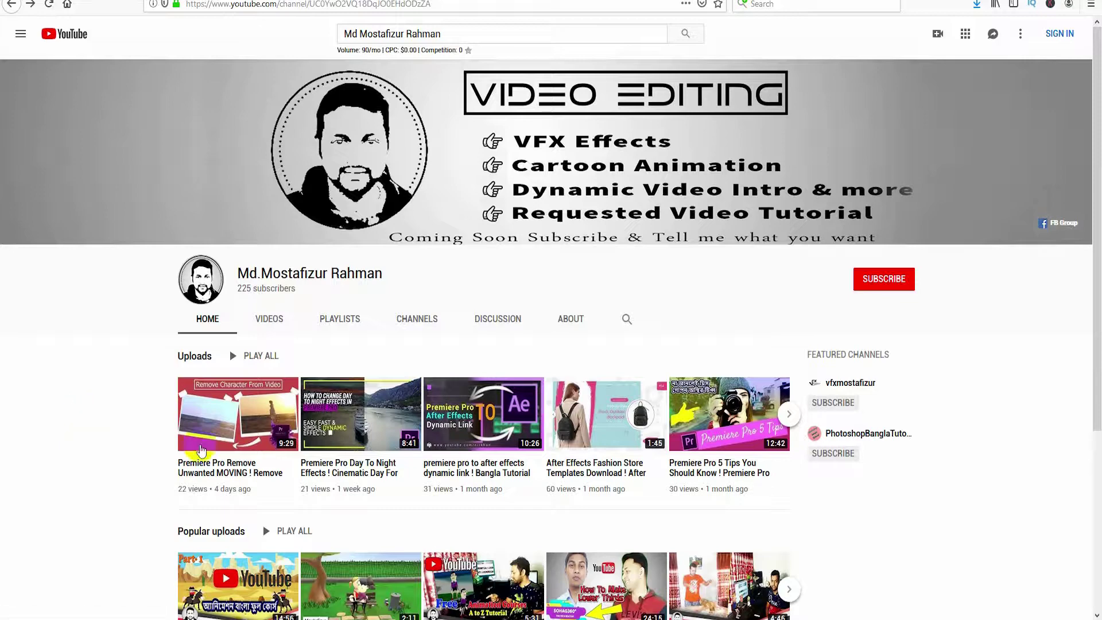
# Browse the uploaded videos on the video editing YouTube channel for earlier Premiere Pro tutorials
pyautogui.scroll(-3, 223, 428)
pyautogui.click(267, 192)
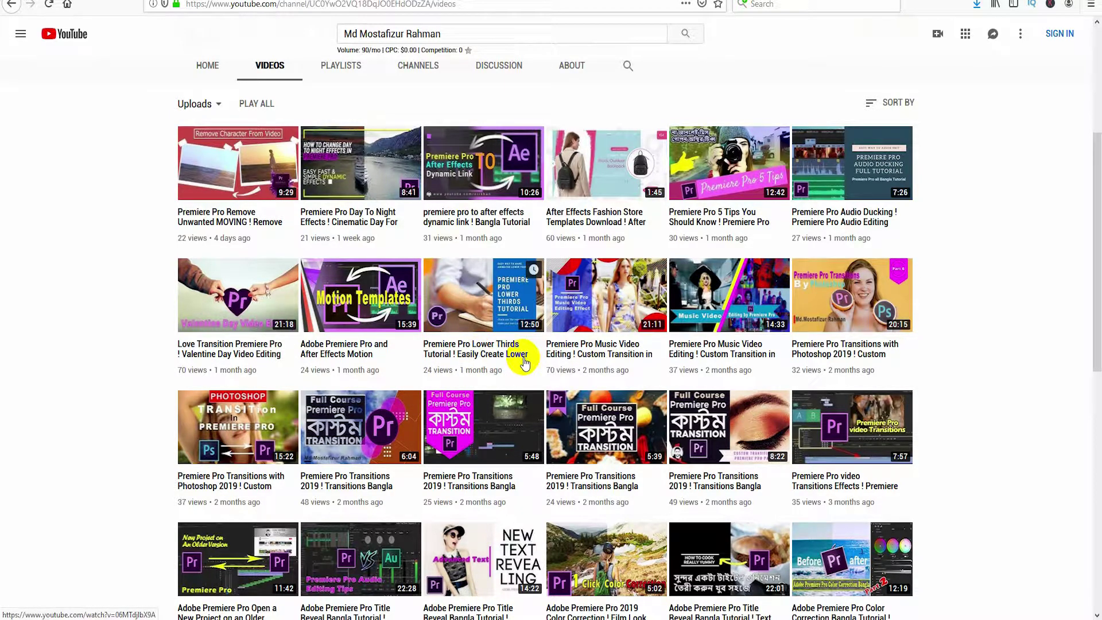
pyautogui.scroll(-1, 537, 359)
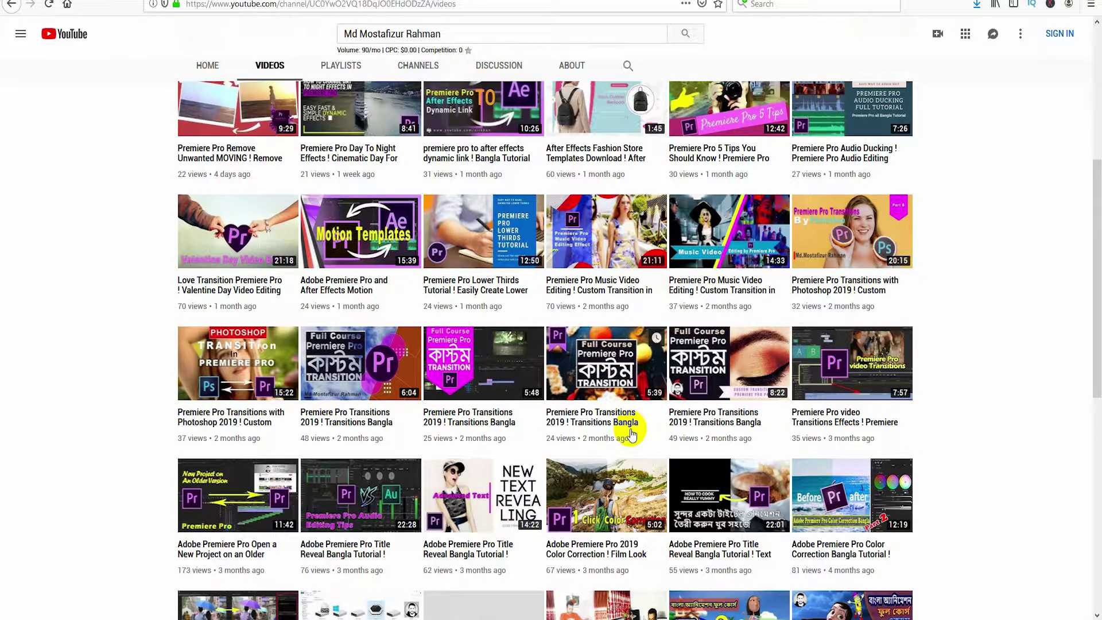
pyautogui.scroll(2, 467, 416)
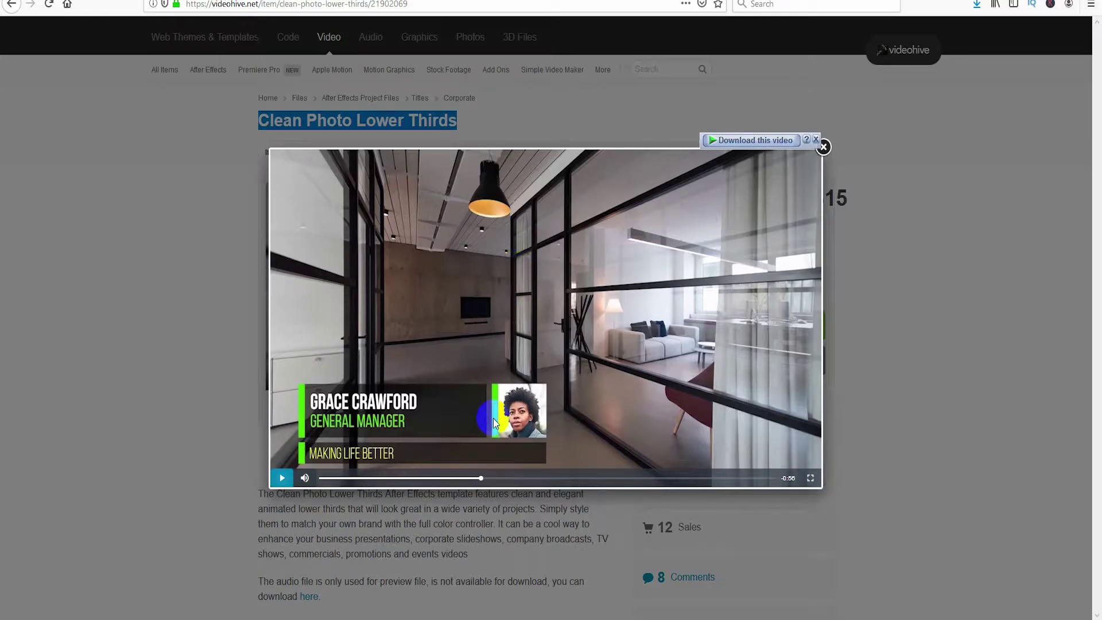
# Return to the template page, close its preview video and review the item details again
pyautogui.click(462, 412)
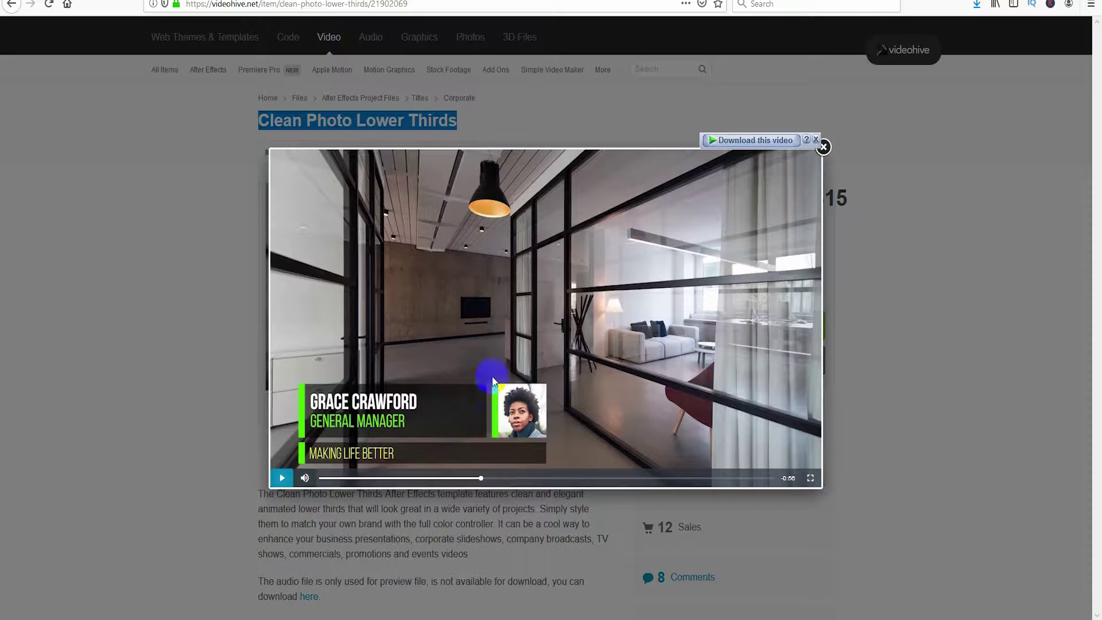
pyautogui.click(823, 147)
pyautogui.click(116, 361)
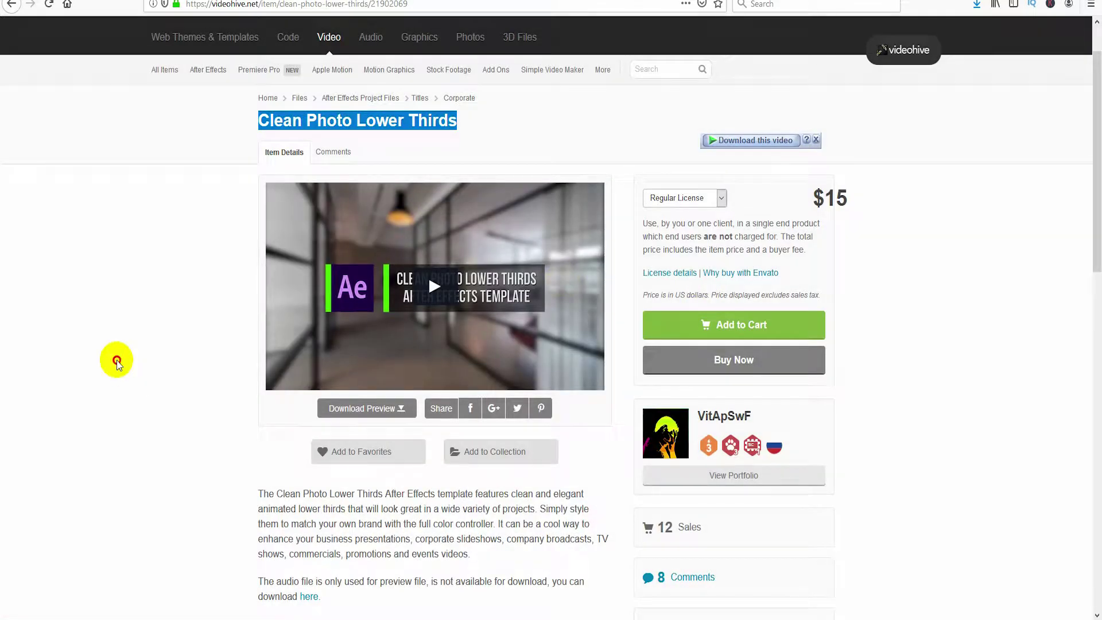
pyautogui.click(262, 4)
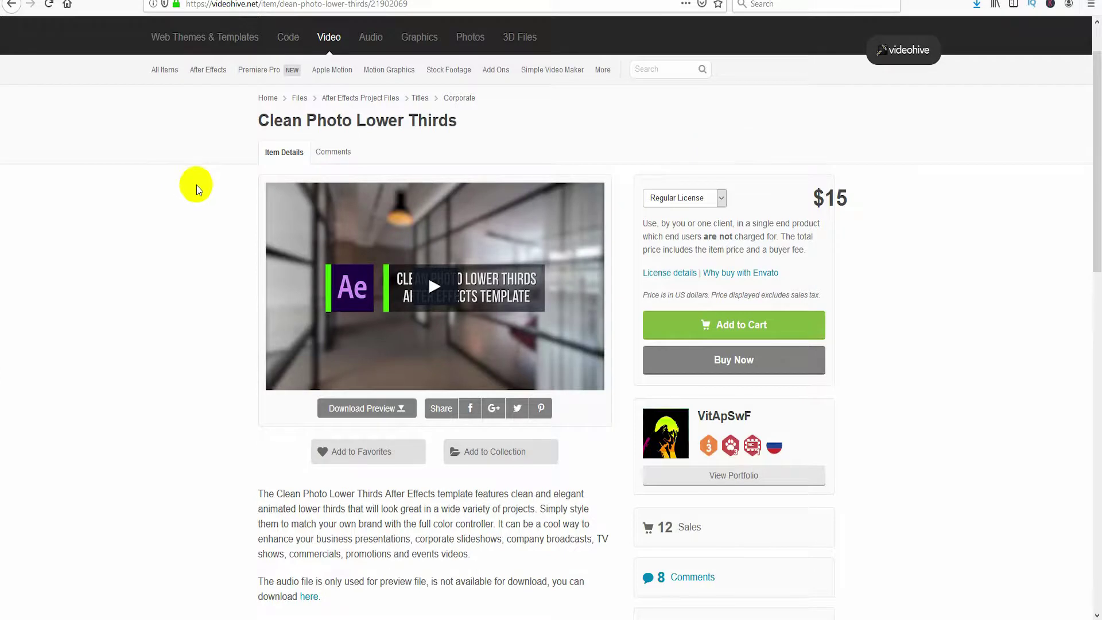
pyautogui.scroll(2, 194, 183)
pyautogui.click(189, 79)
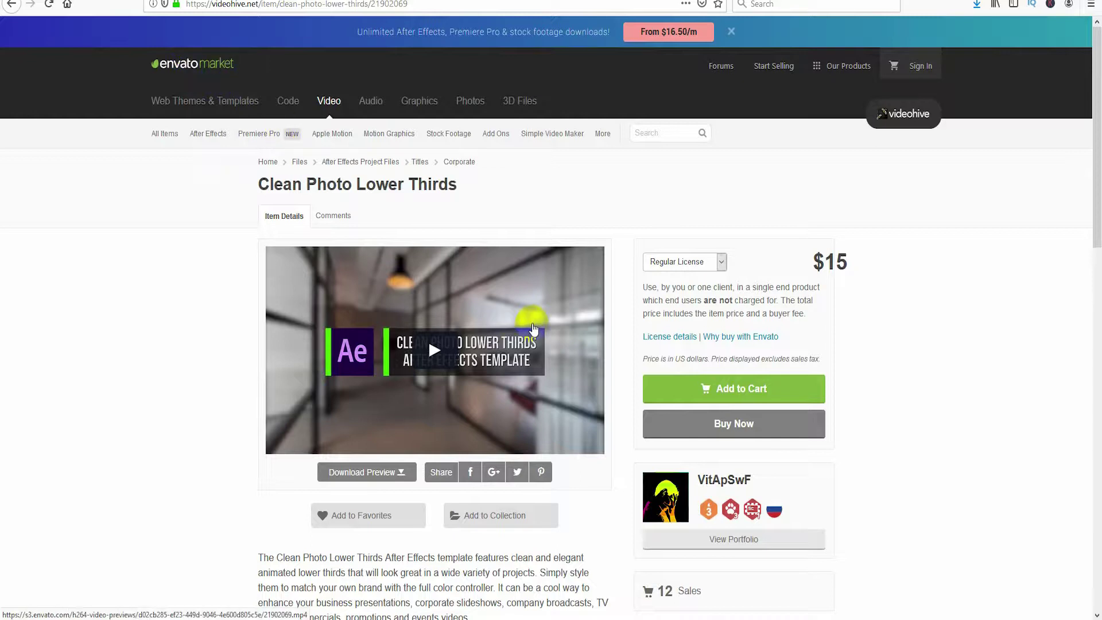
pyautogui.scroll(-13, 590, 369)
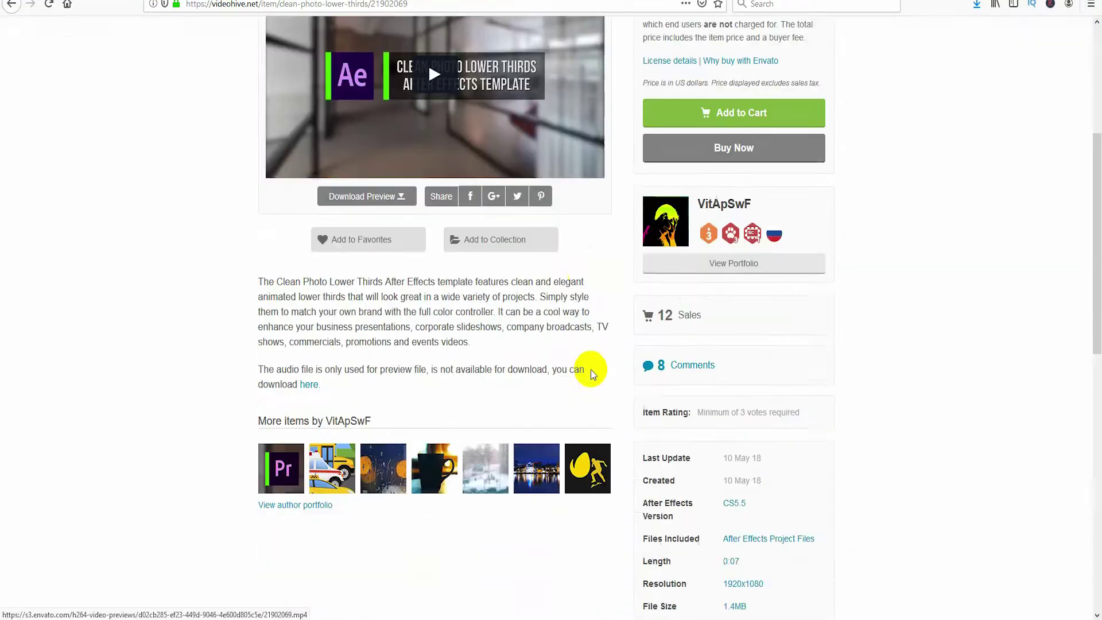
pyautogui.scroll(13, 631, 389)
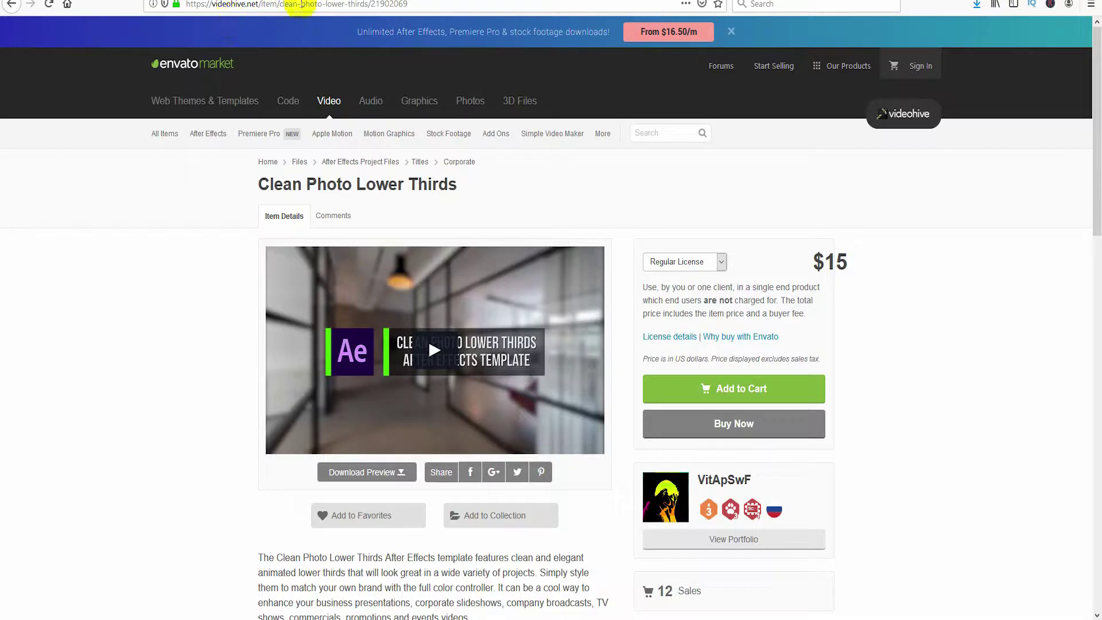
# Switch to Premiere Pro and preview the finished lower third in the main sequence at 00;00;00;21
pyautogui.click(422, 365)
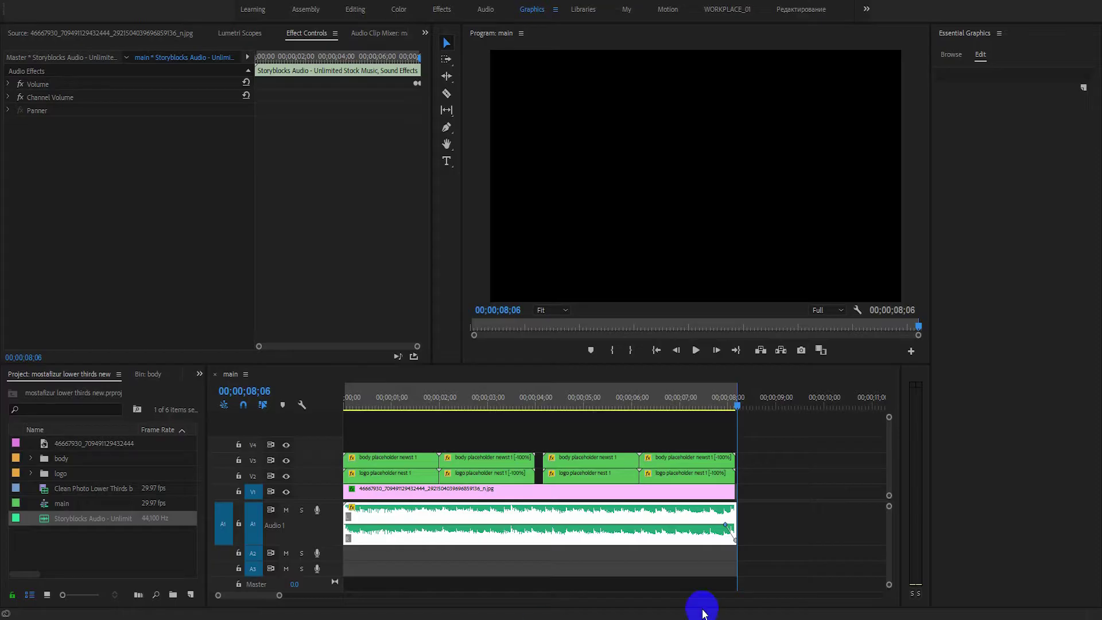
pyautogui.click(587, 481)
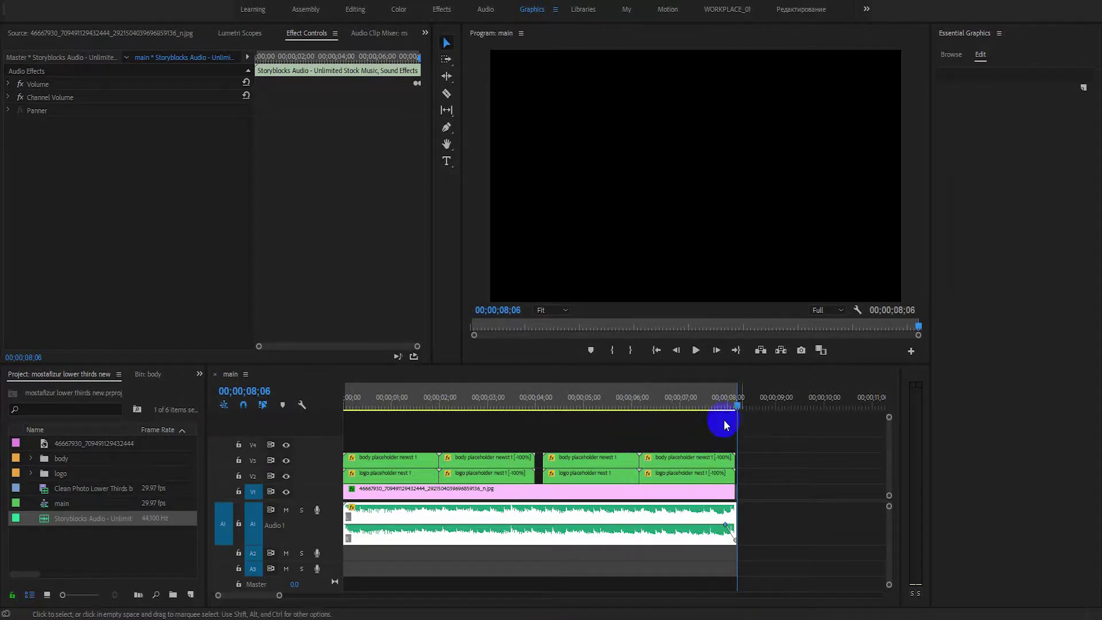
pyautogui.moveTo(394, 411); pyautogui.dragTo(377, 410)
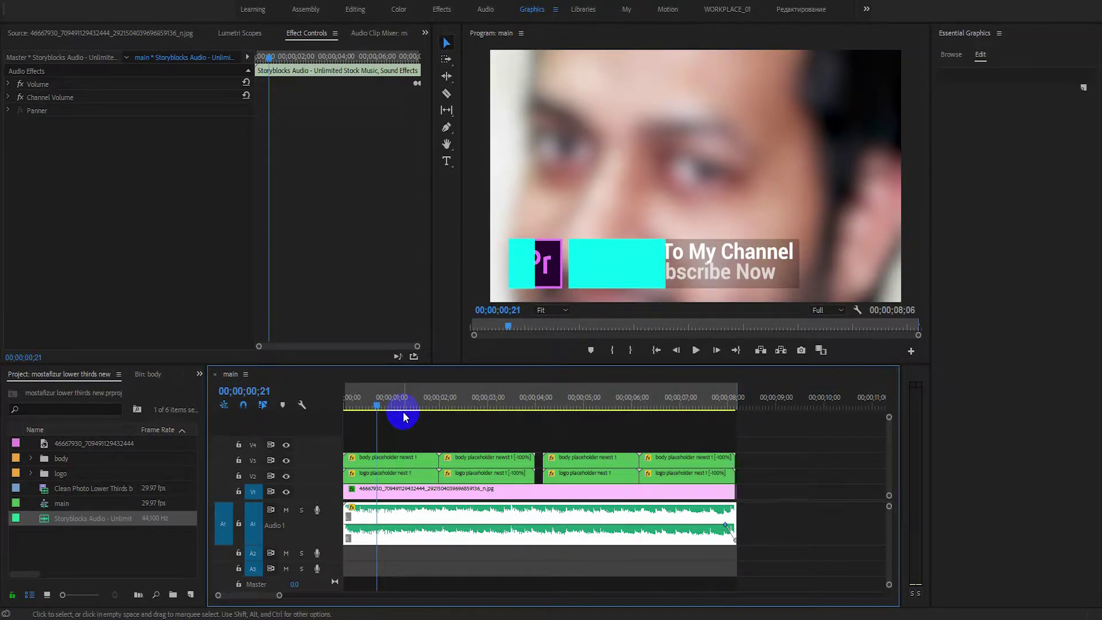
# Create a new sequence with the DSLR 1080p30 preset and shift the divider between its video and audio tracks
pyautogui.click(191, 597)
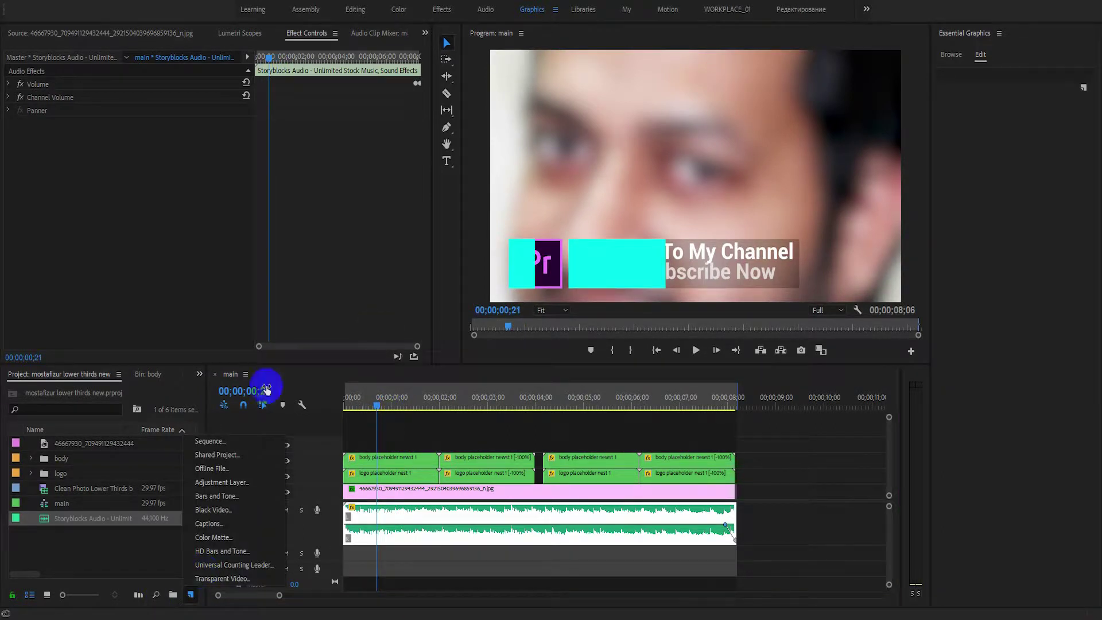
pyautogui.click(219, 438)
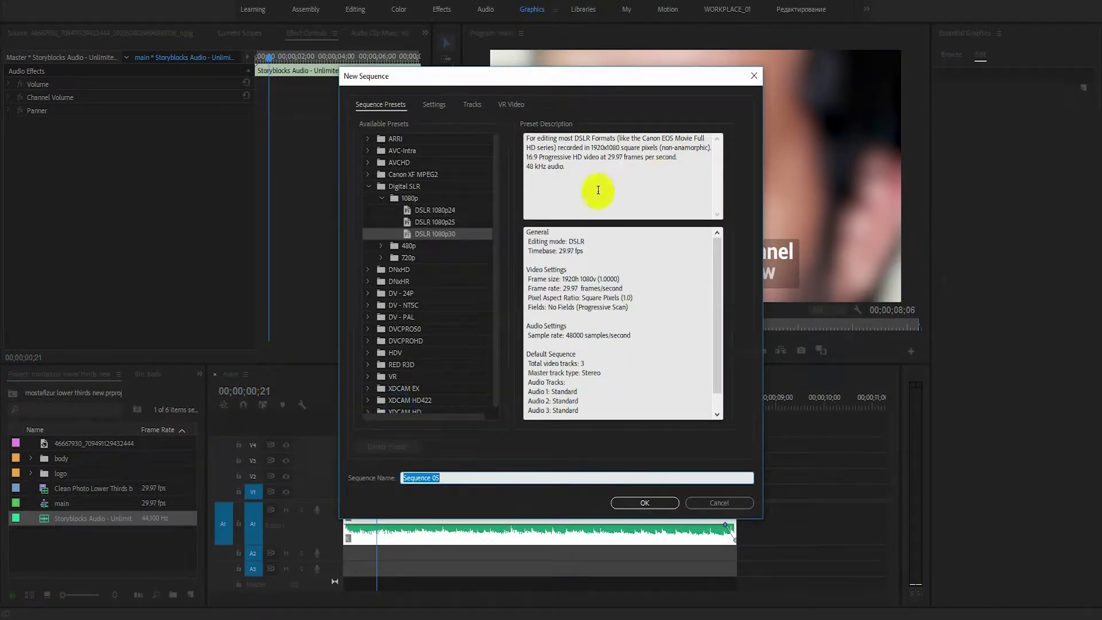
pyautogui.click(661, 499)
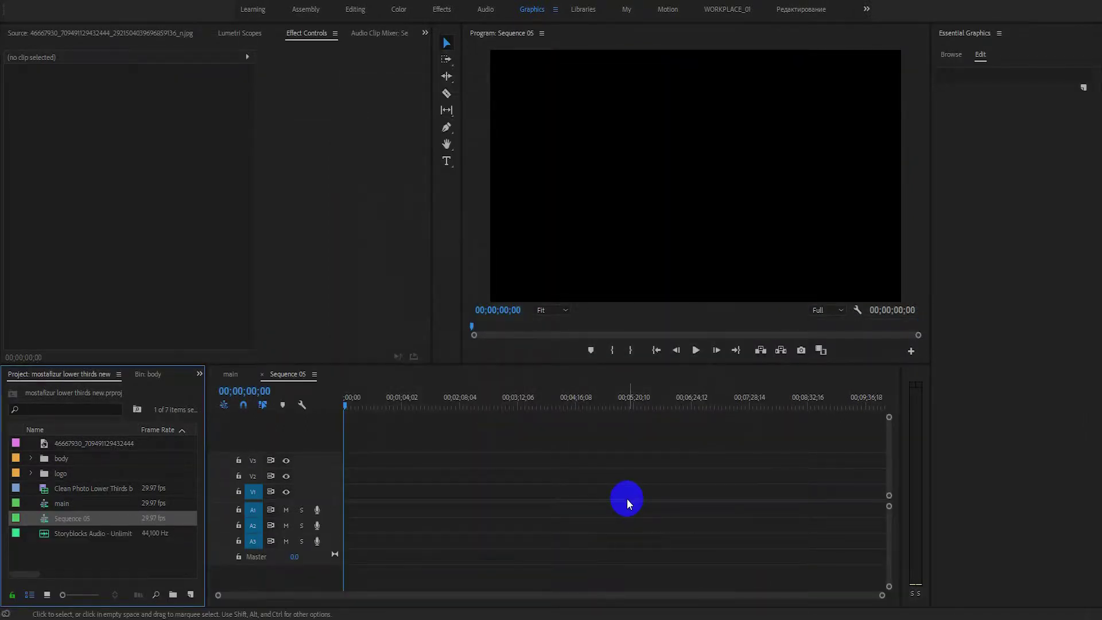
pyautogui.click(332, 510)
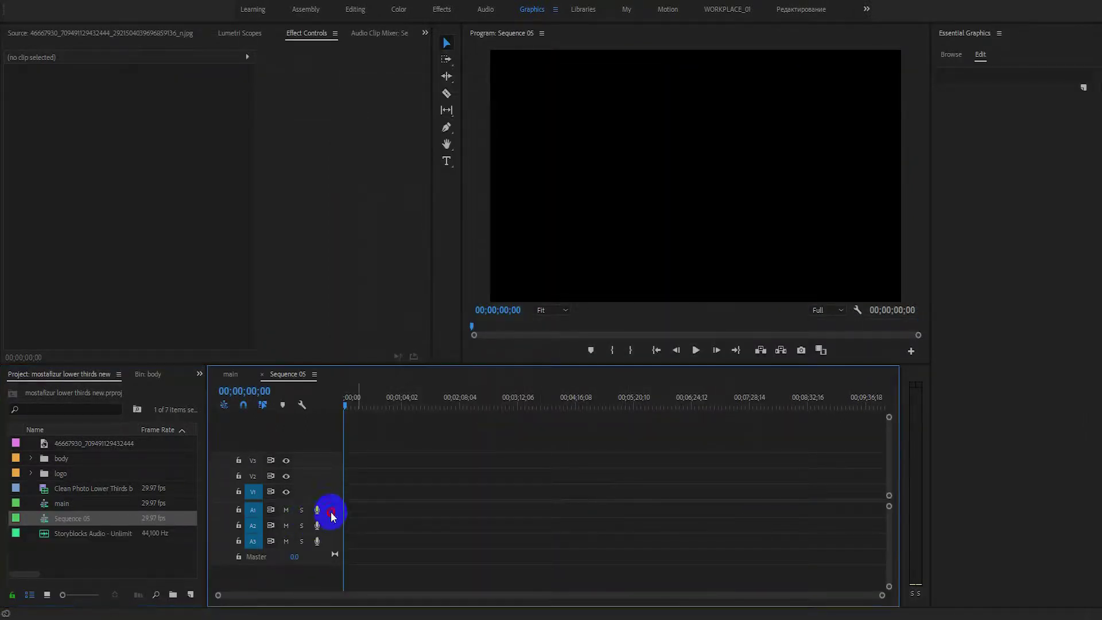
pyautogui.moveTo(330, 503); pyautogui.dragTo(331, 518)
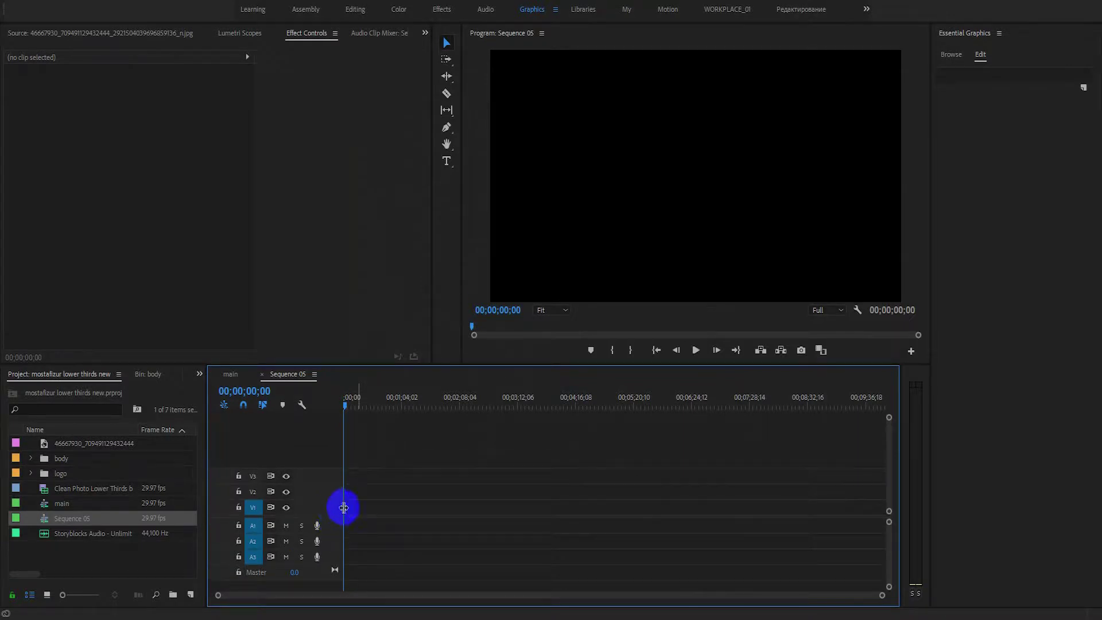
# Check the main sequence at 00;00;00;22 and the project's logo bin, and return to the empty new sequence
pyautogui.click(231, 375)
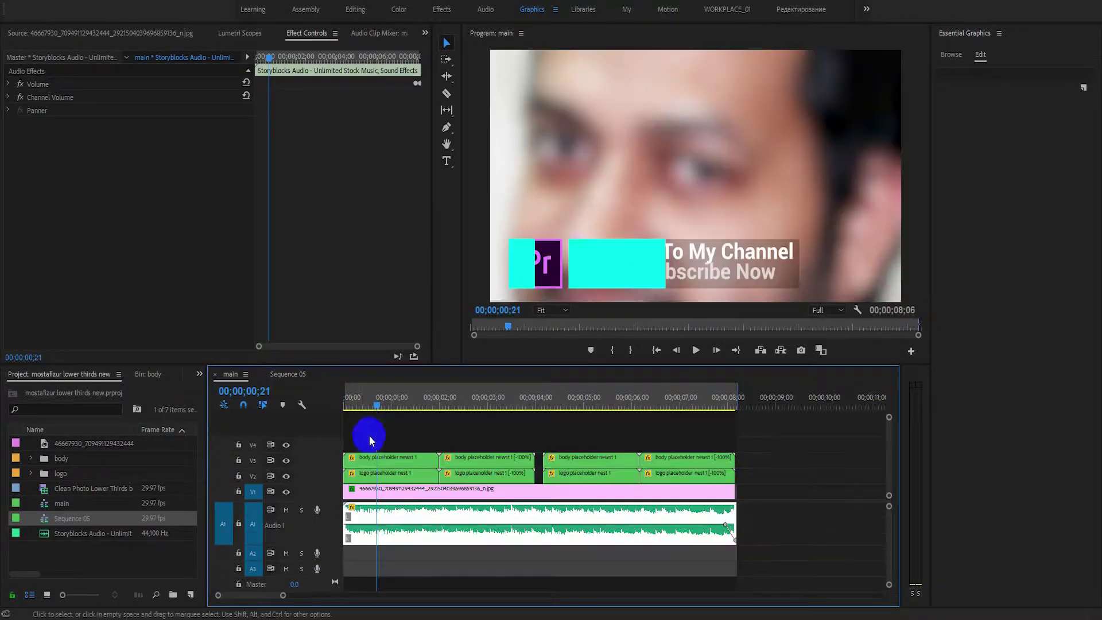
pyautogui.moveTo(371, 408); pyautogui.dragTo(379, 408)
pyautogui.click(86, 445)
pyautogui.click(41, 480)
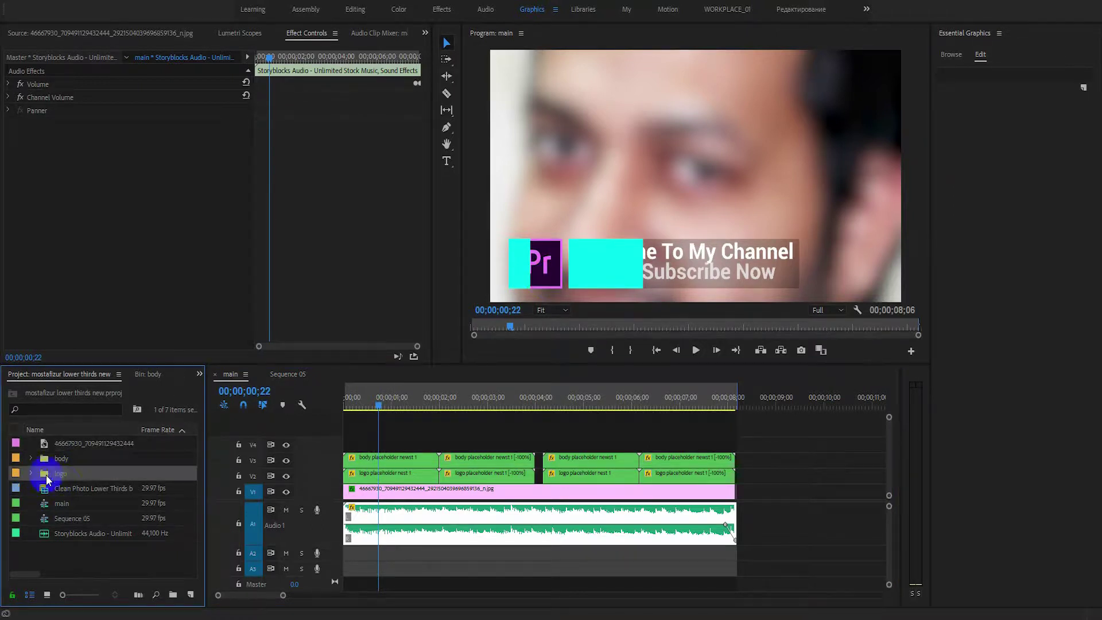
pyautogui.click(287, 375)
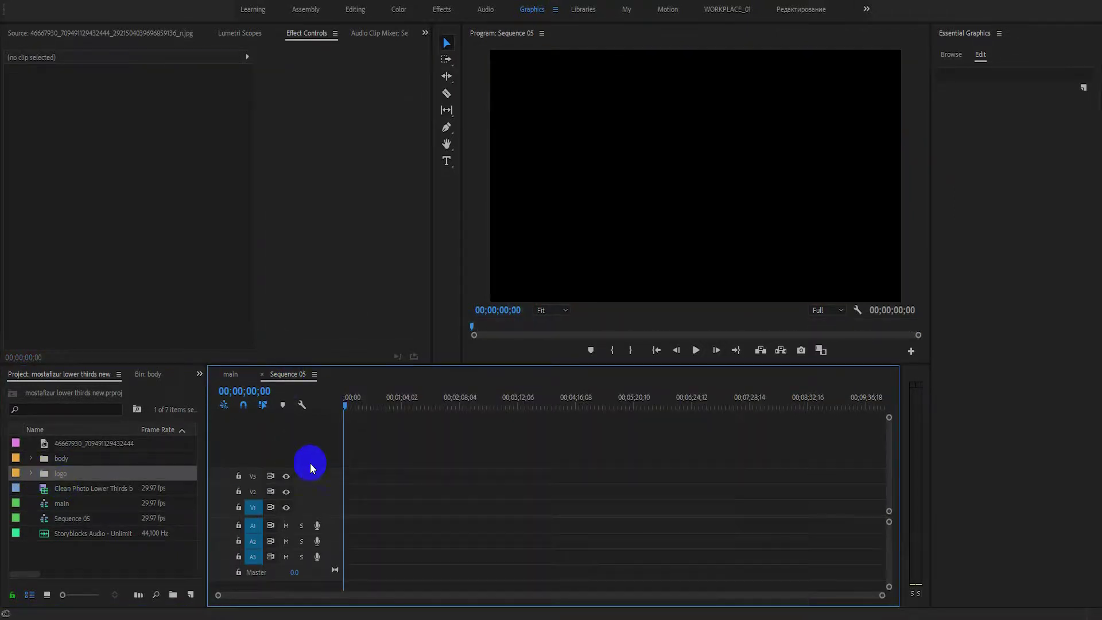
# Place dfg.png from the project's logo bin on track V1 at the start of the new sequence
pyautogui.click(31, 474)
pyautogui.click(75, 488)
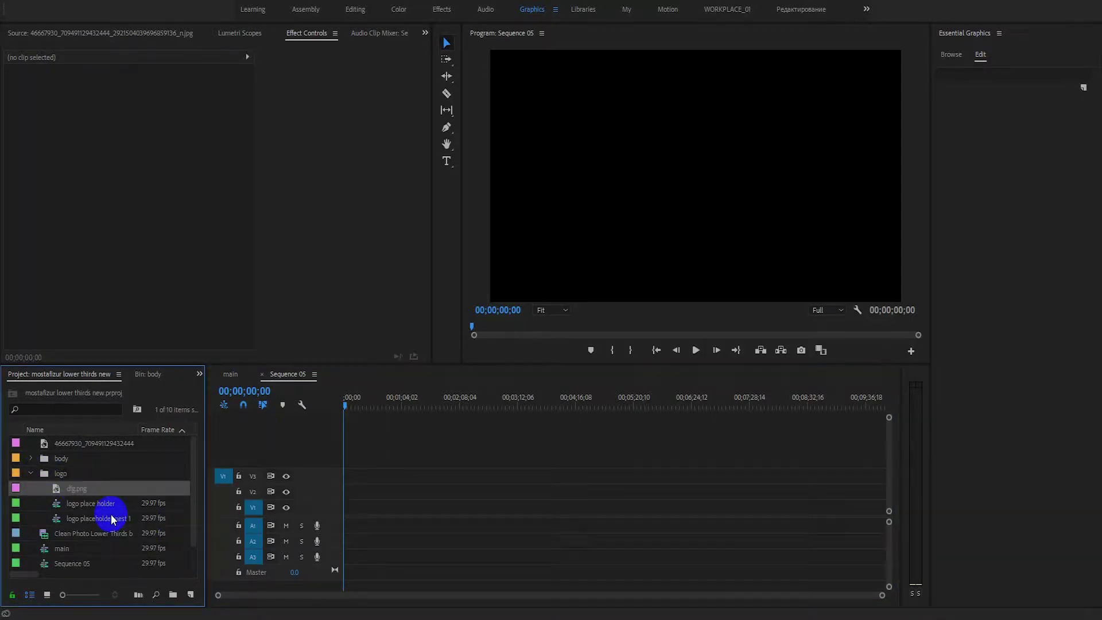
pyautogui.click(89, 516)
pyautogui.click(82, 503)
pyautogui.moveTo(67, 489); pyautogui.dragTo(345, 507)
pyautogui.moveTo(874, 611); pyautogui.dragTo(641, 601)
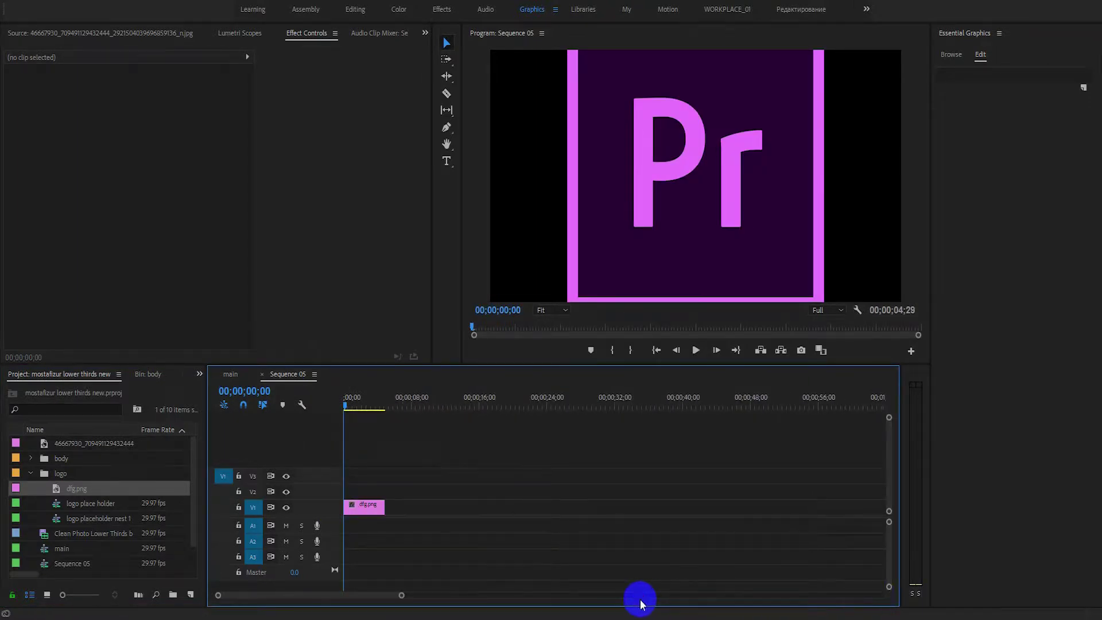
# Set the scale of the dfg.png logo clip to 21
pyautogui.click(372, 505)
pyautogui.moveTo(136, 107); pyautogui.dragTo(92, 114)
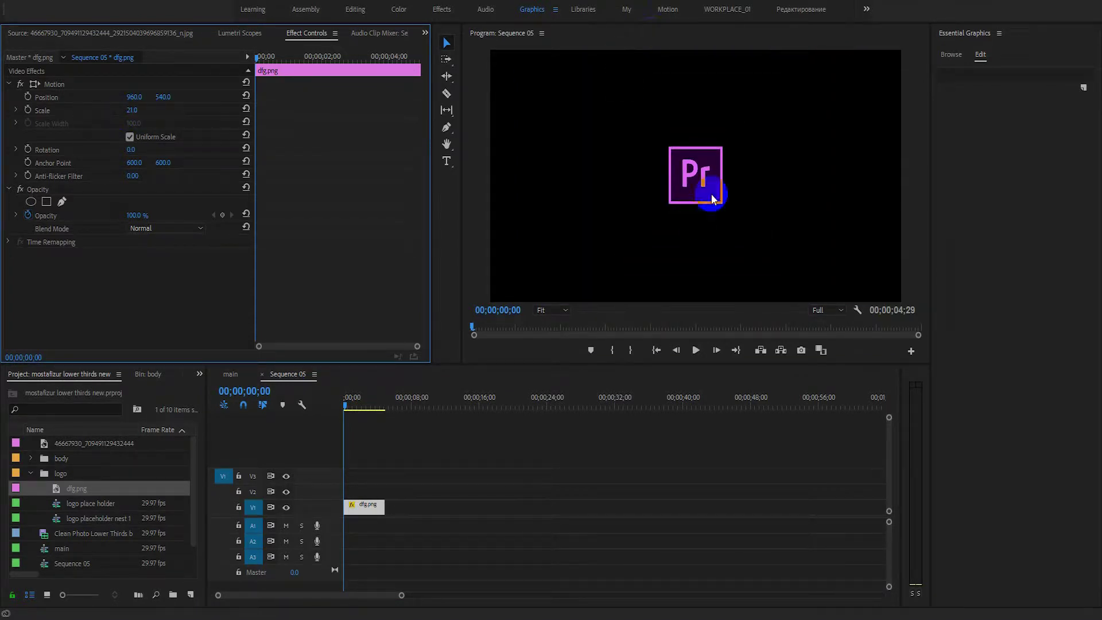
pyautogui.click(370, 504)
# Add an ellipse graphic above the logo and set its fill to crimson (DF0D4D)
pyautogui.rightClick(1082, 89)
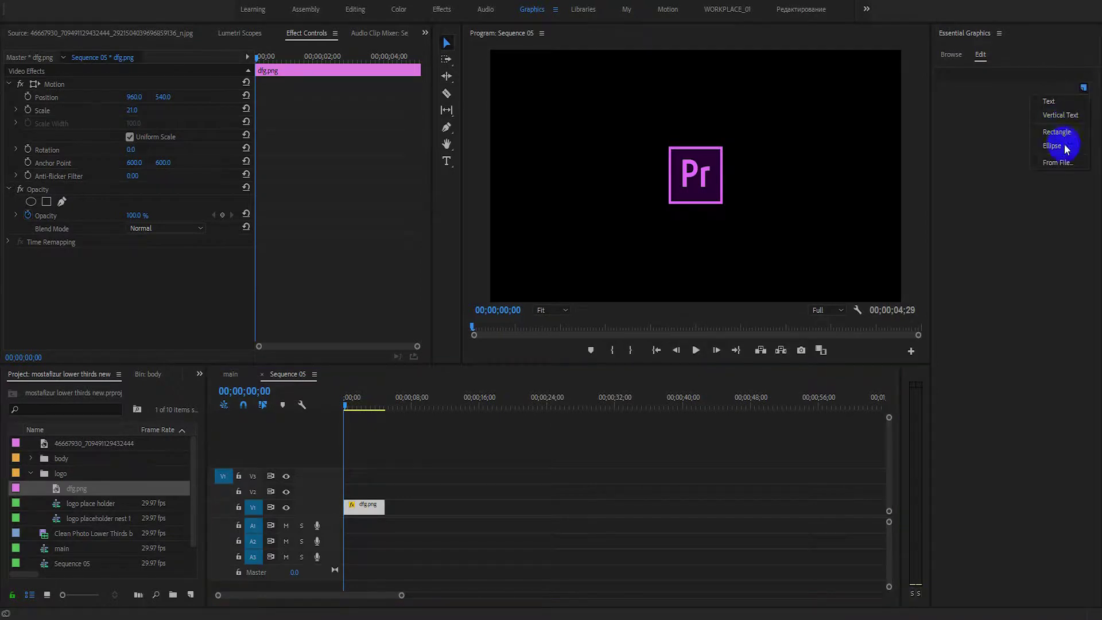
pyautogui.click(1067, 142)
pyautogui.click(969, 291)
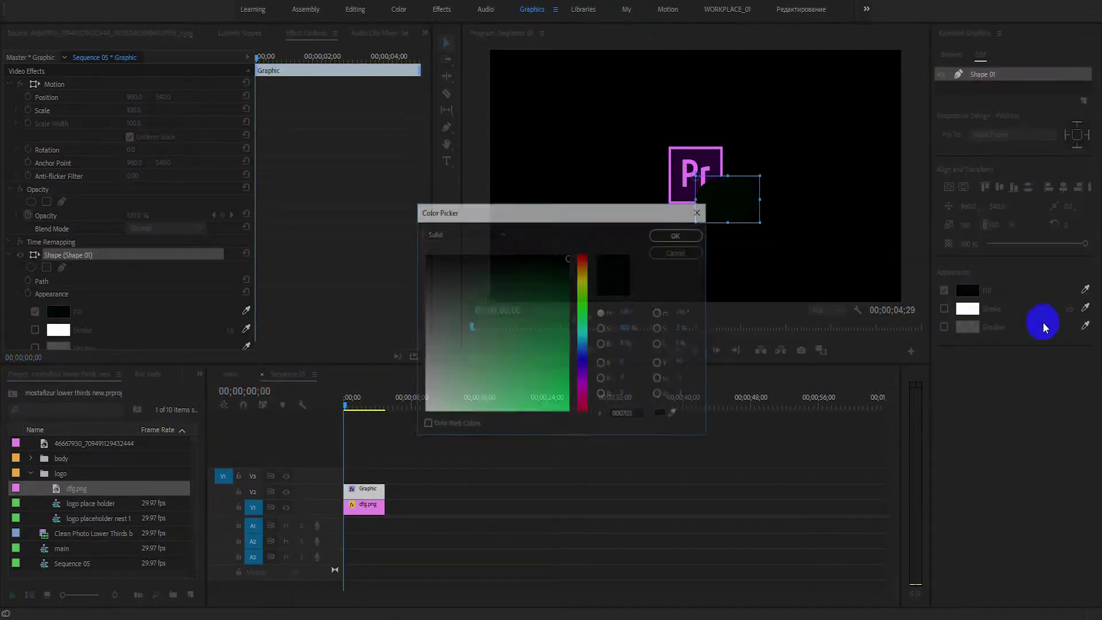
pyautogui.click(583, 405)
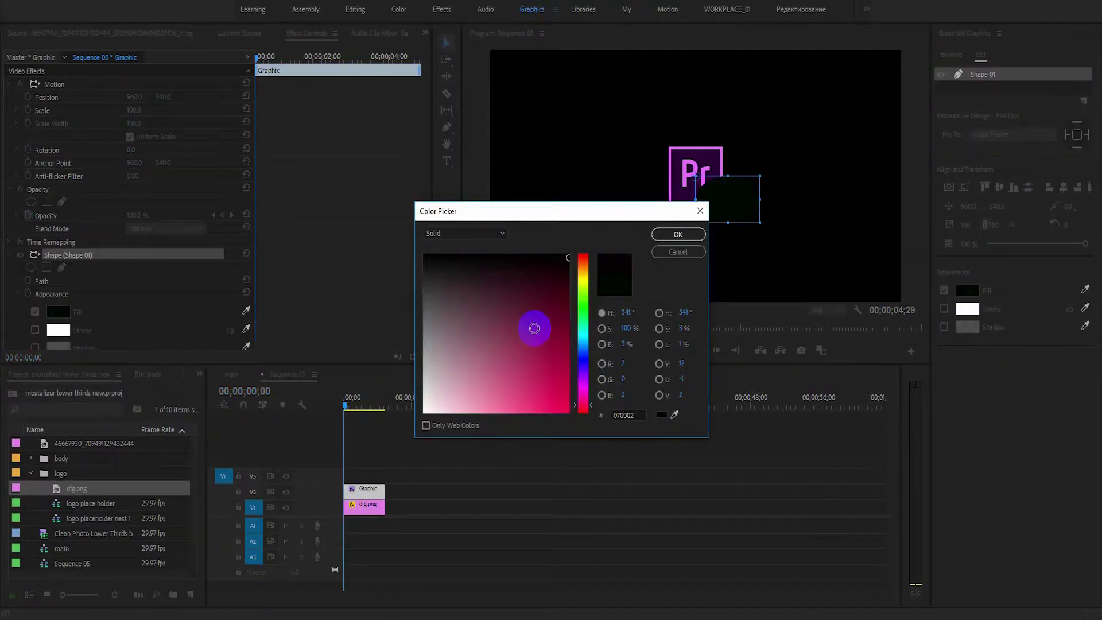
pyautogui.click(561, 392)
pyautogui.click(678, 234)
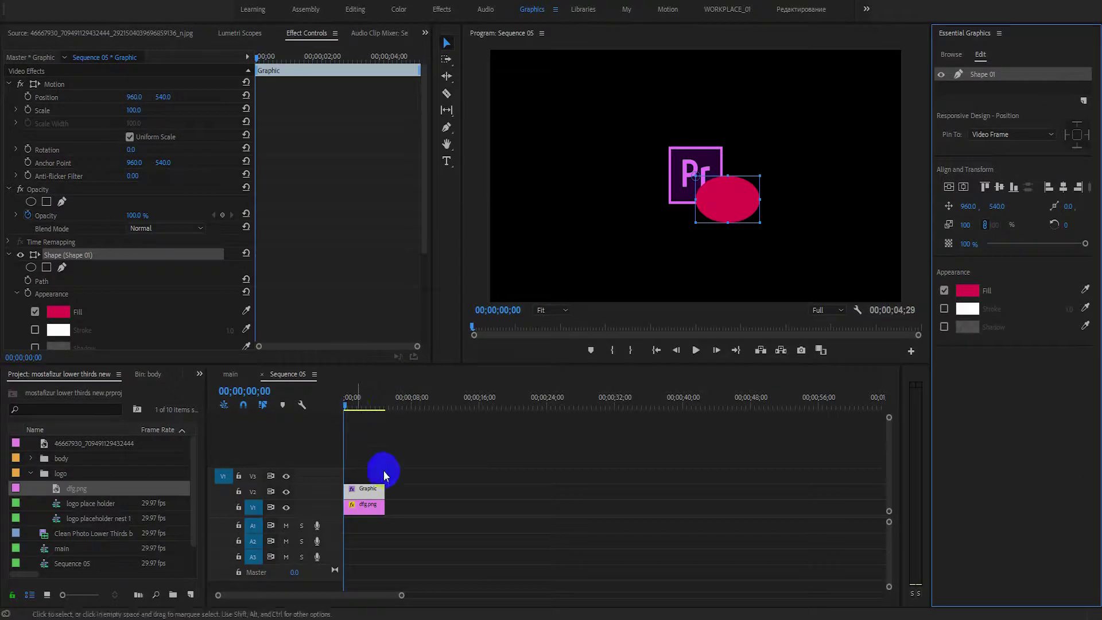
# Replace the ellipse graphic with a rectangle shape and move it over the logo
pyautogui.click(379, 491)
pyautogui.click(366, 489)
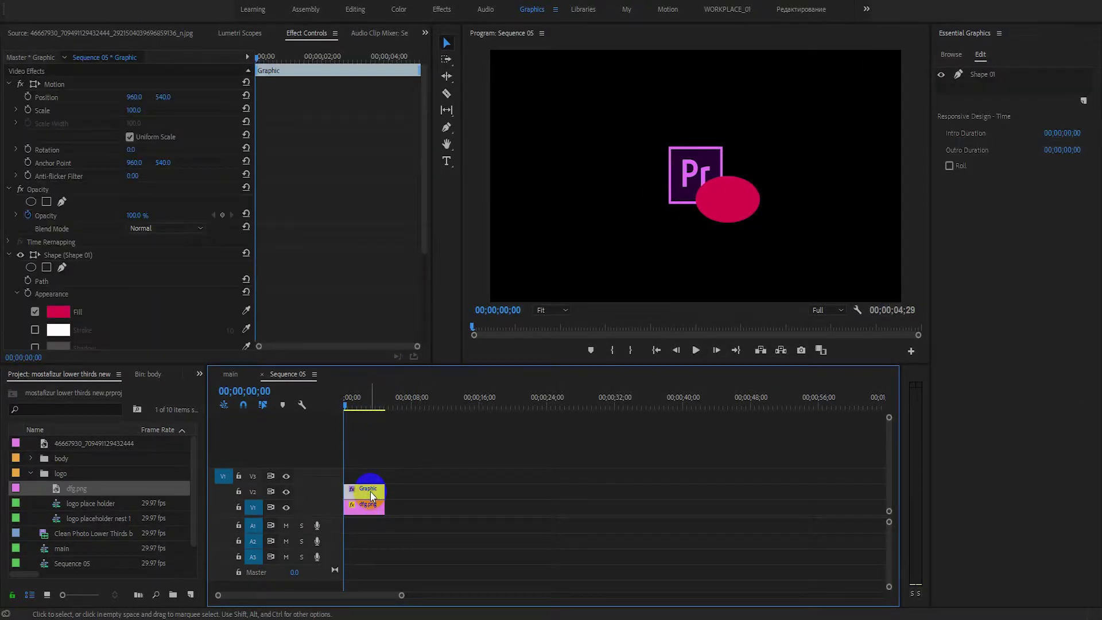
pyautogui.press('Delete')
pyautogui.click(1084, 87)
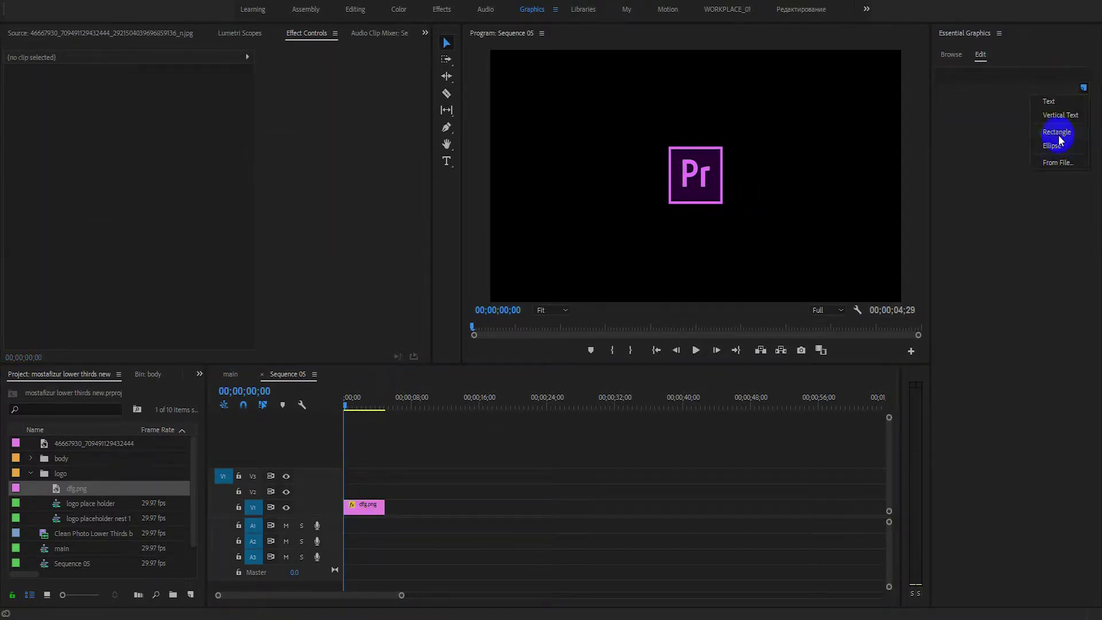
pyautogui.click(1059, 136)
pyautogui.moveTo(755, 204); pyautogui.dragTo(733, 183)
# Set the rectangle's opacity to 72% and resize it to roughly cover the logo
pyautogui.moveTo(423, 214); pyautogui.dragTo(421, 310)
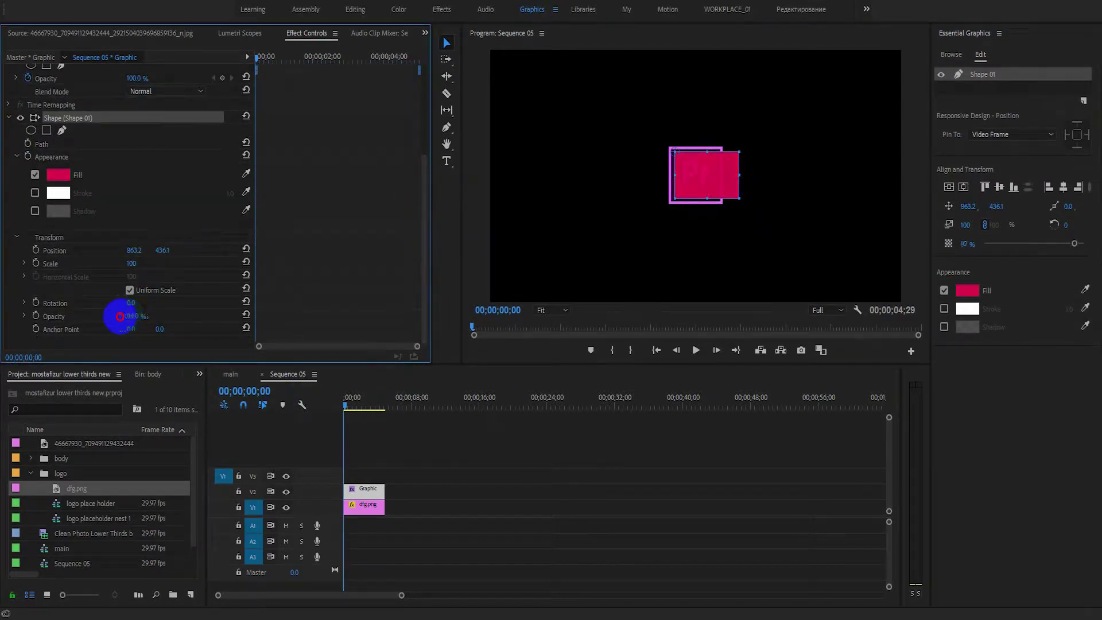
pyautogui.moveTo(128, 317); pyautogui.dragTo(115, 316)
pyautogui.moveTo(718, 182); pyautogui.dragTo(703, 201)
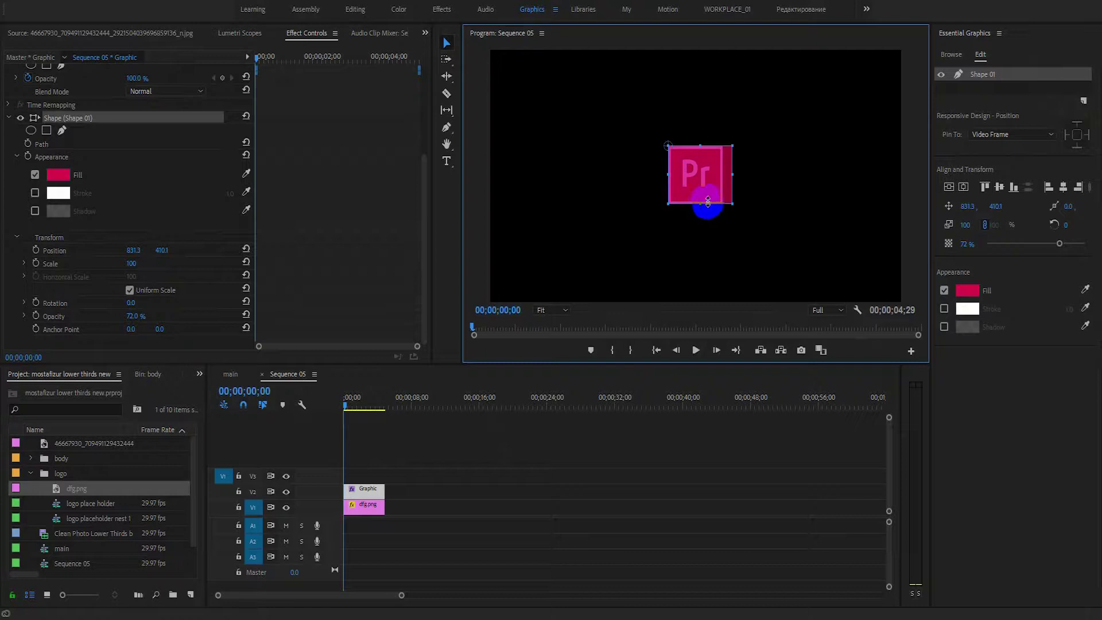
pyautogui.moveTo(731, 177); pyautogui.dragTo(723, 177)
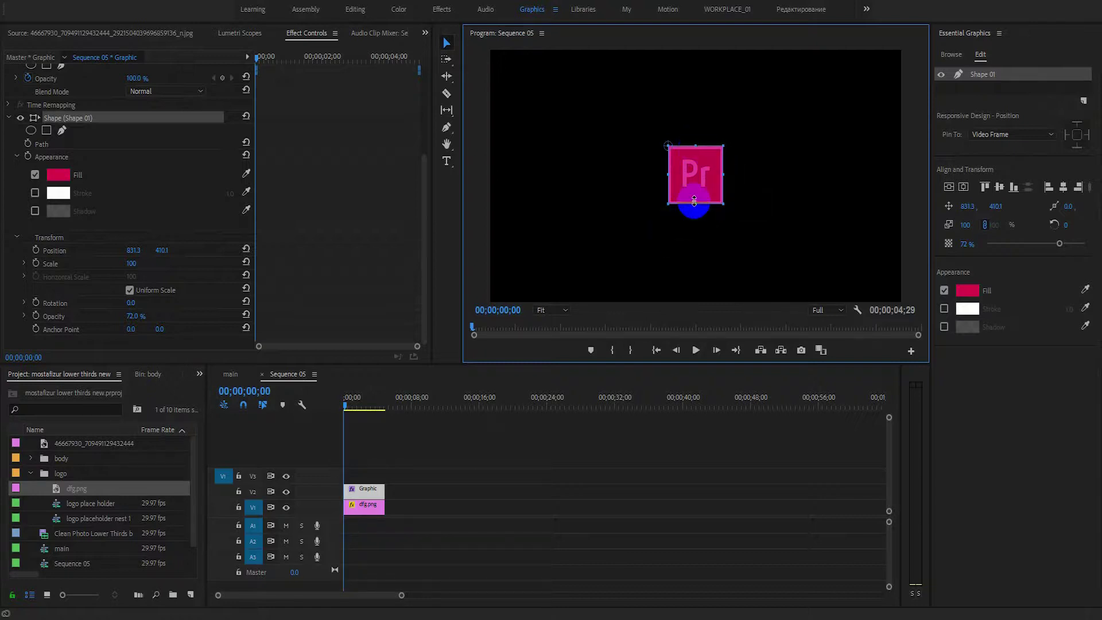
# Refine the rectangle's side edges to match the logo's outline, working at 100% preview magnification
pyautogui.click(558, 310)
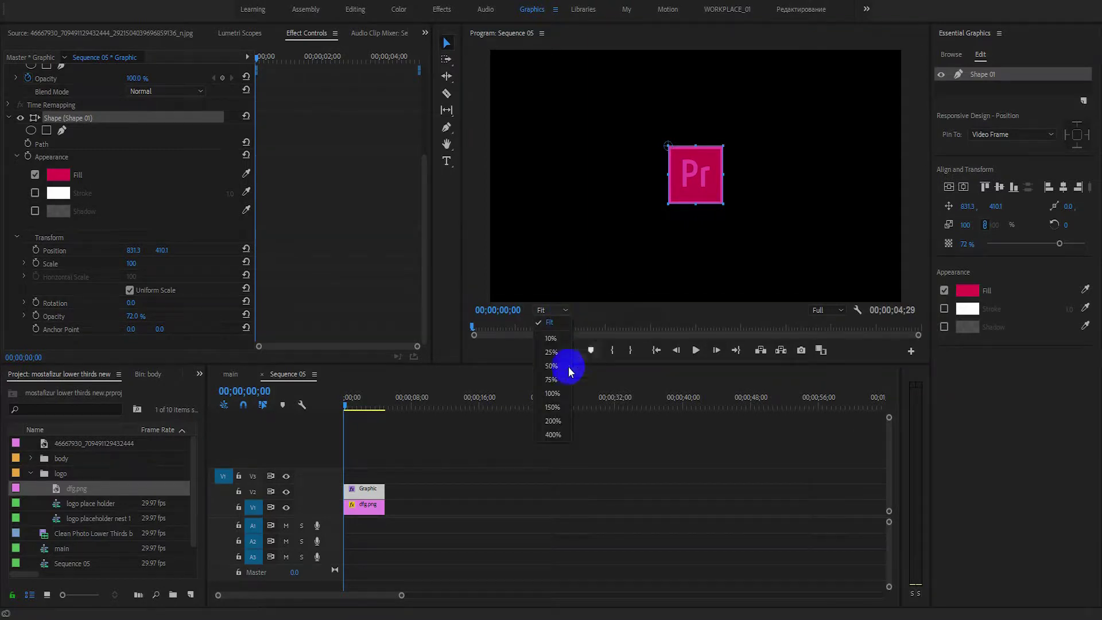
pyautogui.click(552, 394)
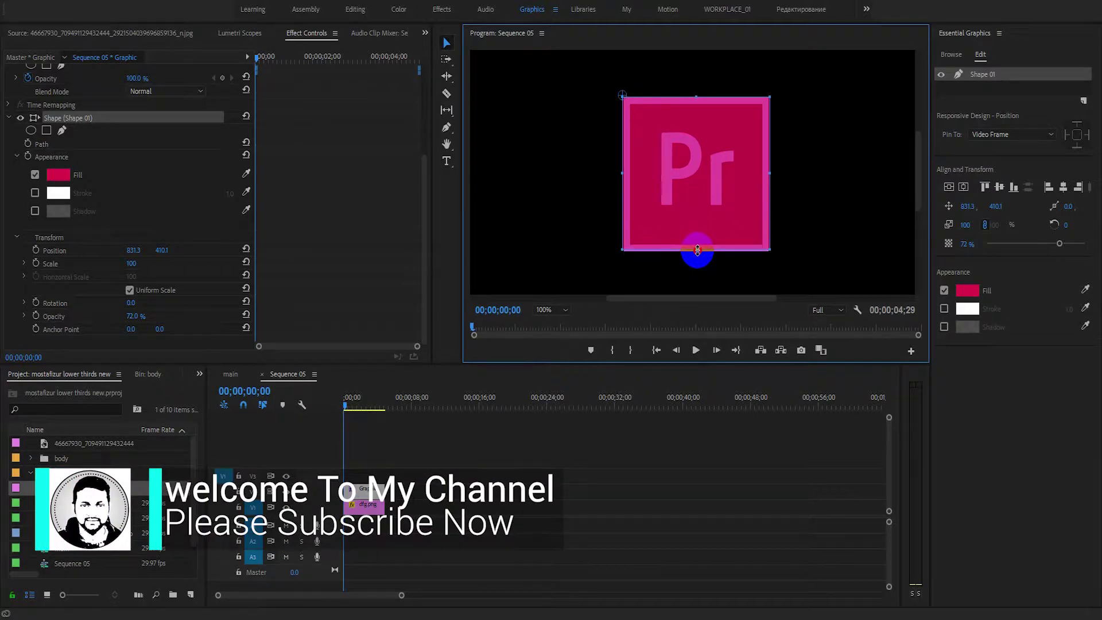
pyautogui.moveTo(622, 173); pyautogui.dragTo(624, 173)
pyautogui.moveTo(770, 173); pyautogui.dragTo(766, 173)
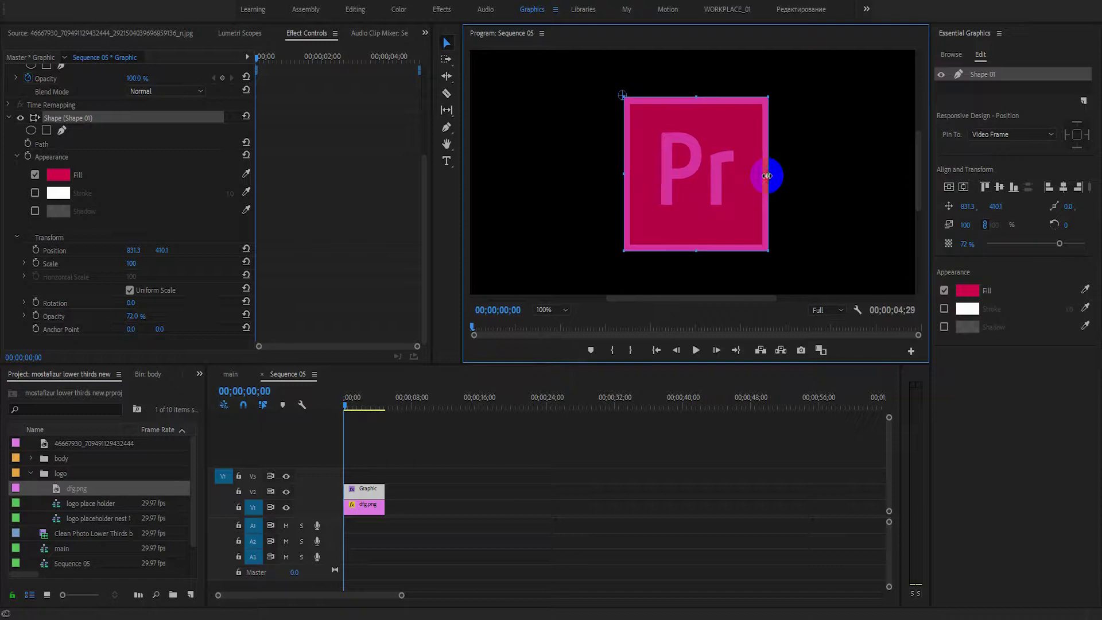
# Play the main sequence and examine the coloured bars beside the logo with the whole frame fitted in the preview
pyautogui.click(230, 374)
pyautogui.click(378, 409)
pyautogui.moveTo(380, 409); pyautogui.dragTo(338, 415)
pyautogui.press('space')
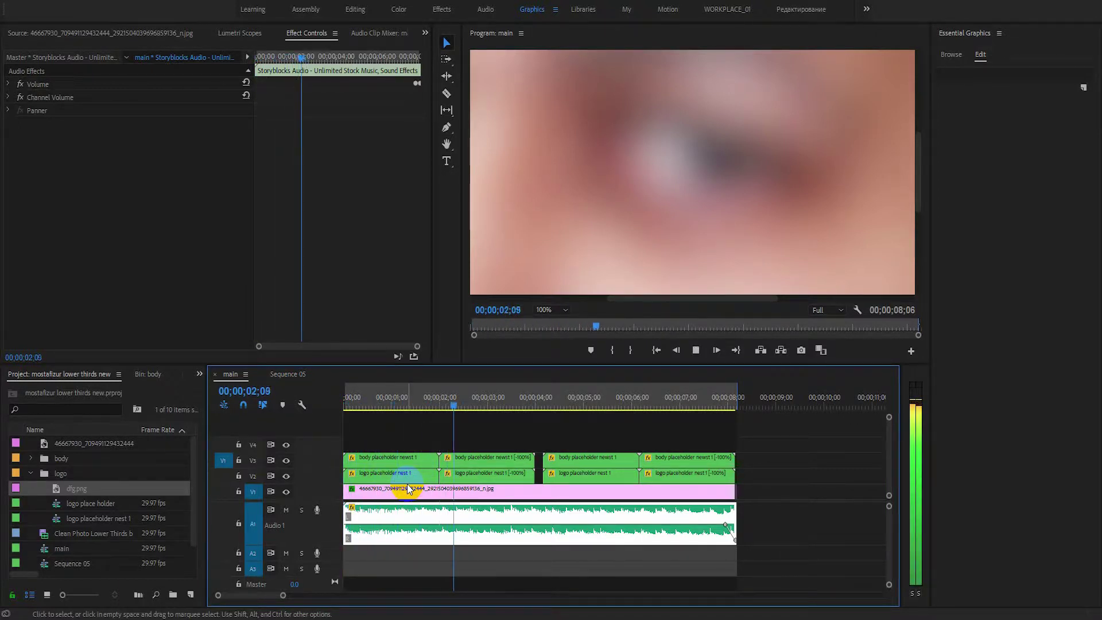
pyautogui.click(543, 310)
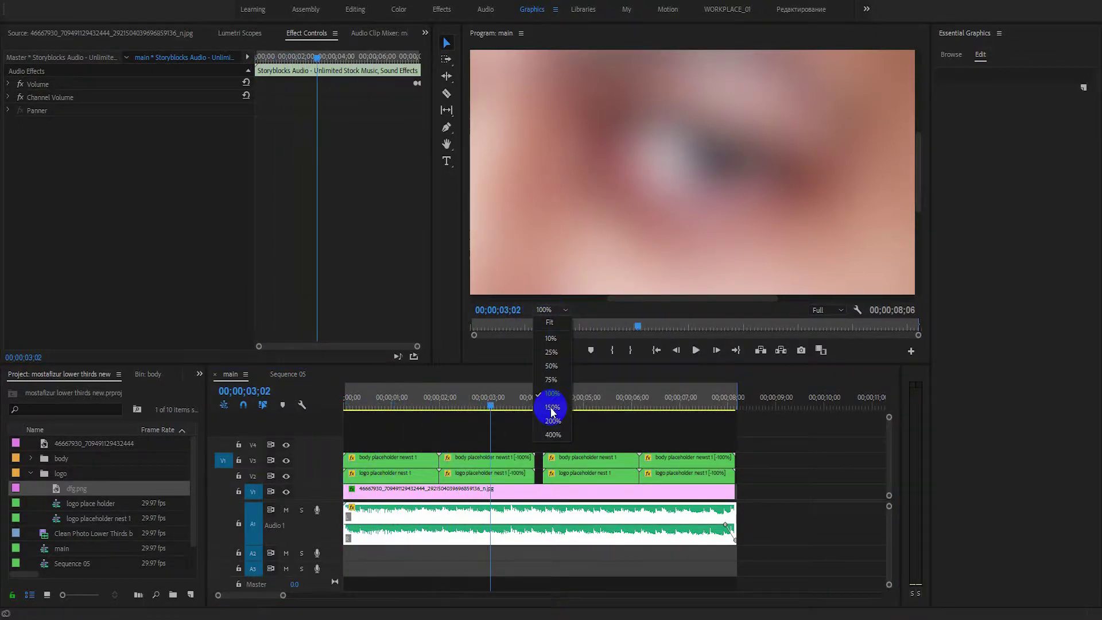
pyautogui.click(549, 322)
pyautogui.click(555, 257)
pyautogui.click(572, 253)
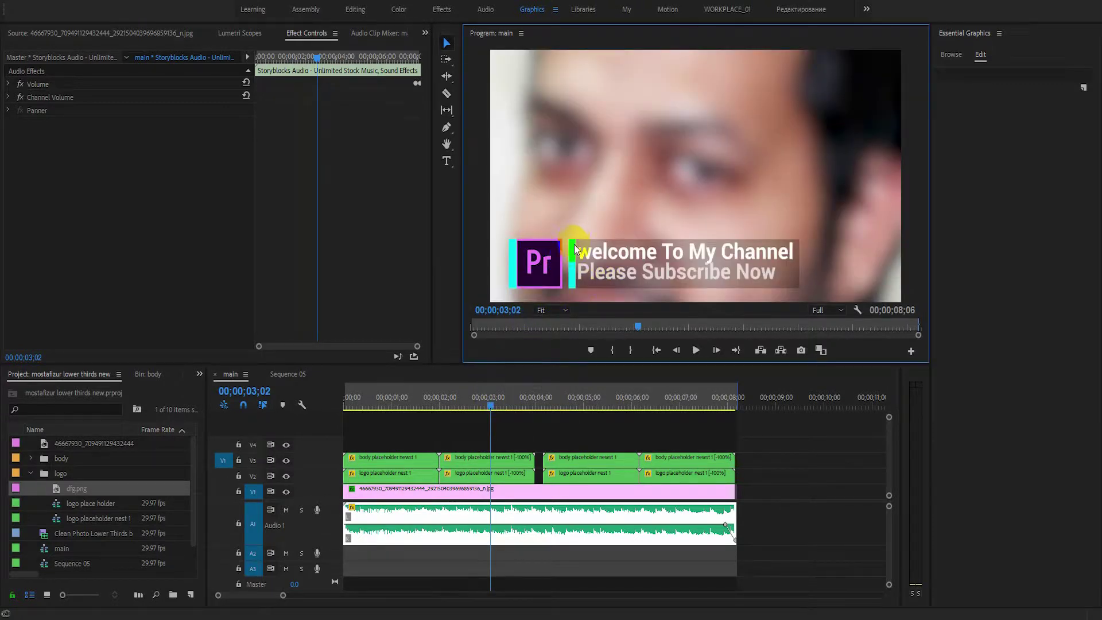
pyautogui.click(500, 268)
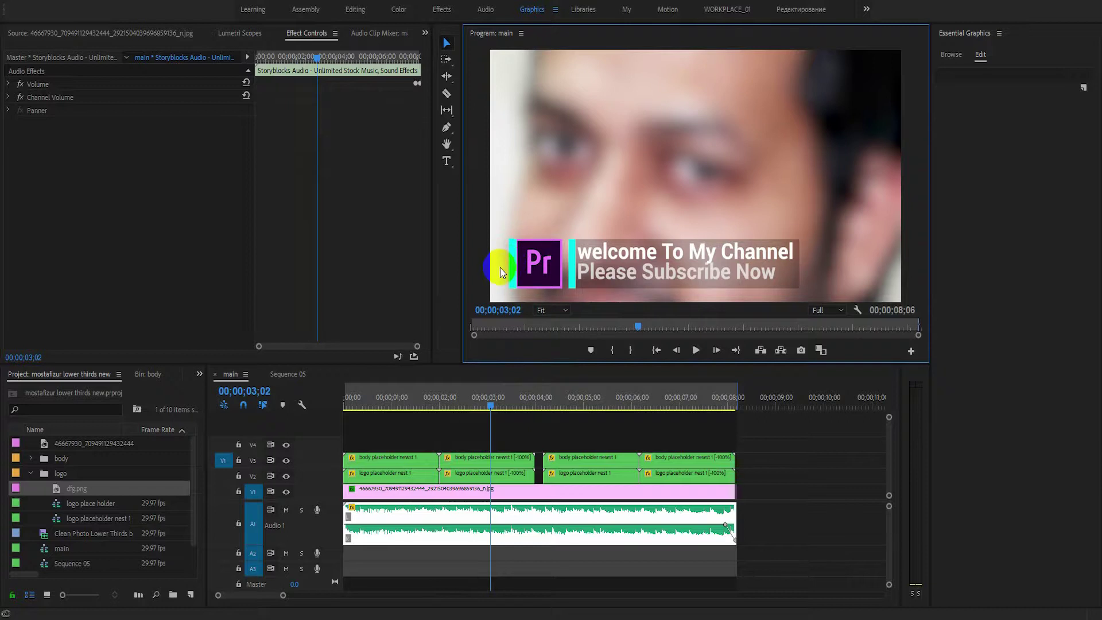
pyautogui.click(514, 460)
# Return to Sequence 05 and extend the crimson rectangle slightly beyond the logo's left edge
pyautogui.click(285, 375)
pyautogui.click(506, 350)
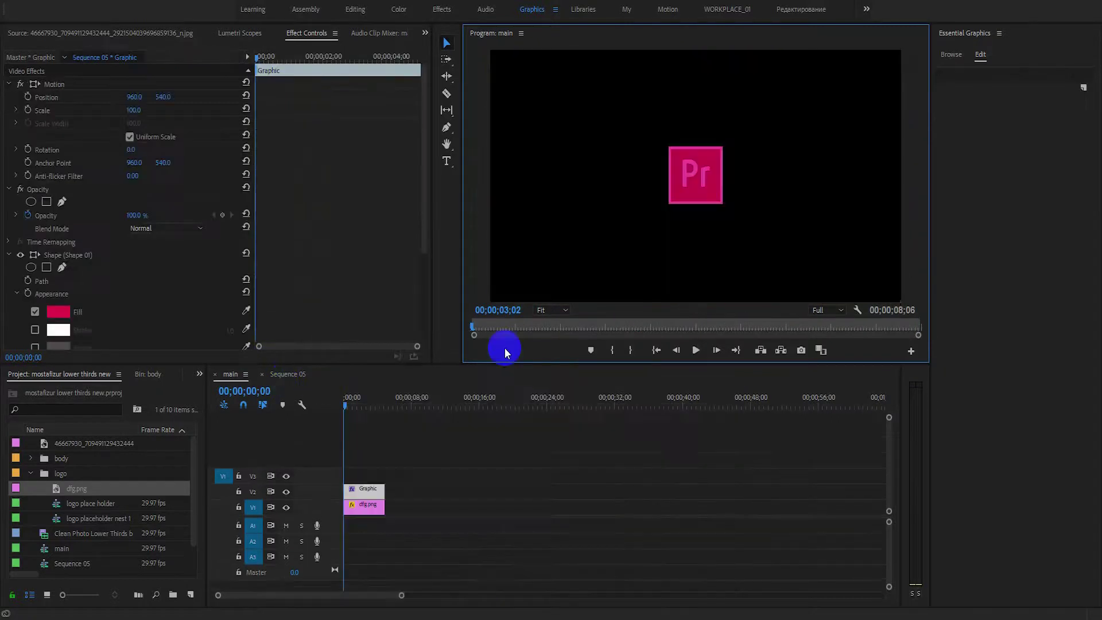
pyautogui.click(709, 175)
pyautogui.click(705, 180)
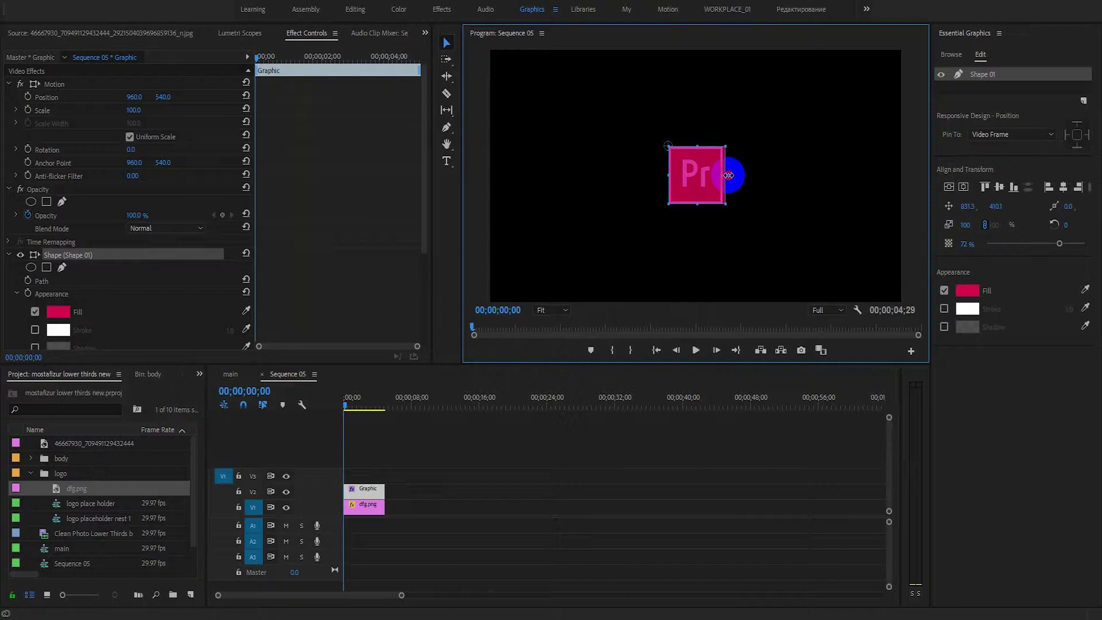
pyautogui.moveTo(719, 187); pyautogui.dragTo(716, 187)
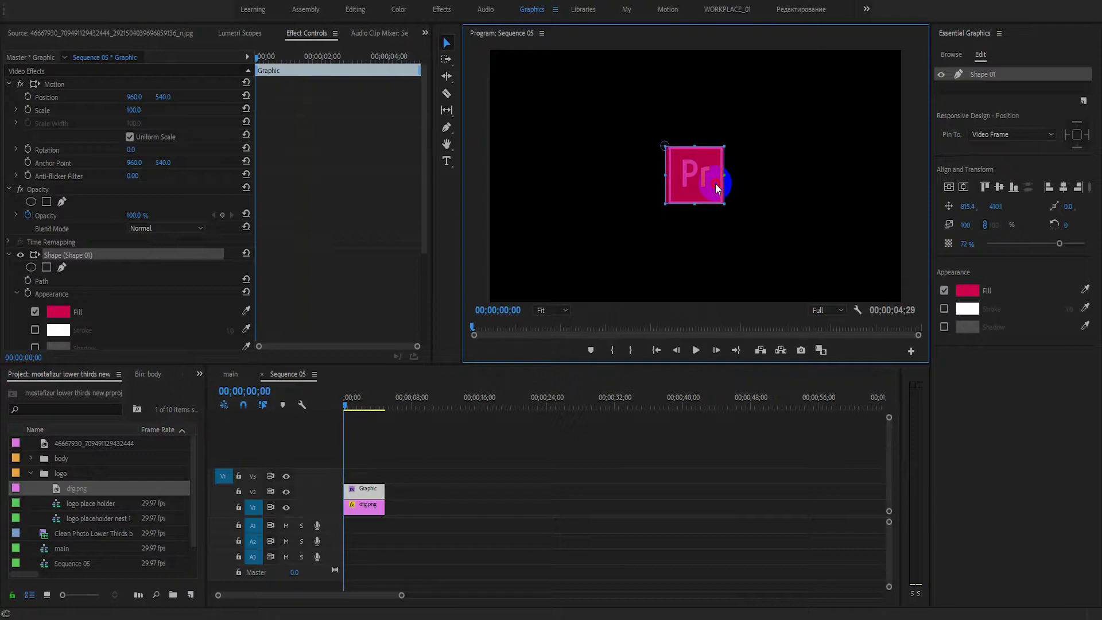
pyautogui.moveTo(725, 176); pyautogui.dragTo(716, 189)
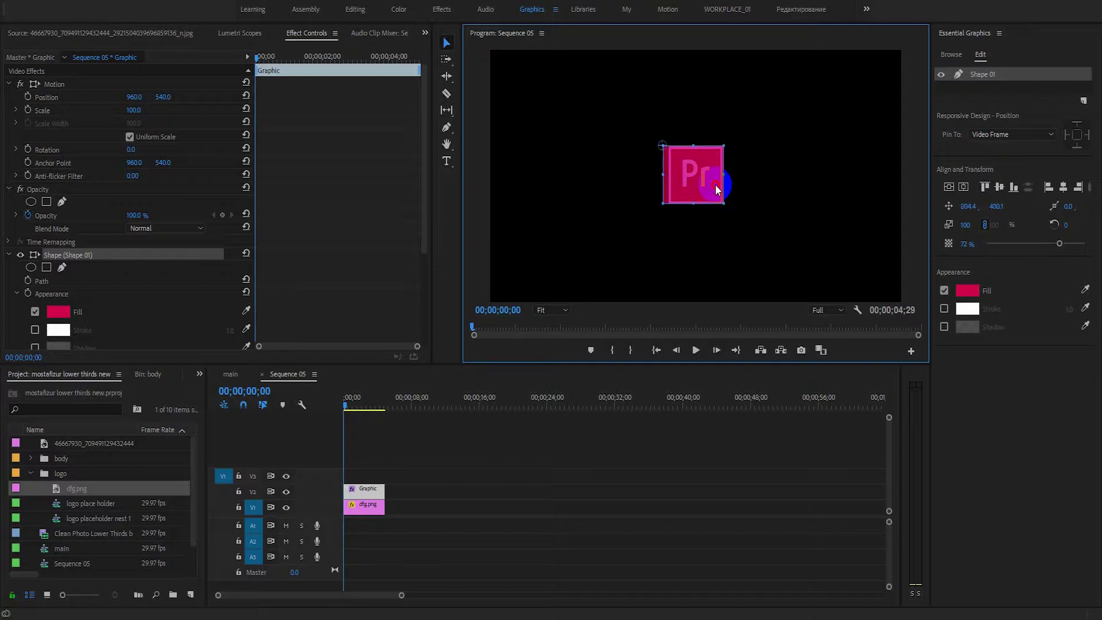
# Fine-tune the crimson rectangle at 100% magnification so its right edge meets the logo and a narrow strip remains beyond the left
pyautogui.click(552, 310)
pyautogui.click(552, 393)
pyautogui.moveTo(764, 177); pyautogui.dragTo(757, 182)
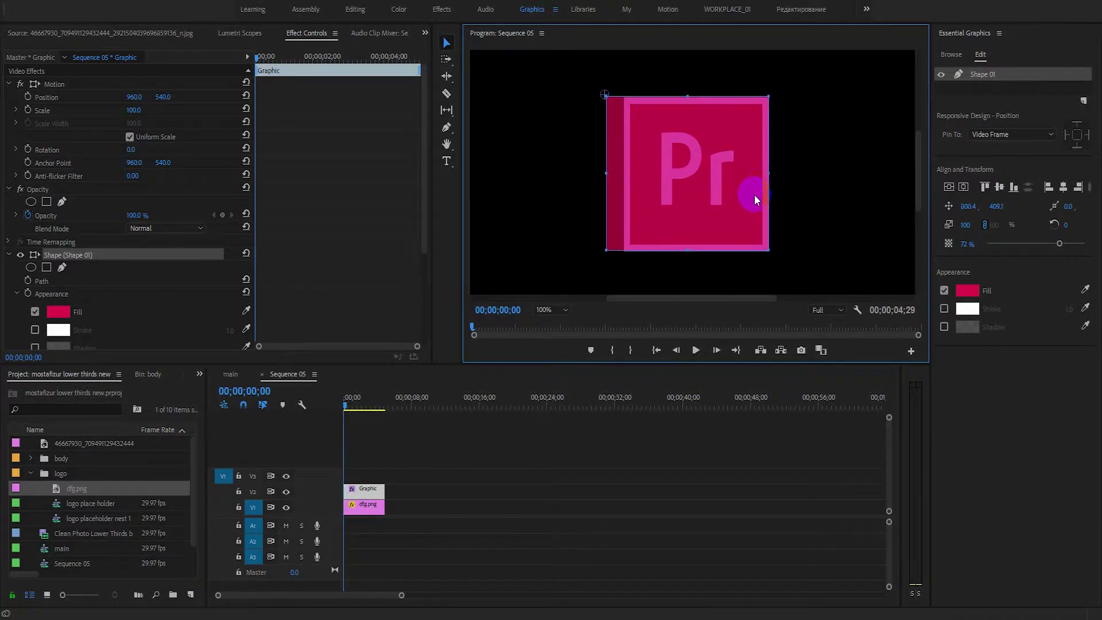
pyautogui.moveTo(622, 164); pyautogui.dragTo(617, 165)
# Move the crimson rectangle's anchor point to the middle of its left edge and fit the whole frame in the preview
pyautogui.moveTo(605, 94); pyautogui.dragTo(606, 175)
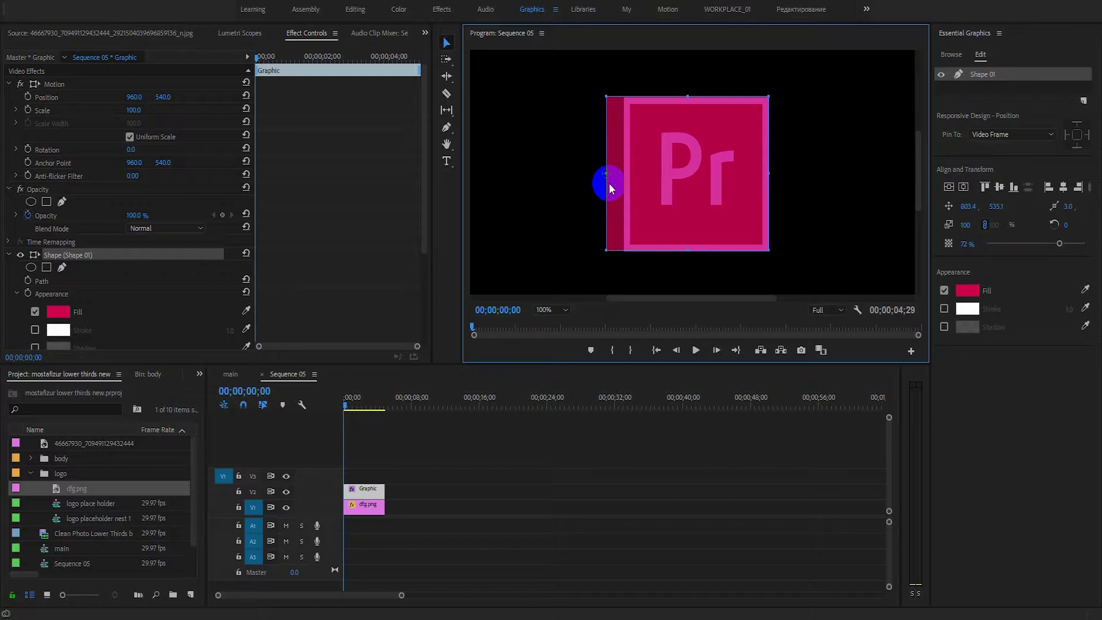
pyautogui.click(564, 311)
pyautogui.click(562, 325)
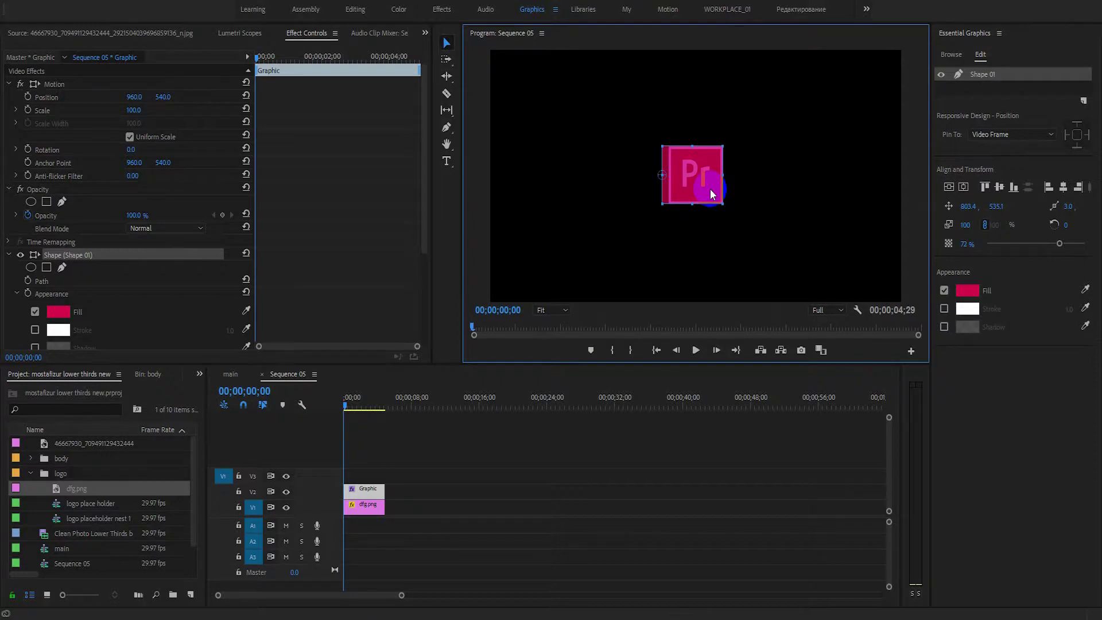
# Add a second rectangle as a separate graphic on track V3 and set its fill to white
pyautogui.click(422, 488)
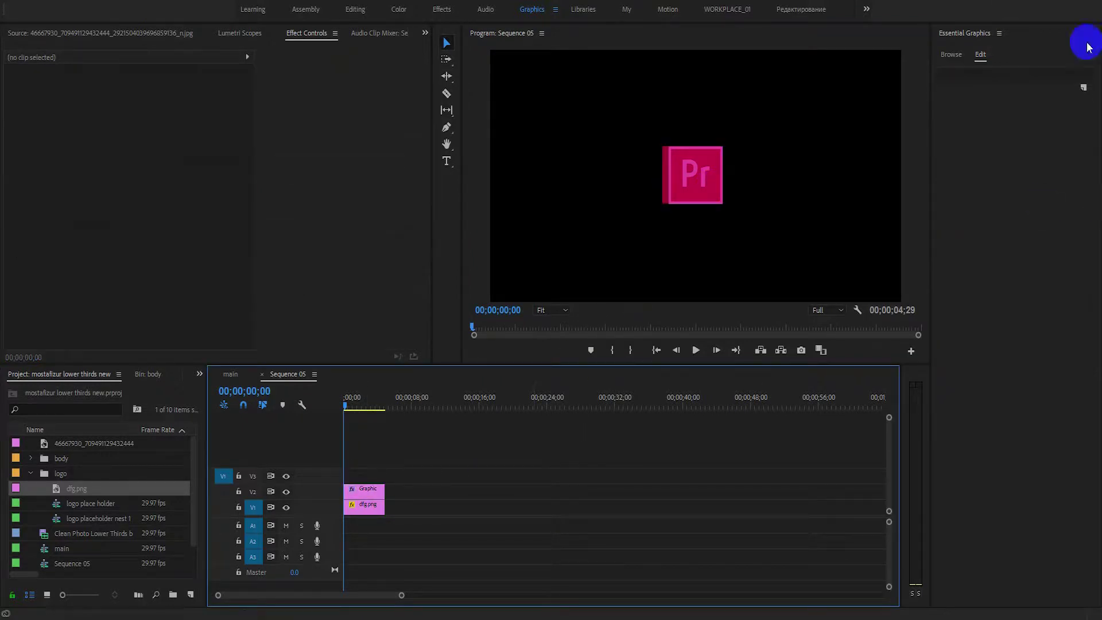
pyautogui.click(1084, 87)
pyautogui.click(1060, 131)
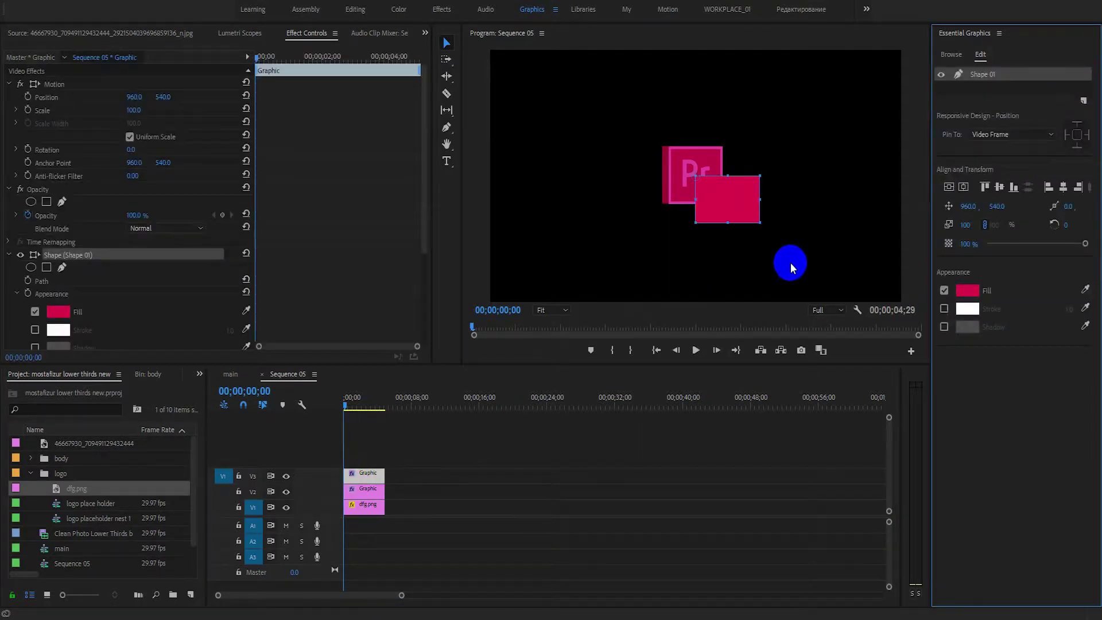
pyautogui.click(969, 290)
pyautogui.click(426, 410)
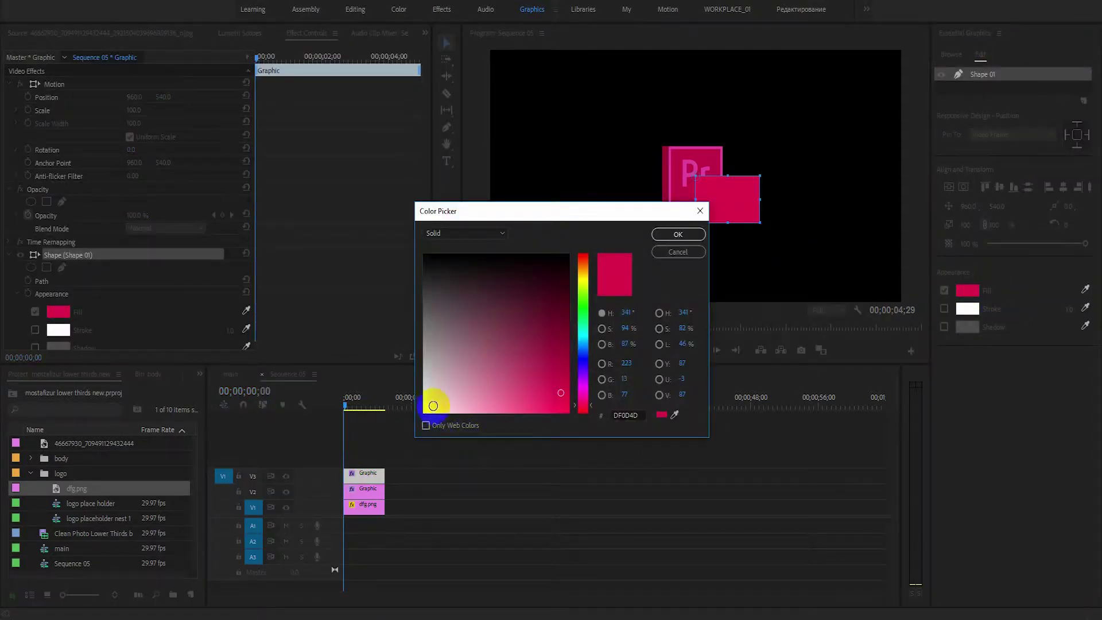
pyautogui.click(679, 236)
# Enlarge the white rectangle to cover the frame from the left up to the logo's right edge and set its opacity to 45%
pyautogui.moveTo(741, 206); pyautogui.dragTo(663, 308)
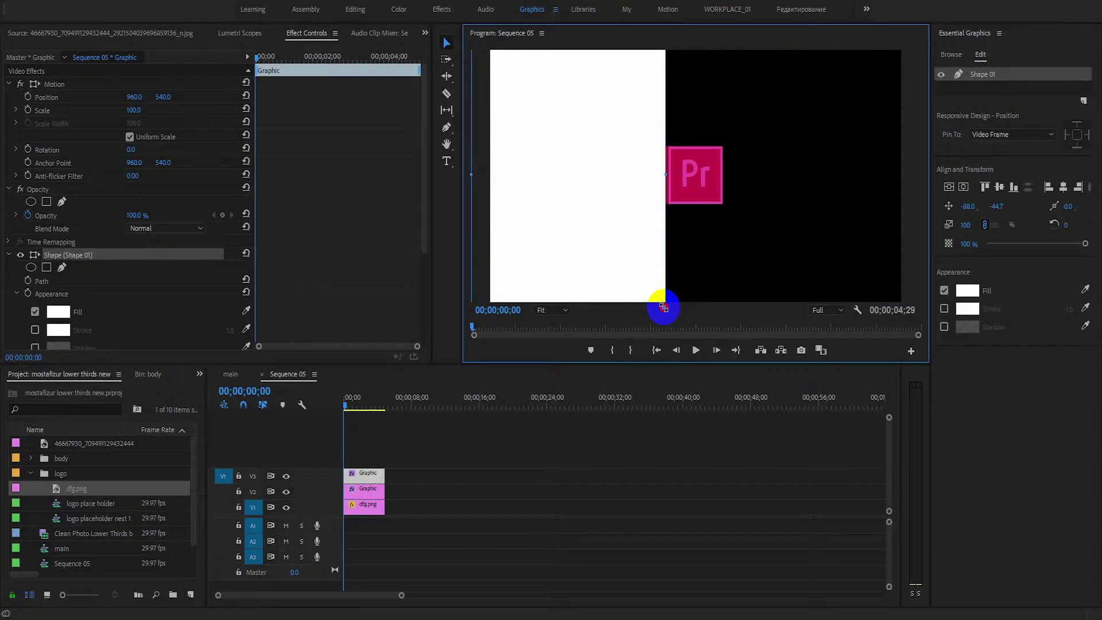
pyautogui.moveTo(666, 307); pyautogui.dragTo(722, 304)
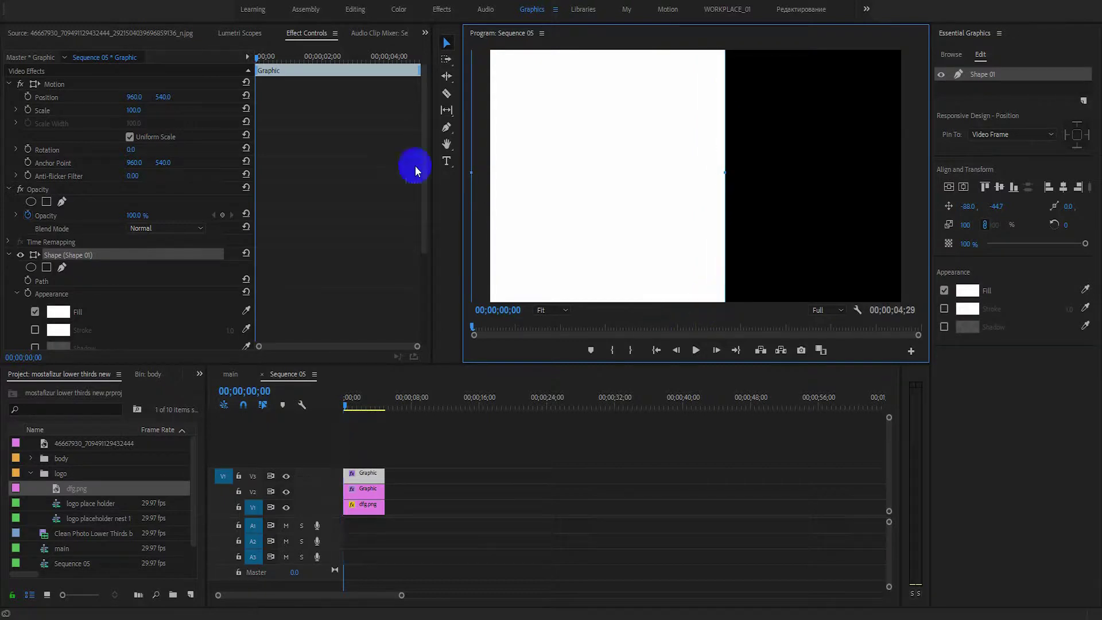
pyautogui.moveTo(423, 173); pyautogui.dragTo(431, 270)
pyautogui.moveTo(133, 315); pyautogui.dragTo(105, 314)
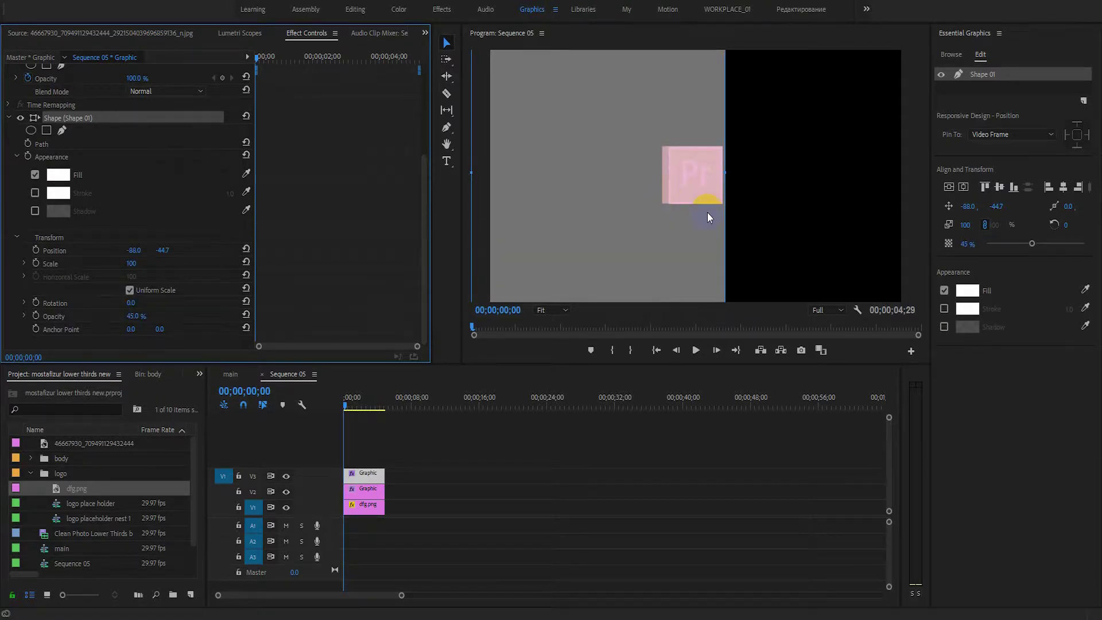
pyautogui.moveTo(728, 172); pyautogui.dragTo(727, 172)
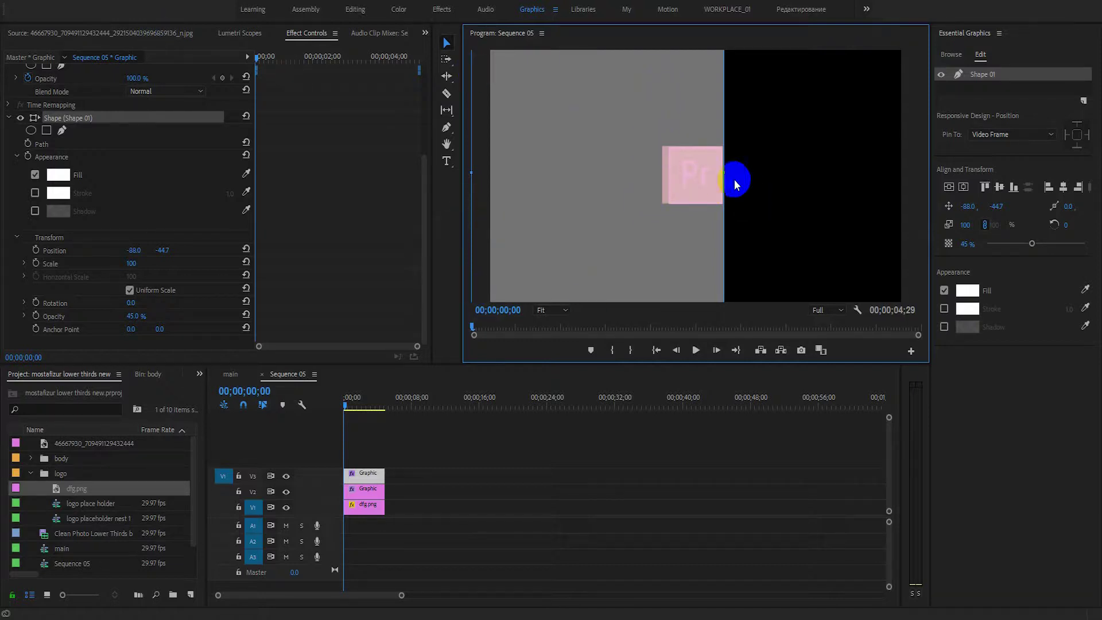
# Select the crimson graphic on track V2 and add keyframes for its shape position at 00;00;00;00 and 00;00;00;15
pyautogui.click(368, 491)
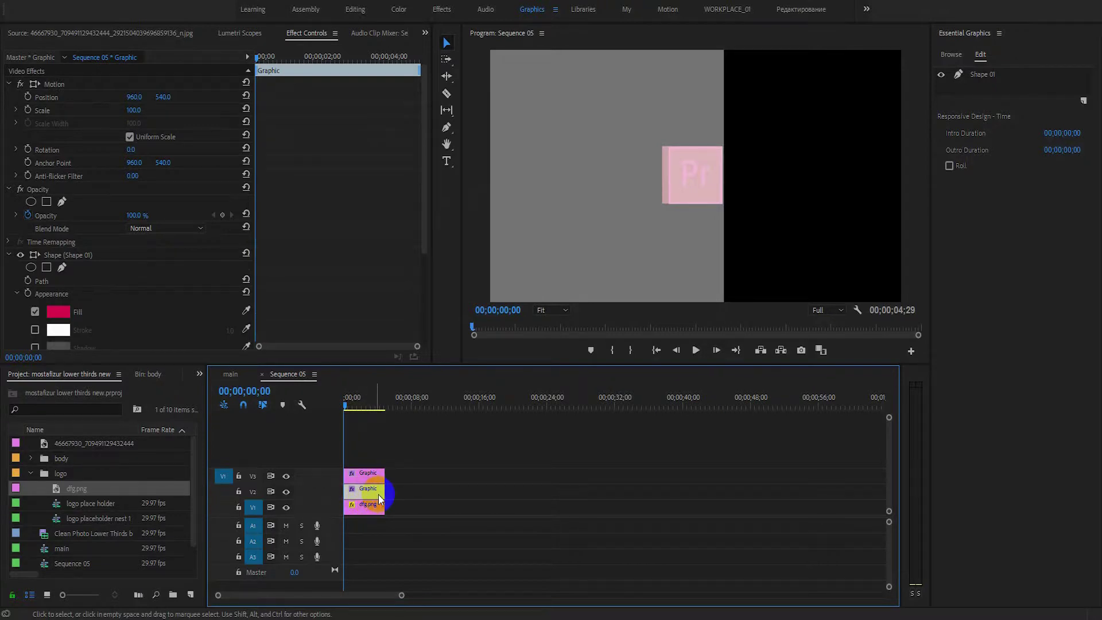
pyautogui.moveTo(402, 595); pyautogui.dragTo(308, 595)
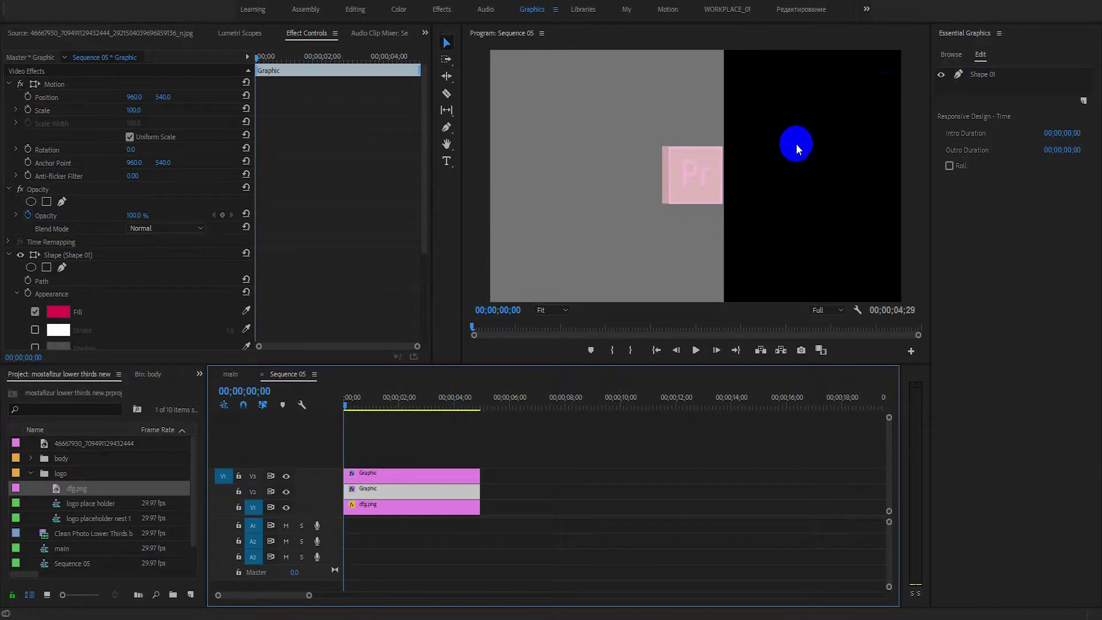
pyautogui.moveTo(420, 180); pyautogui.dragTo(414, 283)
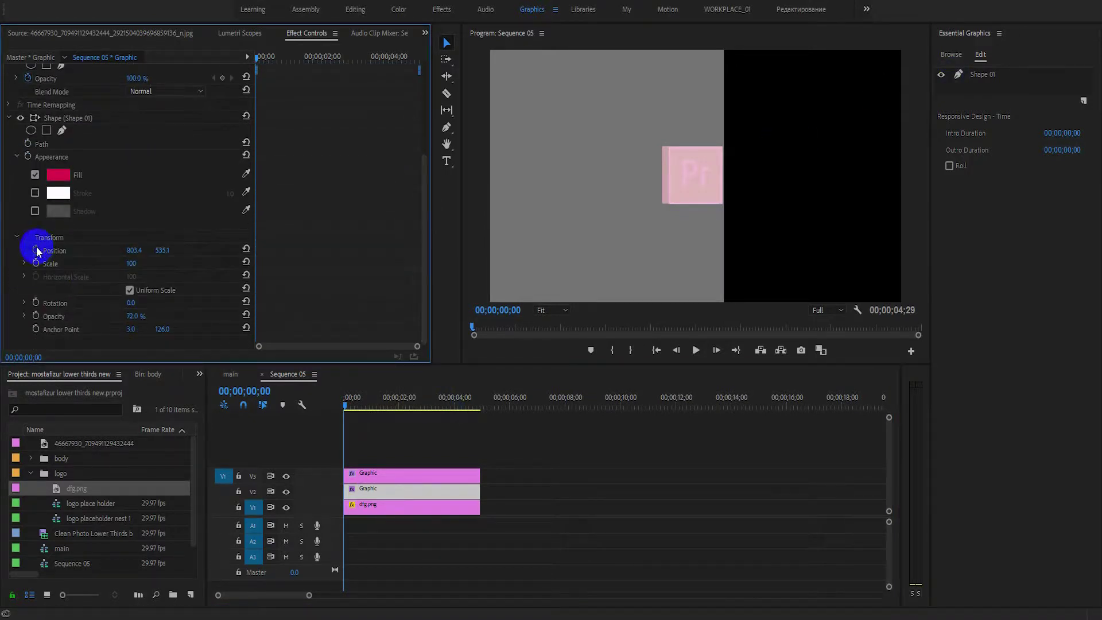
pyautogui.click(35, 250)
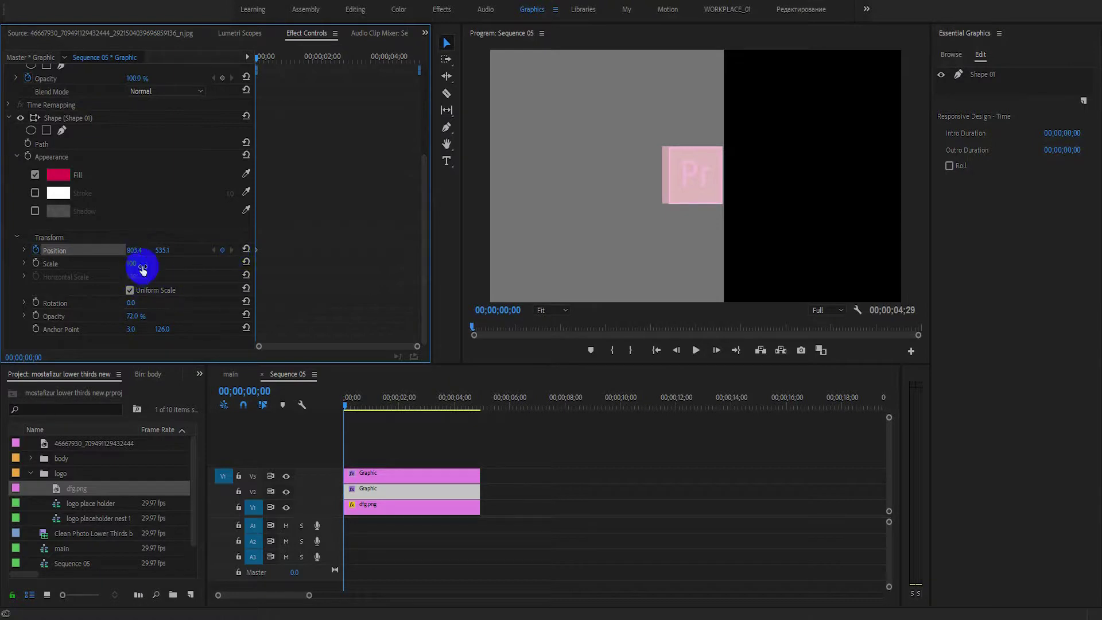
pyautogui.click(264, 394)
pyautogui.moveTo(262, 390); pyautogui.dragTo(286, 390)
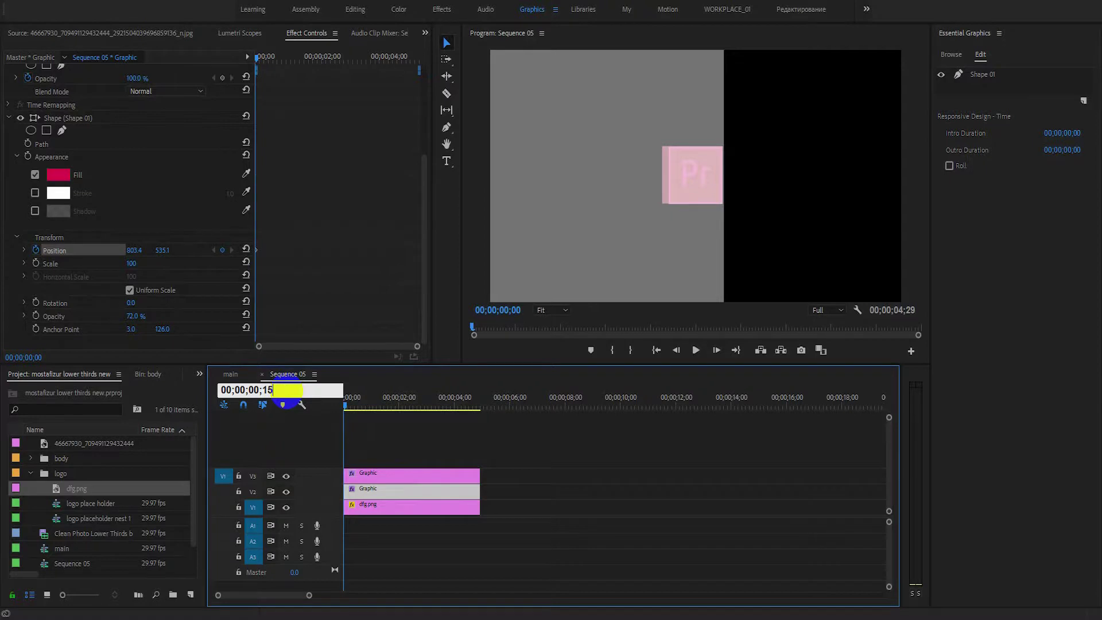
pyautogui.press('Return')
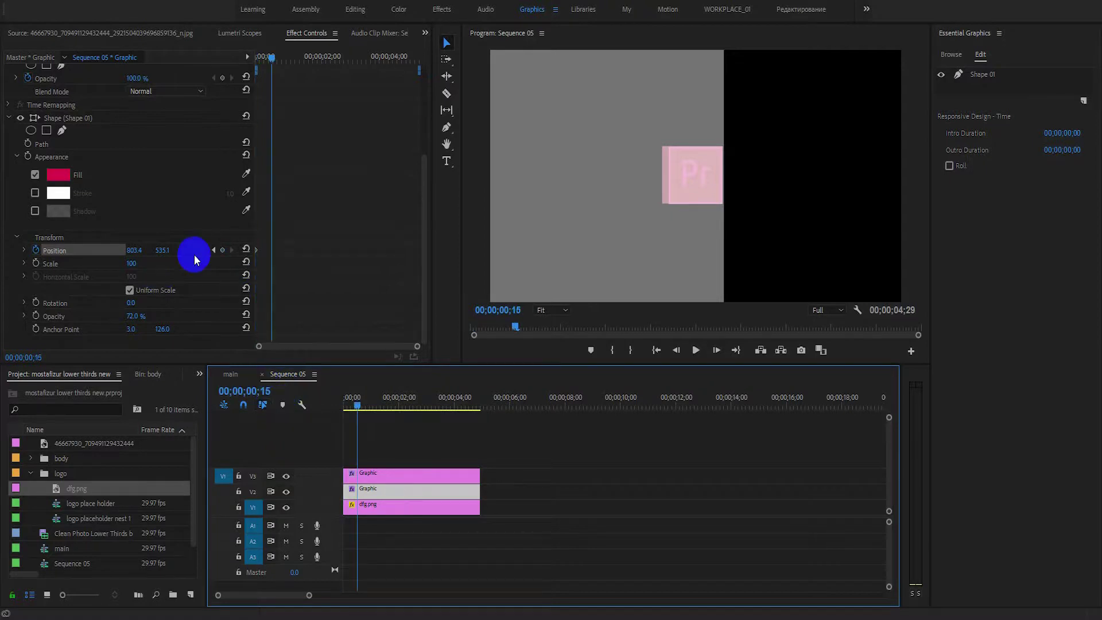
pyautogui.click(223, 248)
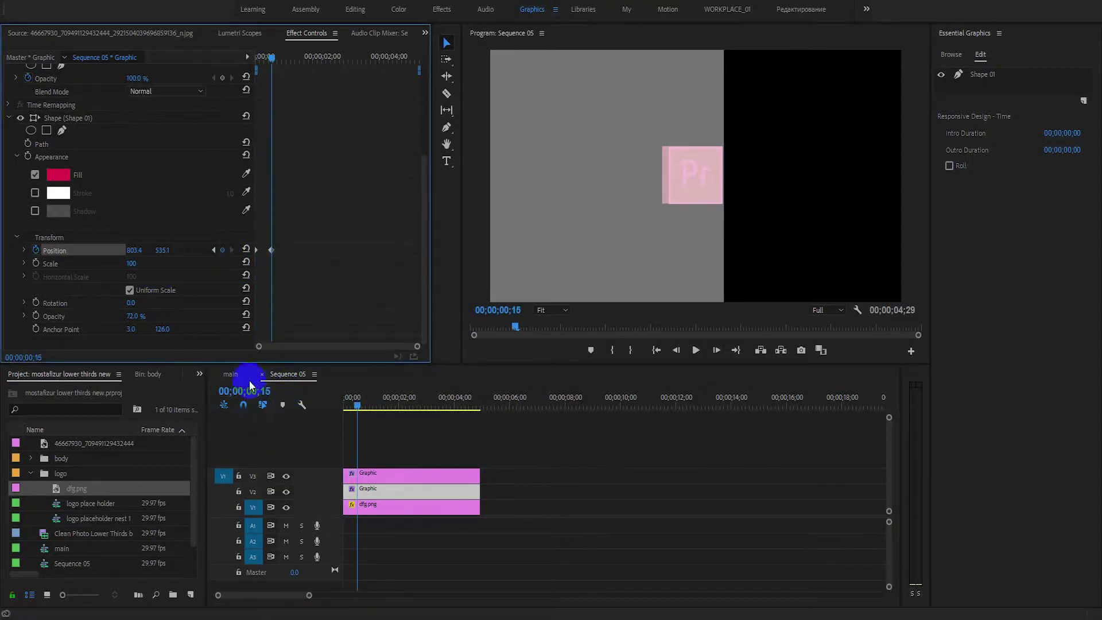
# Add a third position keyframe to the crimson rectangle at 00;00;00;25
pyautogui.click(264, 391)
pyautogui.moveTo(263, 390); pyautogui.dragTo(308, 389)
pyautogui.write('25')
pyautogui.press('Return')
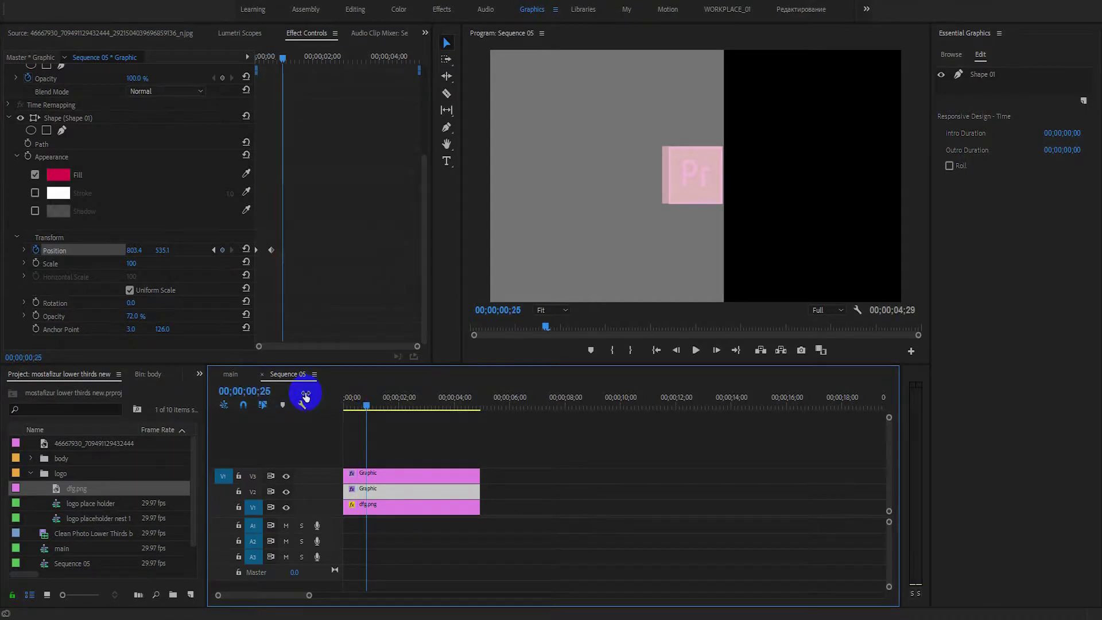
pyautogui.click(223, 250)
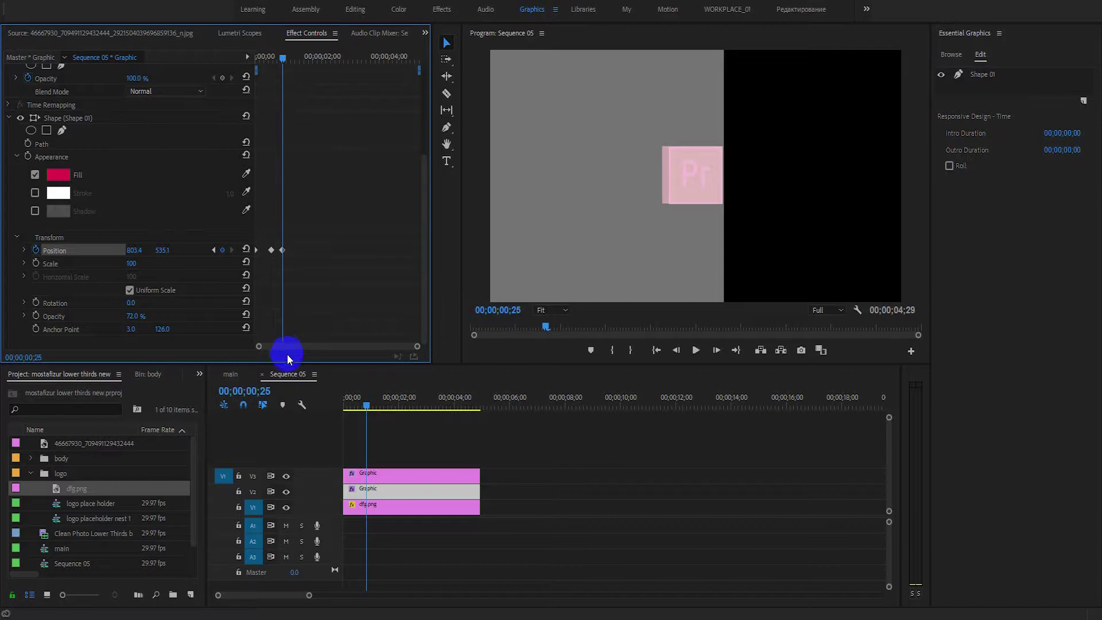
pyautogui.click(271, 250)
pyautogui.click(276, 256)
pyautogui.click(295, 326)
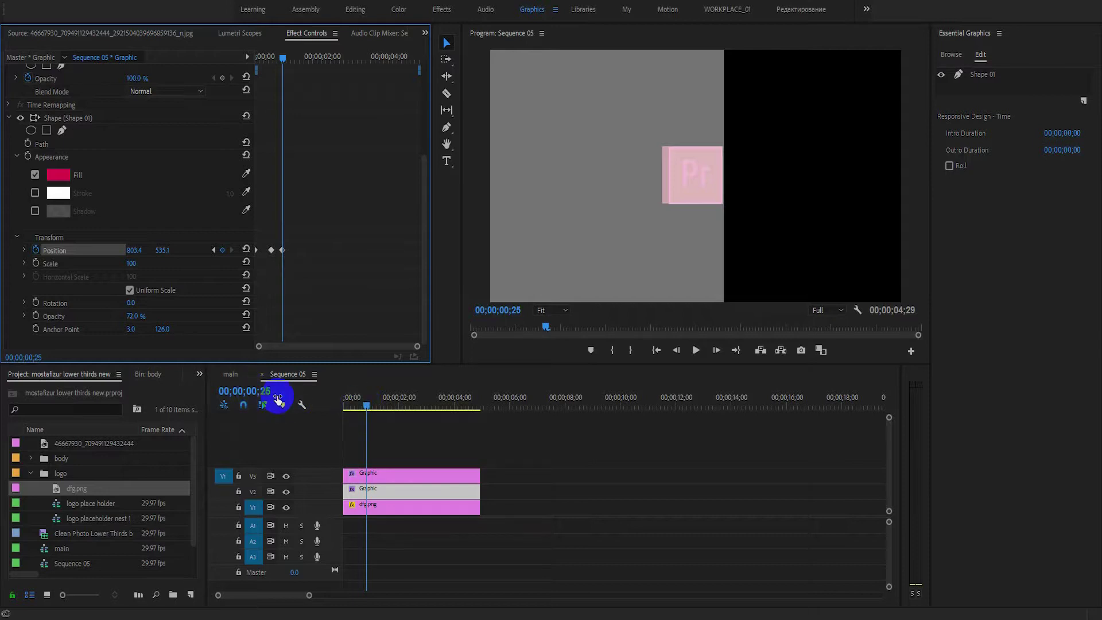
# Set the crimson rectangle's horizontal position to 1100.4 at the sequence start and play back the slide over the logo
pyautogui.moveTo(367, 409); pyautogui.dragTo(283, 401)
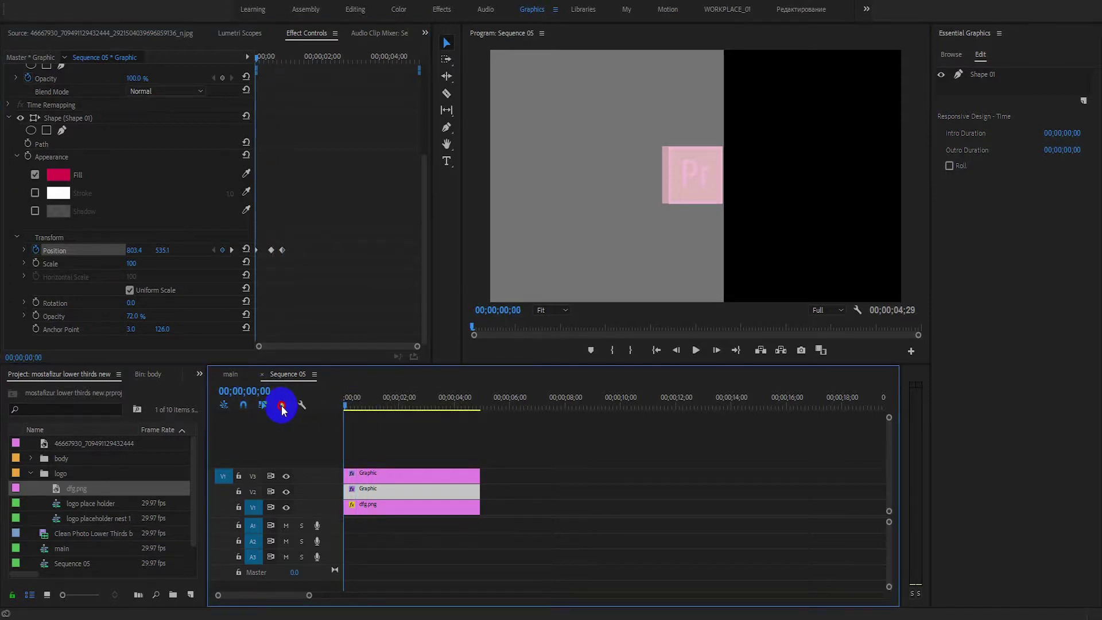
pyautogui.moveTo(131, 251); pyautogui.dragTo(302, 249)
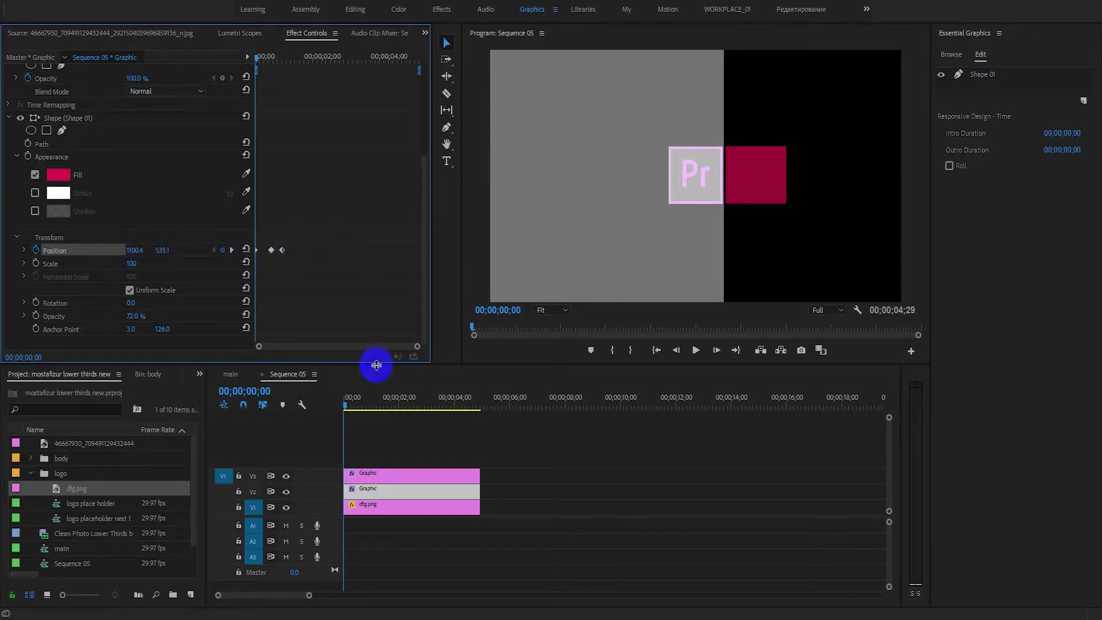
pyautogui.press('space')
pyautogui.press('space')
pyautogui.moveTo(388, 404); pyautogui.dragTo(319, 404)
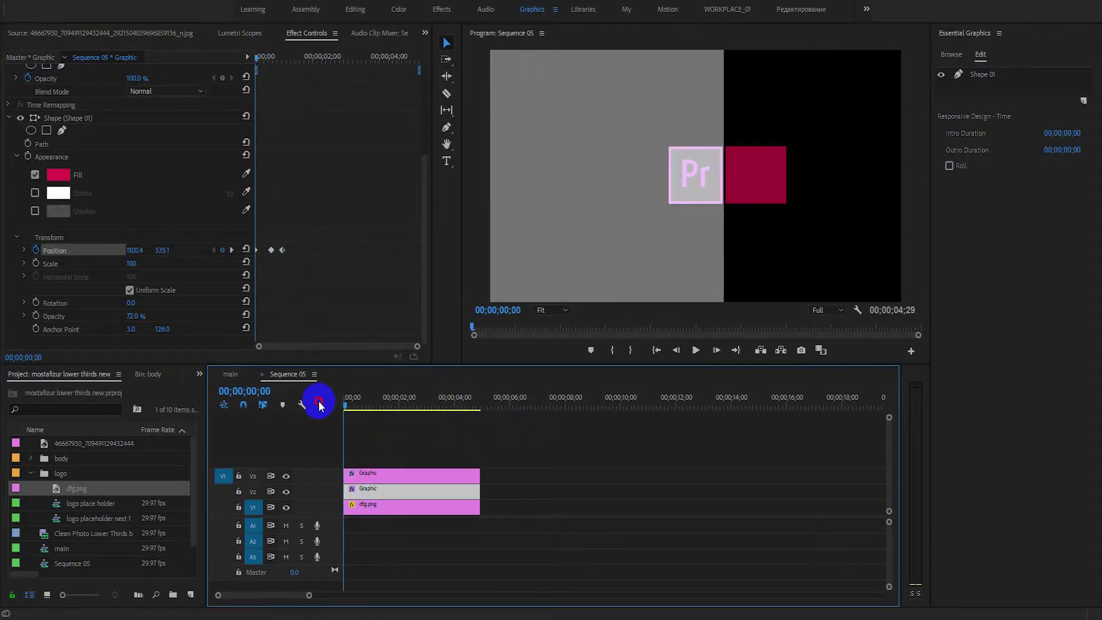
pyautogui.press('space')
pyautogui.press('space')
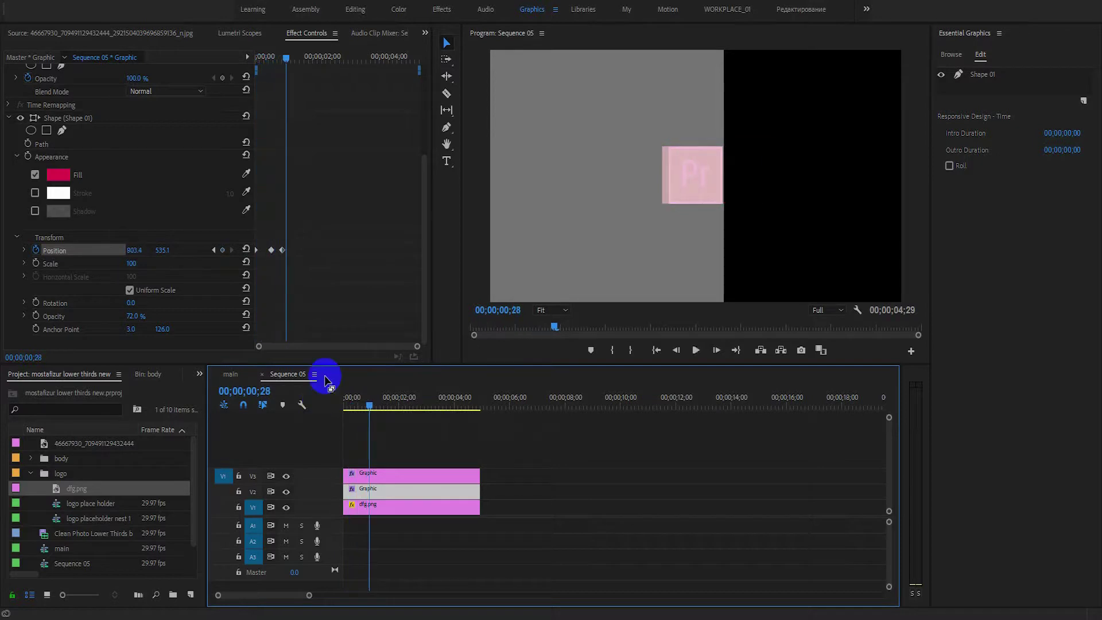
# Hide track V3 and reset the crimson rectangle's opacity to 100% to check its coverage of the logo
pyautogui.click(287, 476)
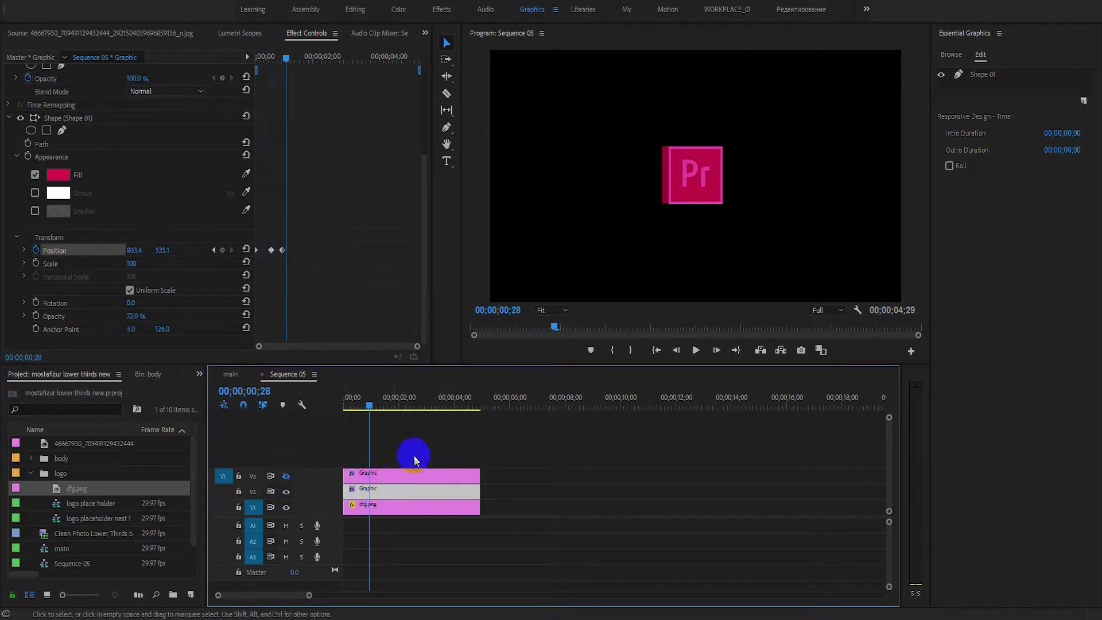
pyautogui.click(246, 314)
pyautogui.moveTo(369, 406); pyautogui.dragTo(327, 406)
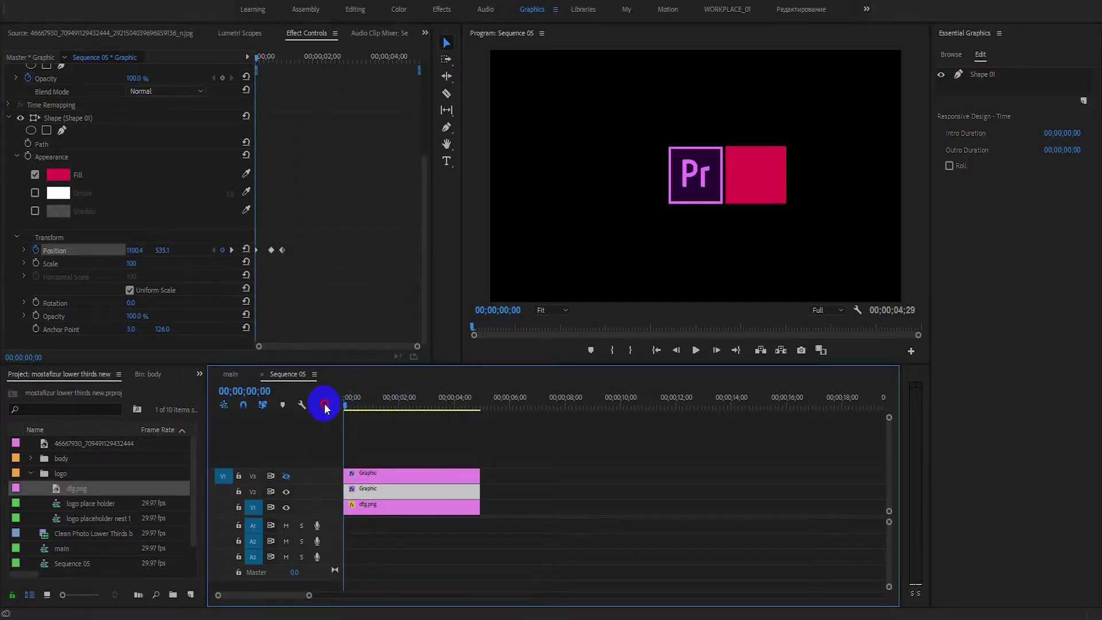
pyautogui.press('space')
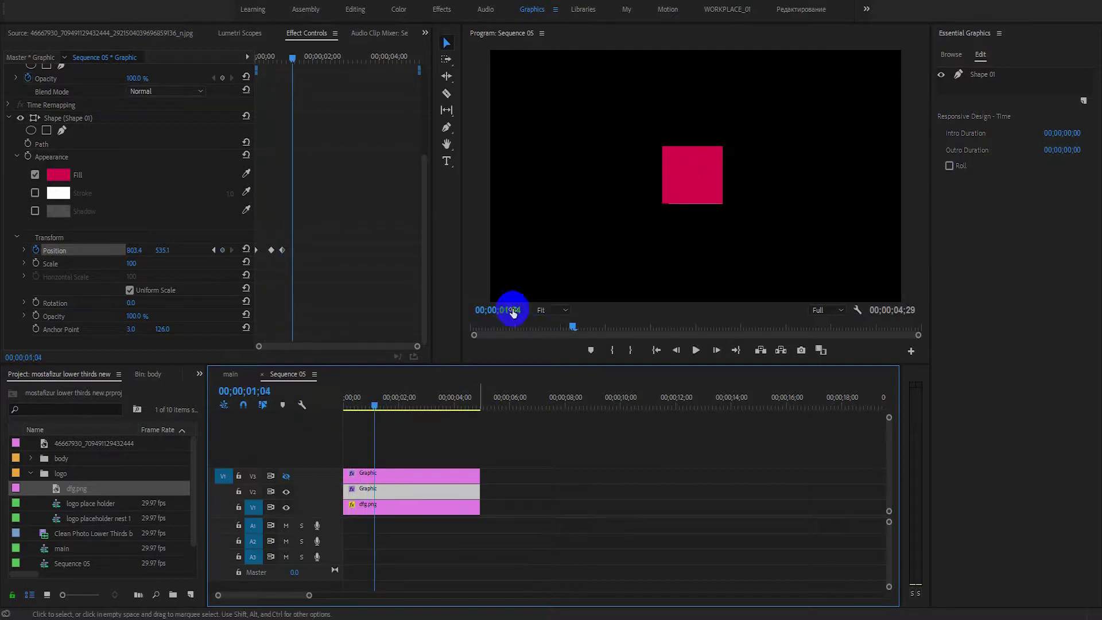
# Extend the crimson rectangle's lower edge at 100% magnification to cover the logo completely, and replay the slide with the whole frame fitted
pyautogui.click(566, 311)
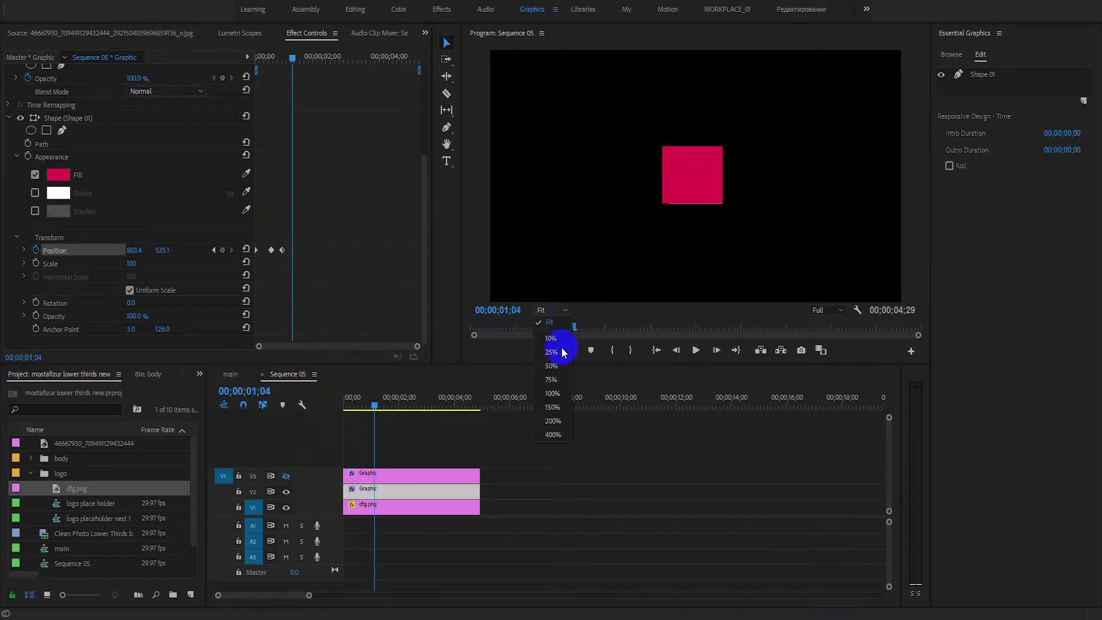
pyautogui.click(552, 393)
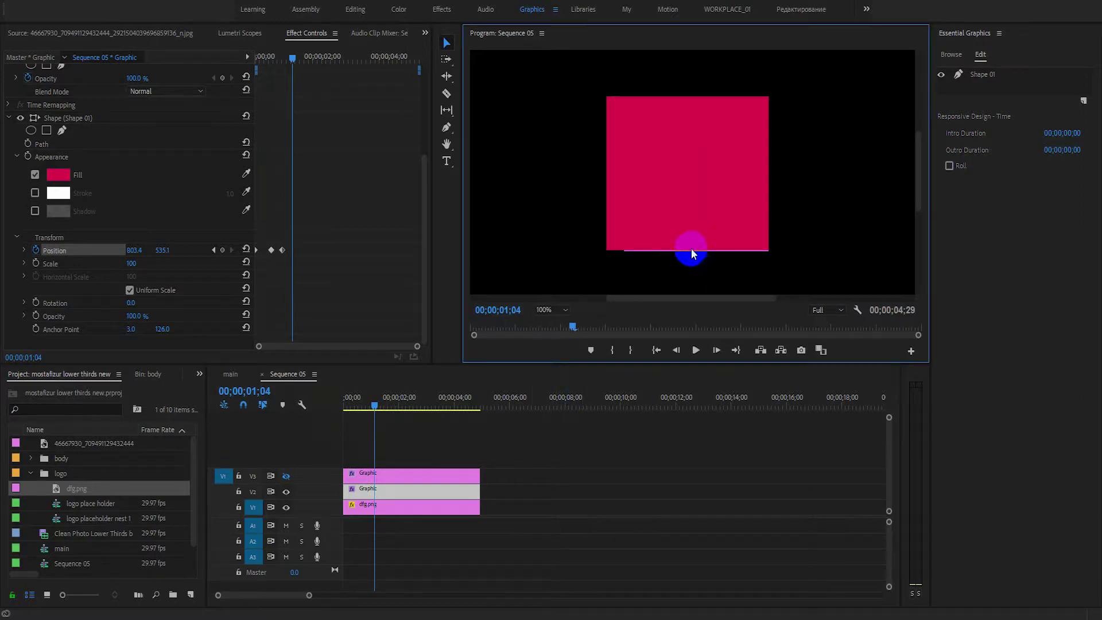
pyautogui.click(688, 249)
pyautogui.moveTo(688, 251); pyautogui.dragTo(688, 253)
pyautogui.click(565, 310)
pyautogui.click(557, 327)
pyautogui.moveTo(383, 418); pyautogui.dragTo(296, 401)
pyautogui.press('space')
pyautogui.press('space')
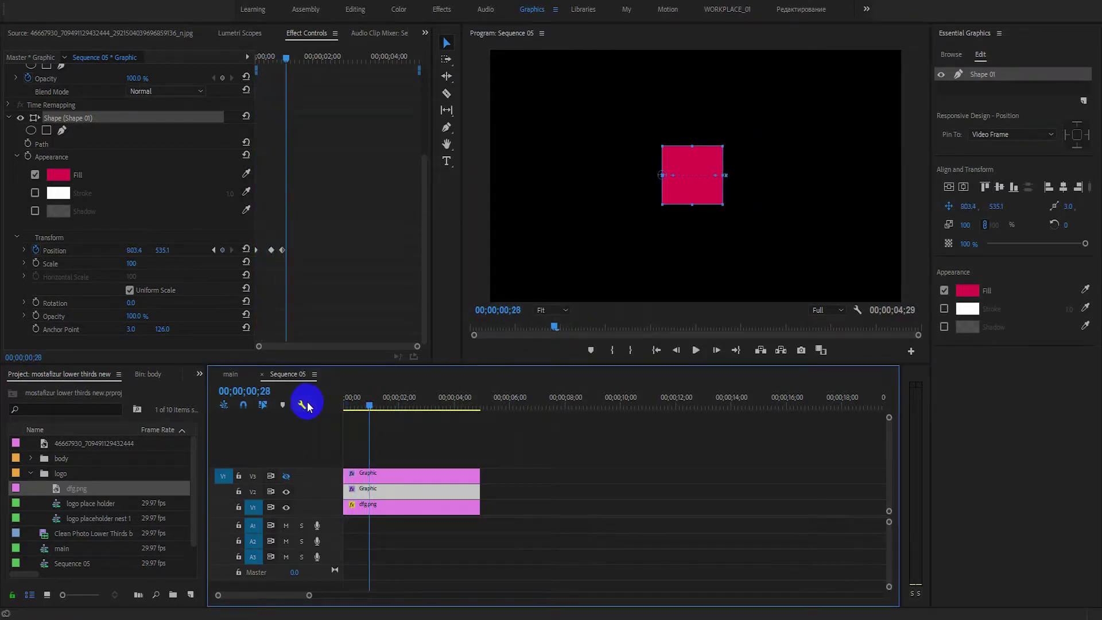
# Set the crimson rectangle's opacity to 69% and return to its first position keyframe
pyautogui.moveTo(131, 316); pyautogui.dragTo(115, 316)
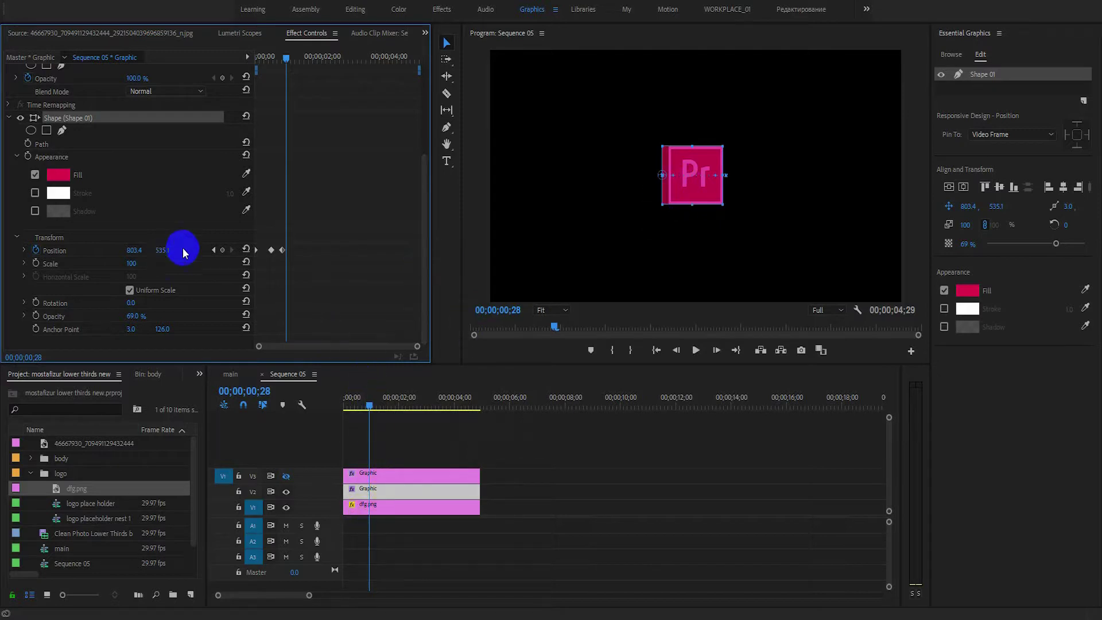
pyautogui.click(215, 250)
pyautogui.click(215, 250)
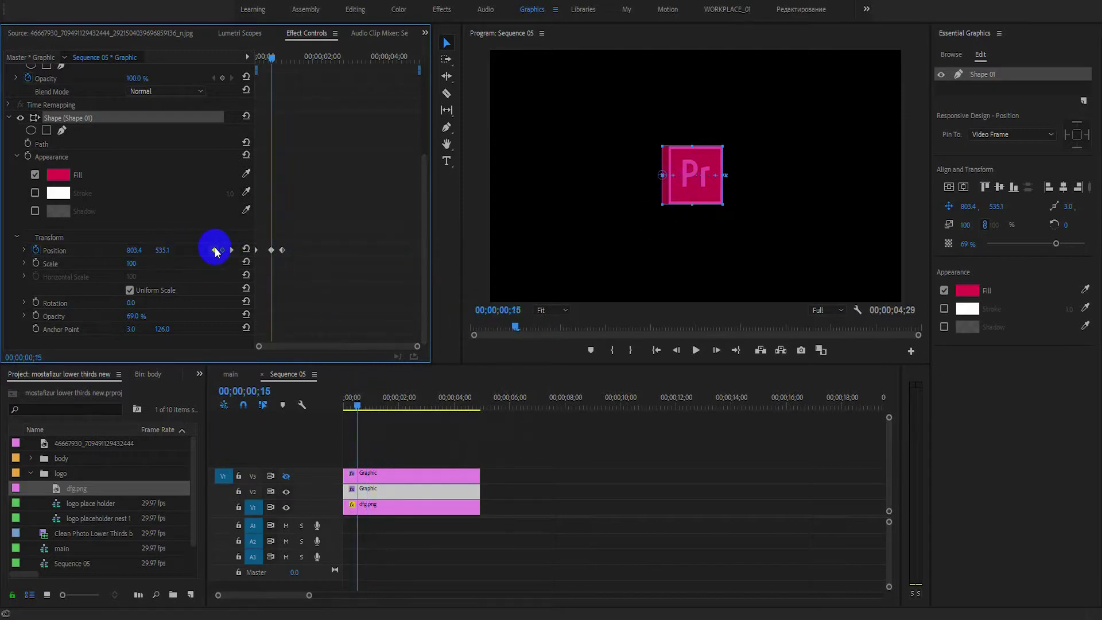
pyautogui.click(216, 249)
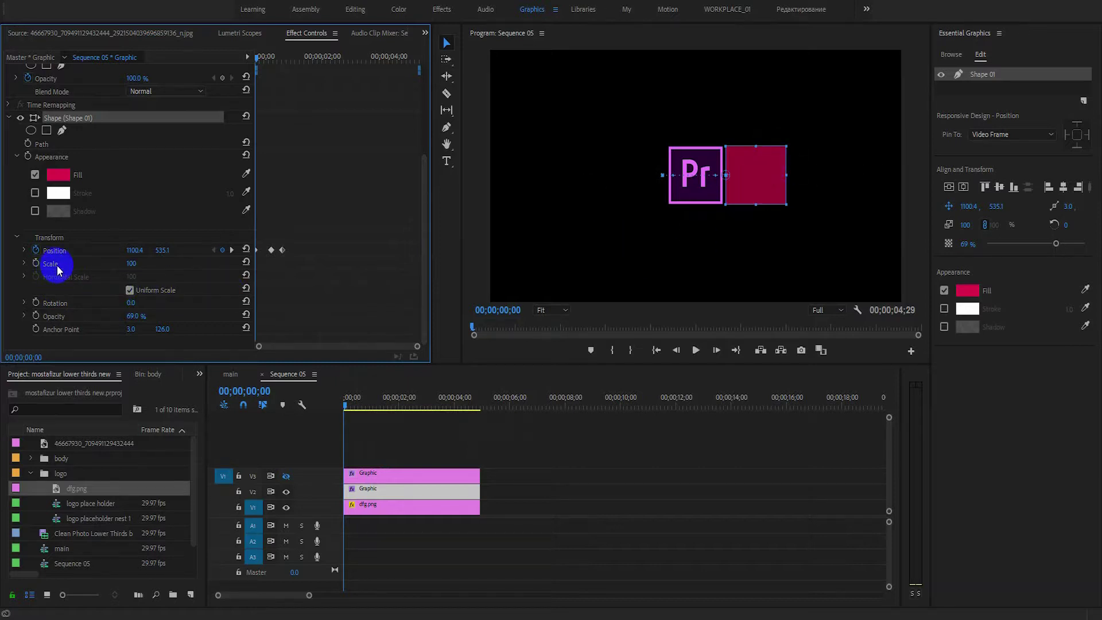
# Turn off the rectangle's uniform scaling and add horizontal scale keyframes of 100 at 00;00;00;00 and 00;00;00;15
pyautogui.click(131, 291)
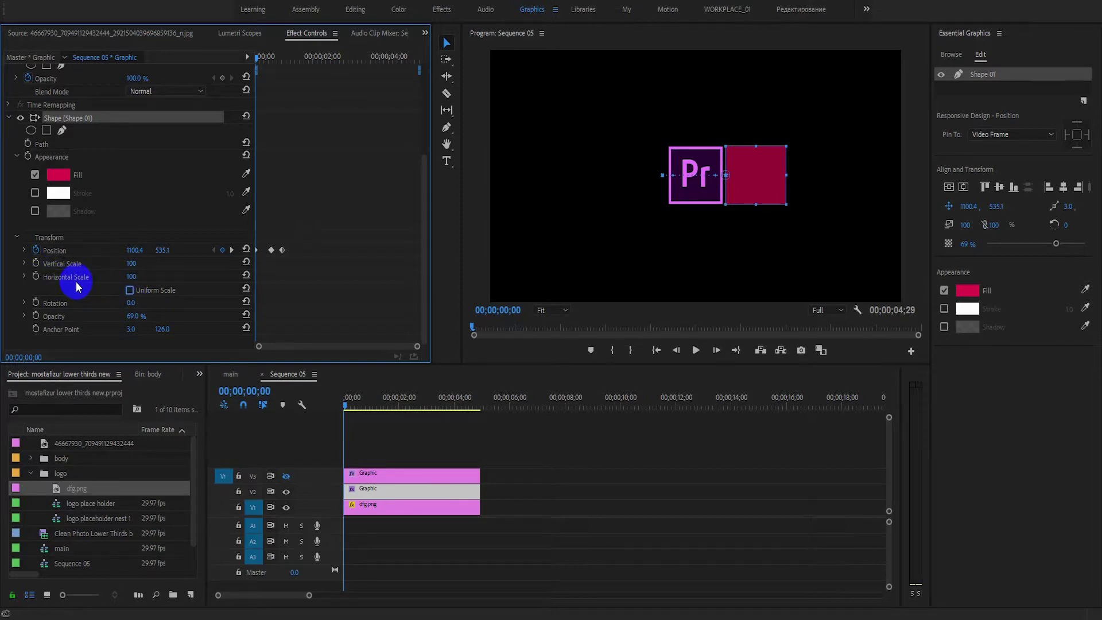
pyautogui.click(35, 276)
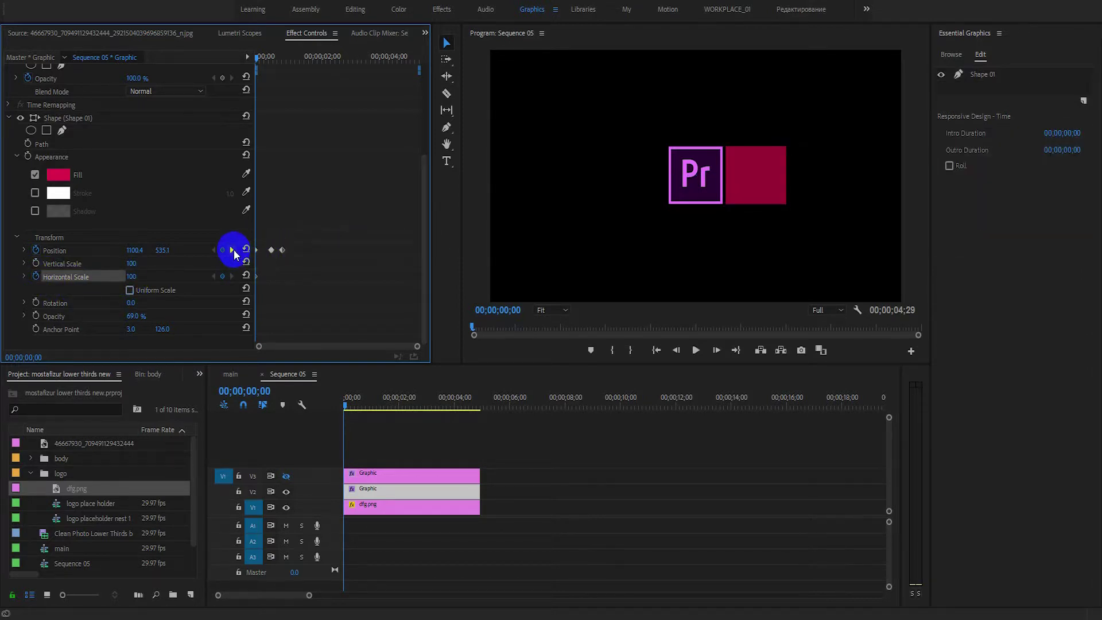
pyautogui.click(232, 250)
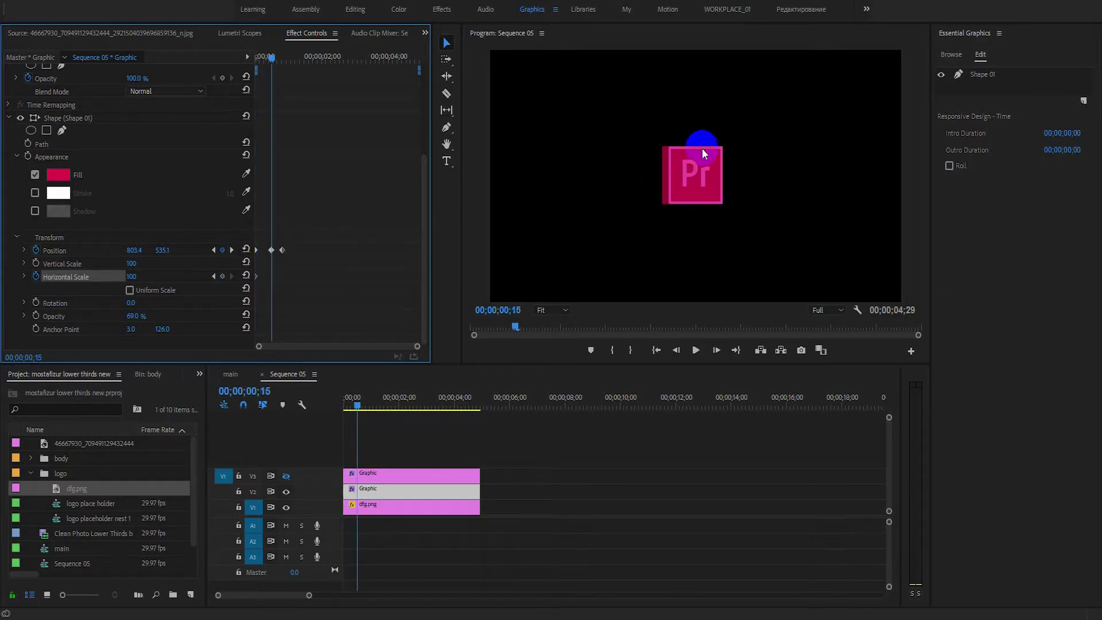
pyautogui.click(222, 276)
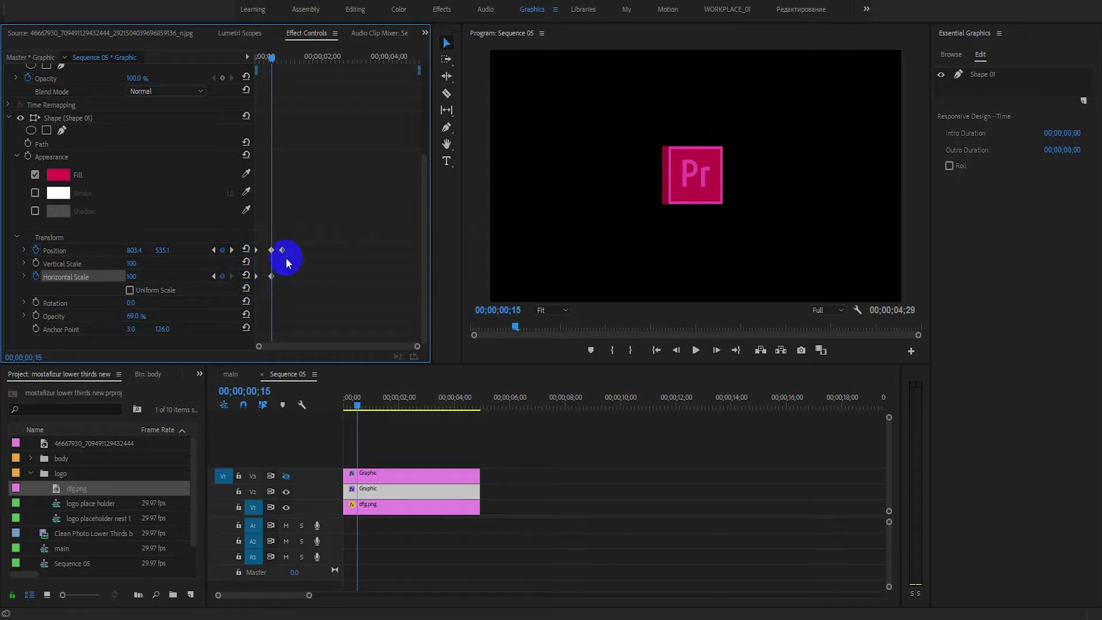
# Set the crimson rectangle's horizontal scale to 11 at 00;00;00;25, narrowing it to a strip that ends at the logo's left edge
pyautogui.click(233, 251)
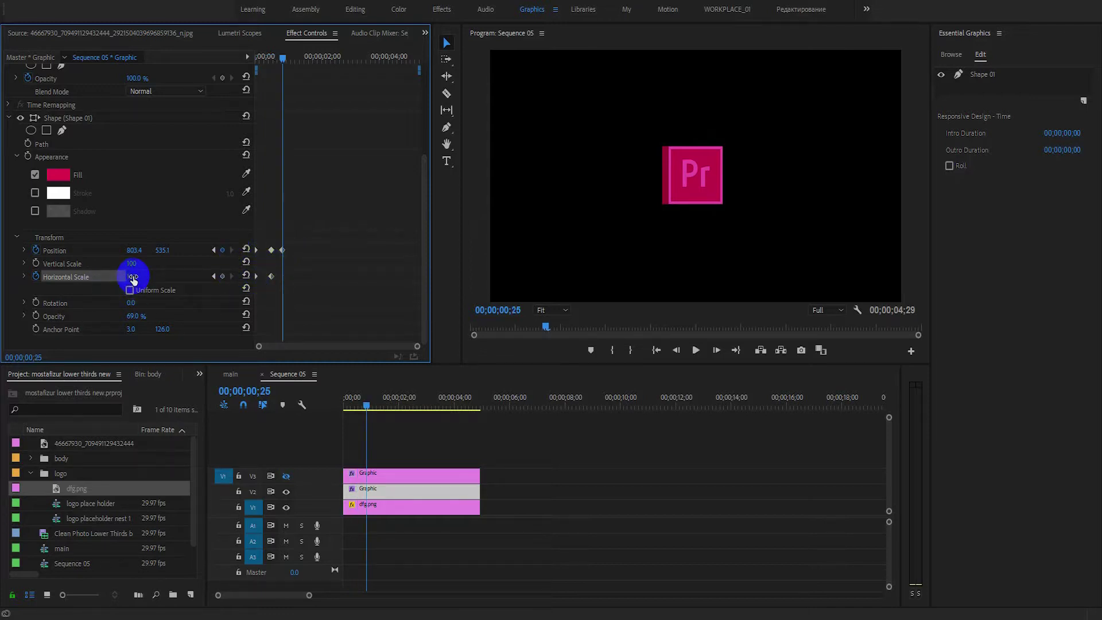
pyautogui.moveTo(127, 276); pyautogui.dragTo(83, 269)
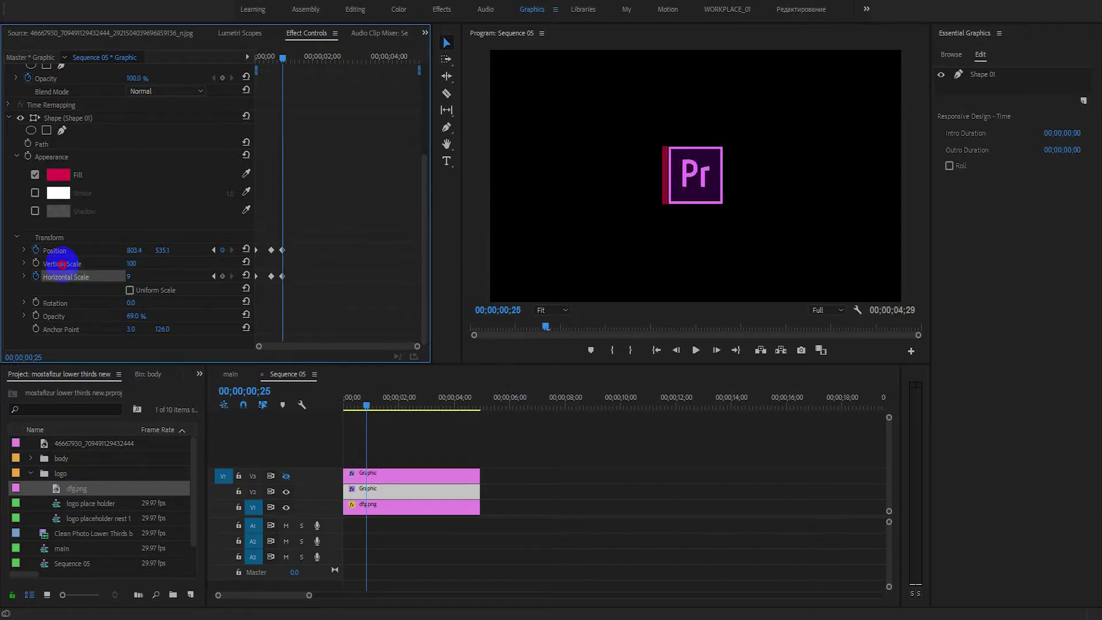
pyautogui.moveTo(66, 263); pyautogui.dragTo(68, 264)
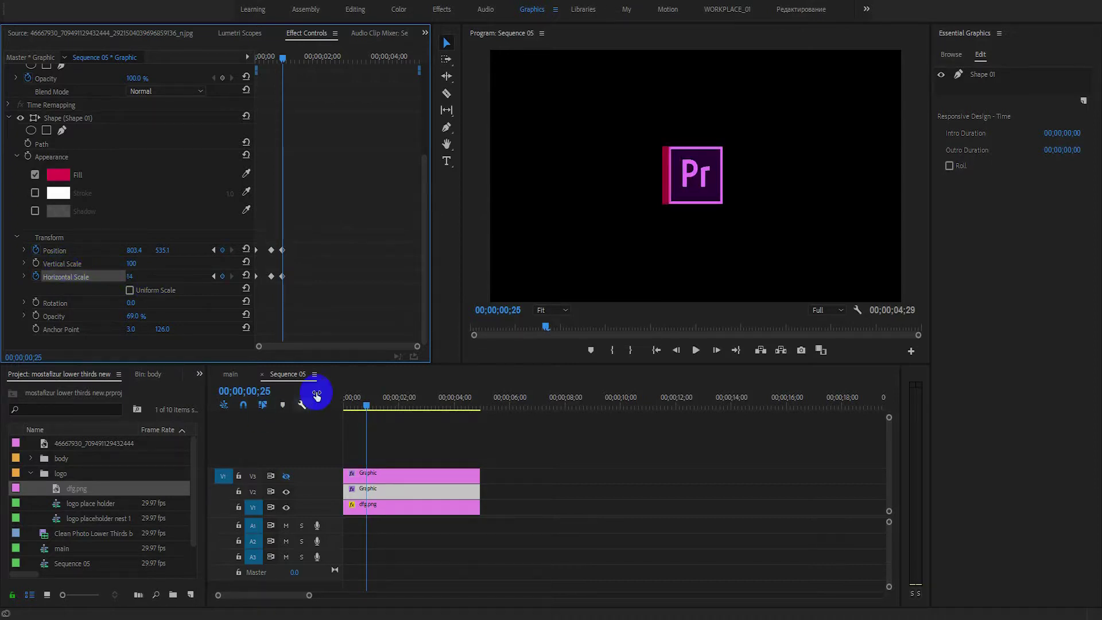
pyautogui.click(565, 311)
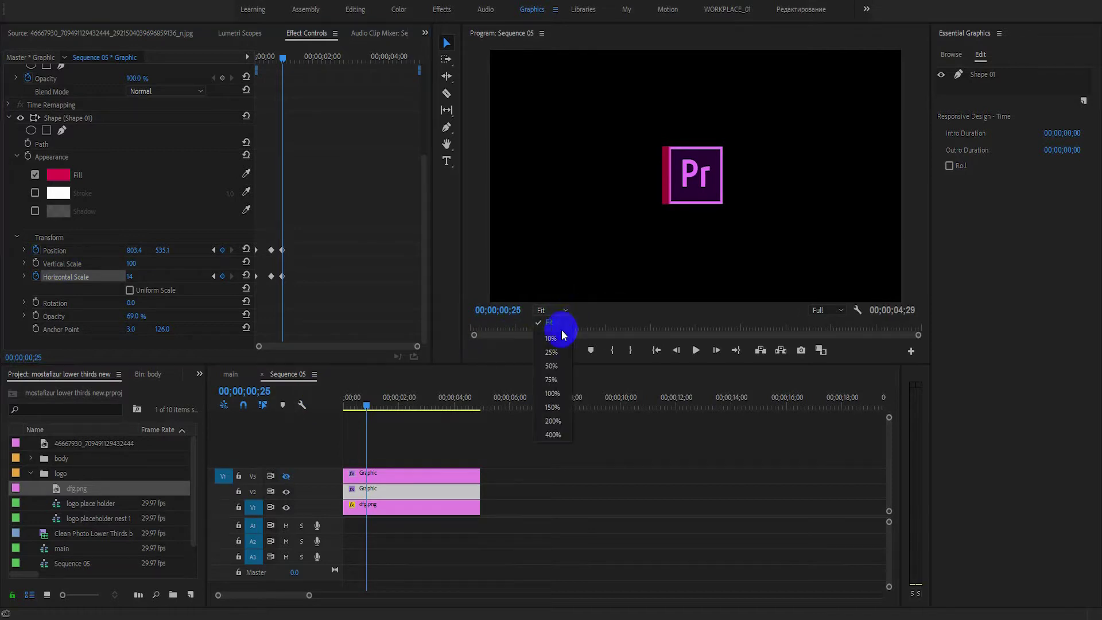
pyautogui.click(555, 393)
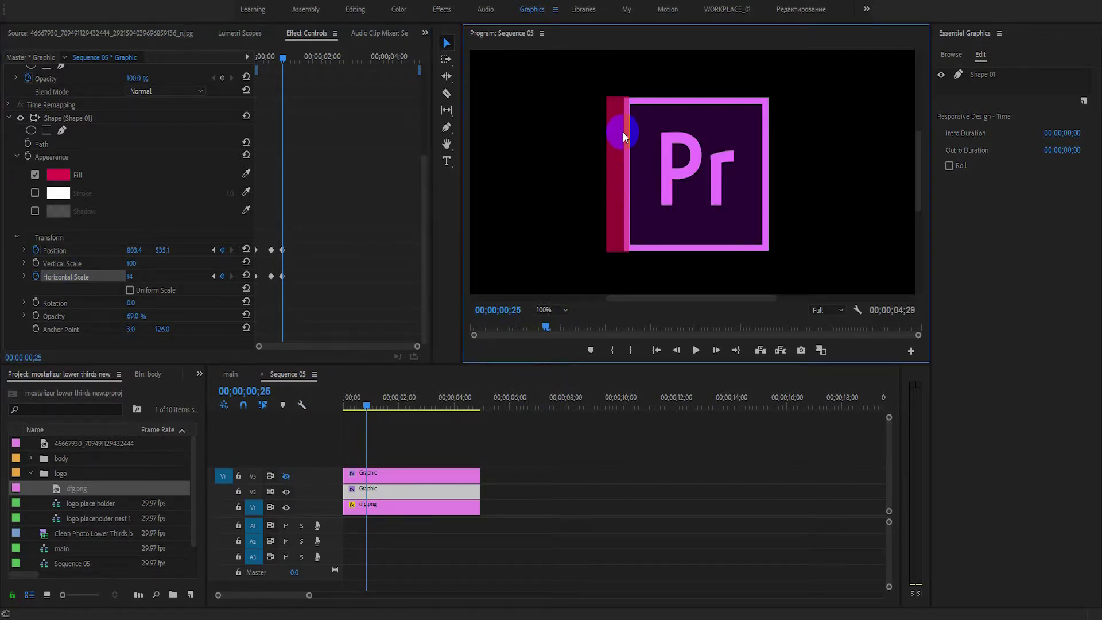
pyautogui.click(131, 276)
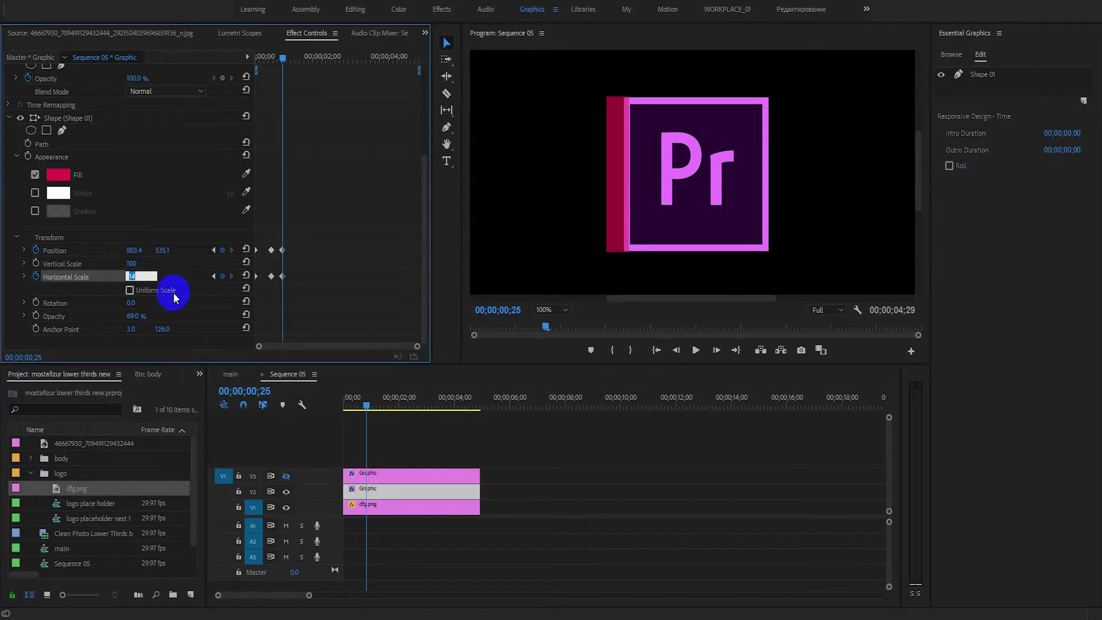
pyautogui.press('Down')
pyautogui.press('Down')
pyautogui.press('Down')
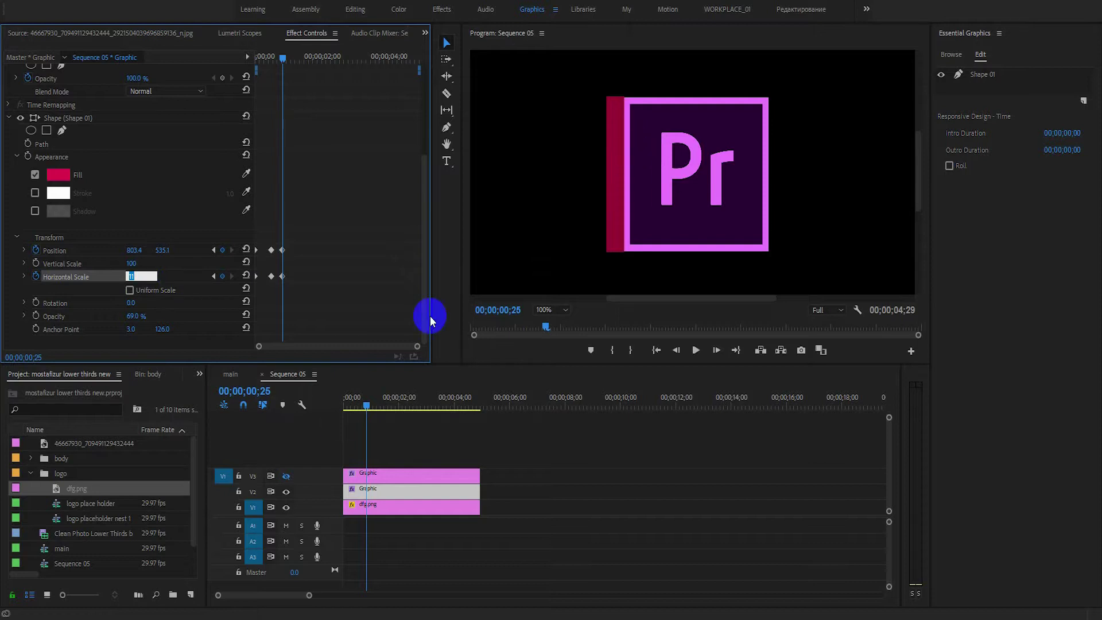
pyautogui.click(418, 250)
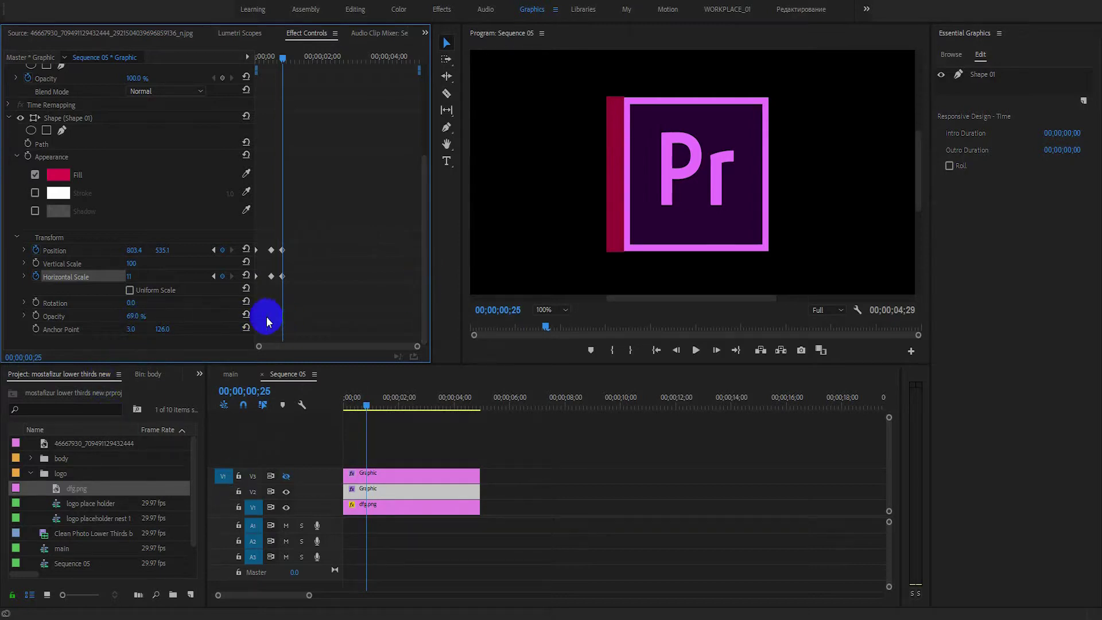
# Reset the crimson rectangle's opacity to 100% and replay its animation twice from the start with the whole frame fitted
pyautogui.click(247, 316)
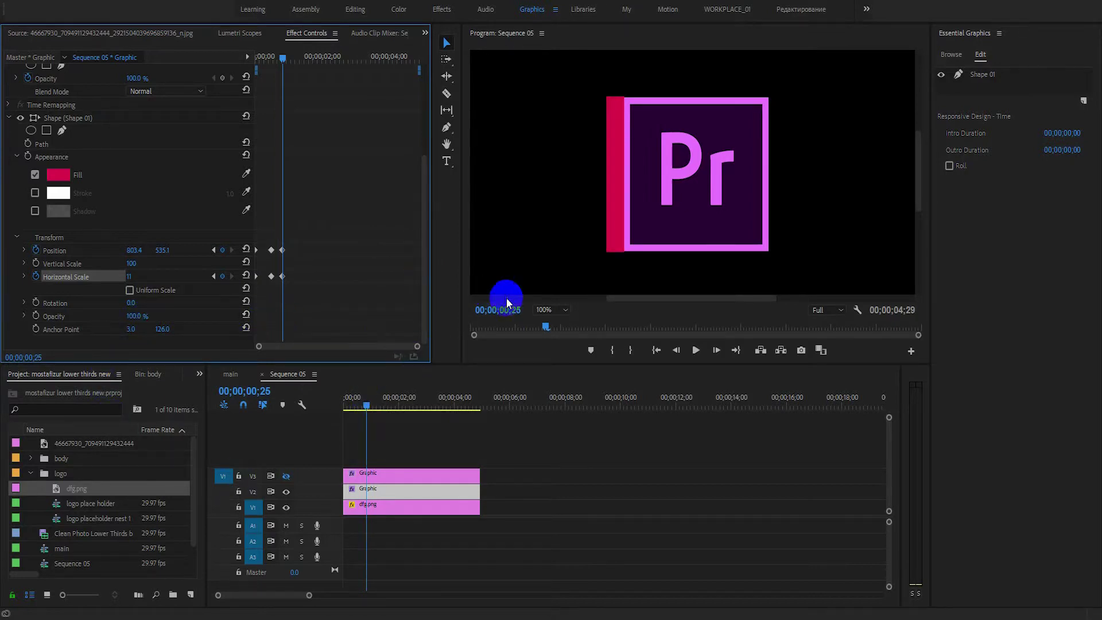
pyautogui.click(562, 309)
pyautogui.click(551, 331)
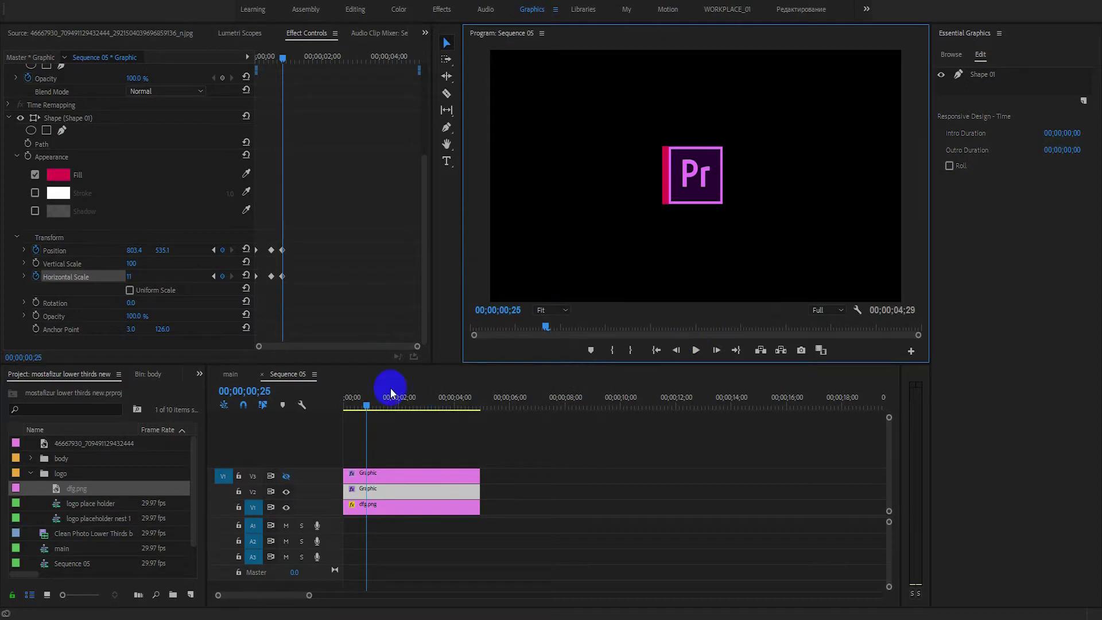
pyautogui.moveTo(368, 409); pyautogui.dragTo(314, 406)
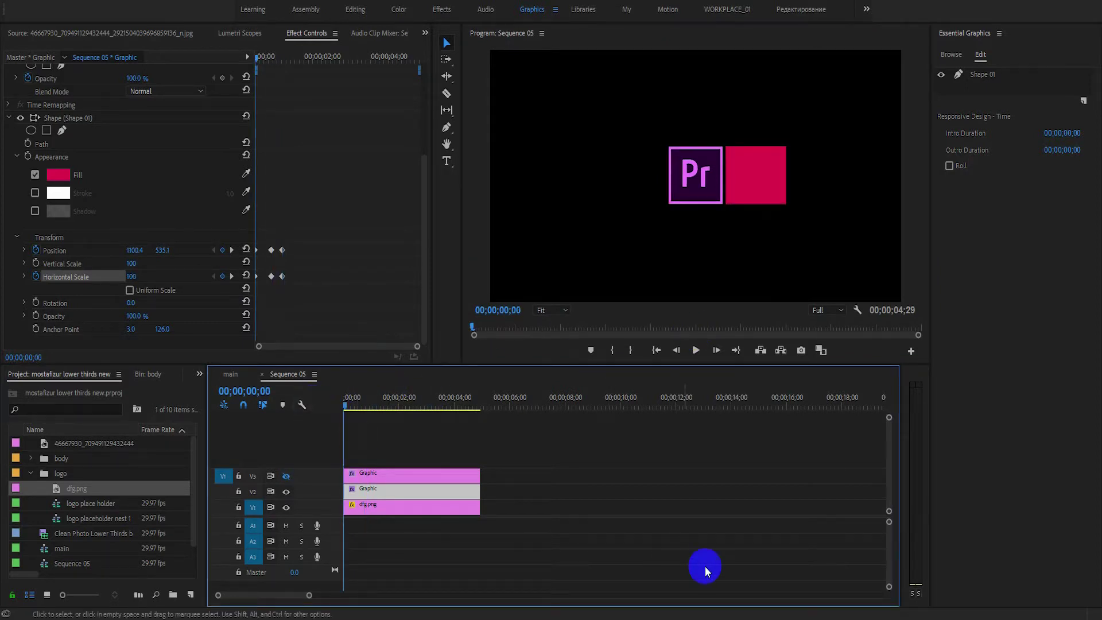
pyautogui.press('space')
pyautogui.press('space')
pyautogui.moveTo(385, 401); pyautogui.dragTo(282, 405)
pyautogui.press('space')
pyautogui.press('space')
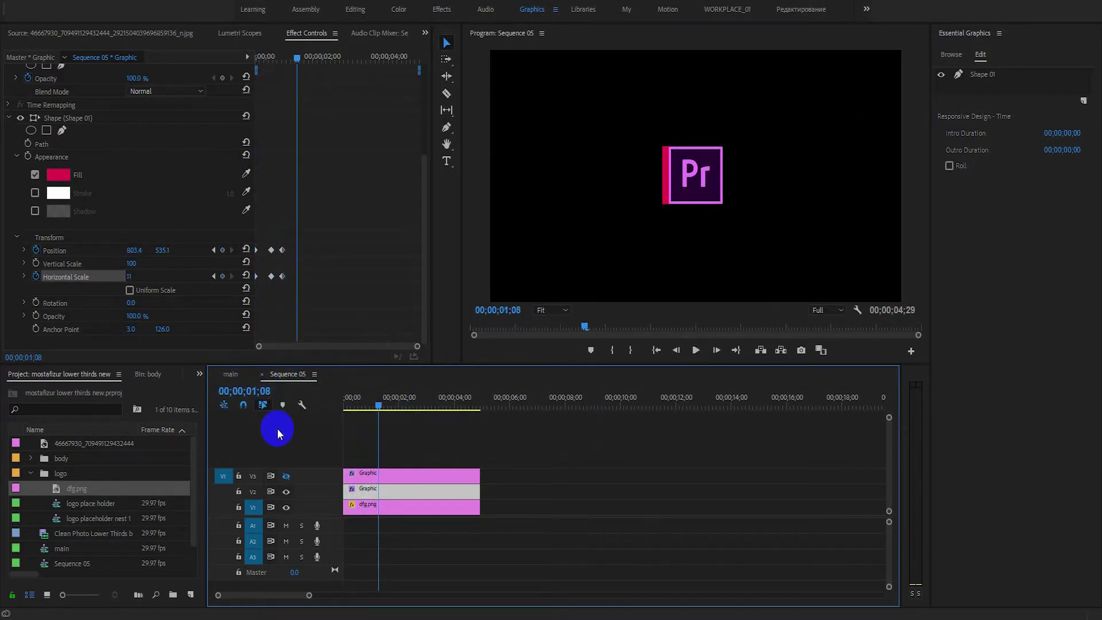
# Make the matte graphic on V3 visible again and reset its shape opacity to 100%
pyautogui.click(285, 476)
pyautogui.click(387, 487)
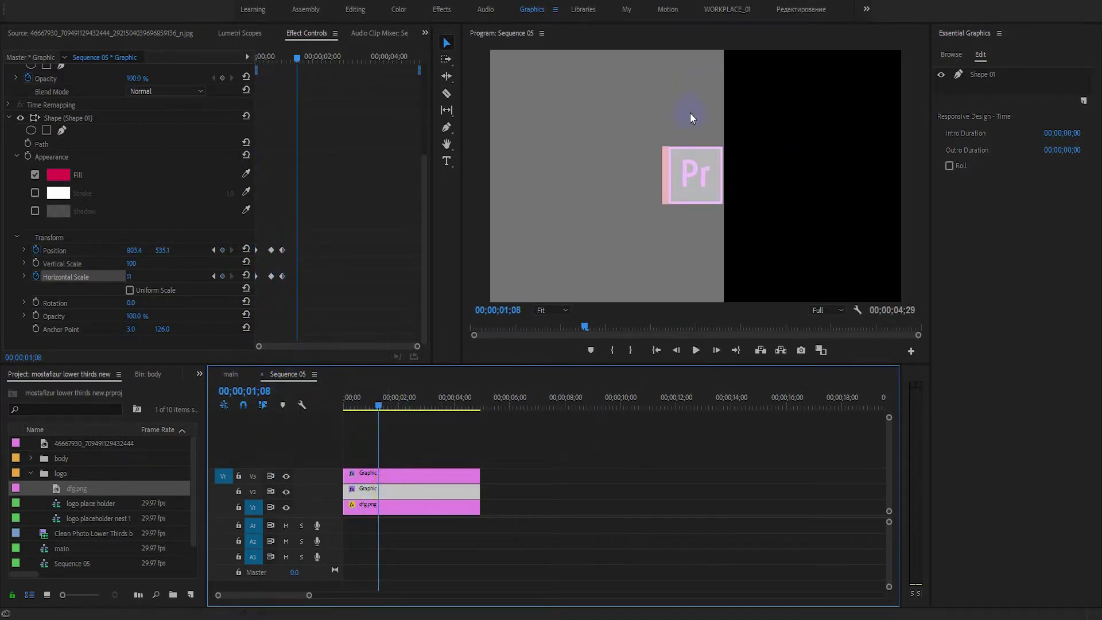
pyautogui.click(424, 251)
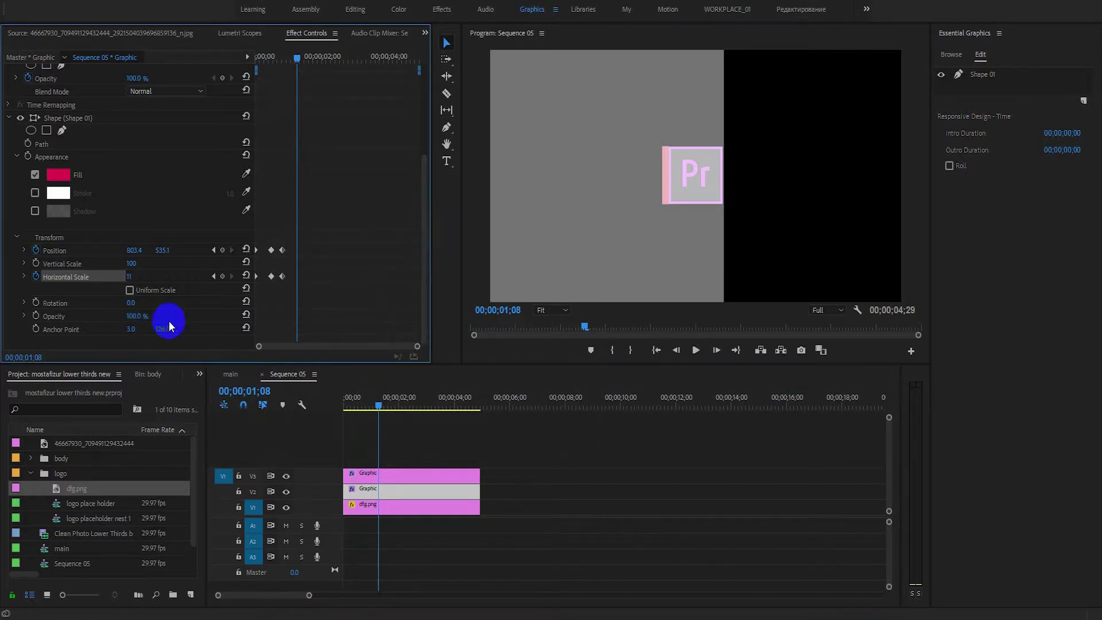
pyautogui.click(365, 475)
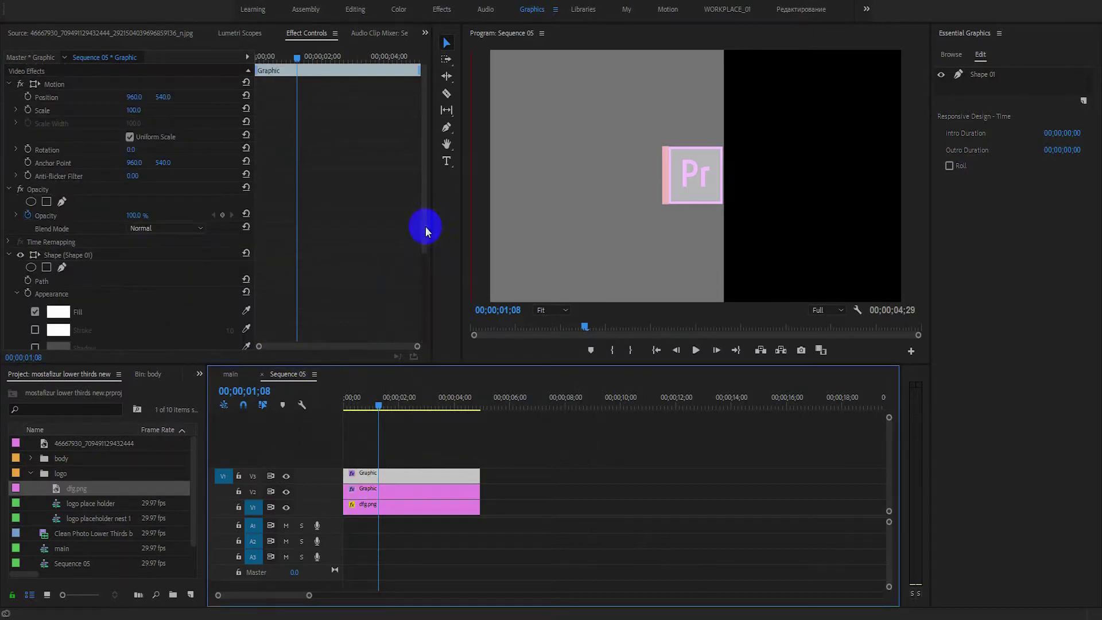
pyautogui.click(424, 271)
pyautogui.moveTo(423, 271); pyautogui.dragTo(421, 333)
pyautogui.click(247, 315)
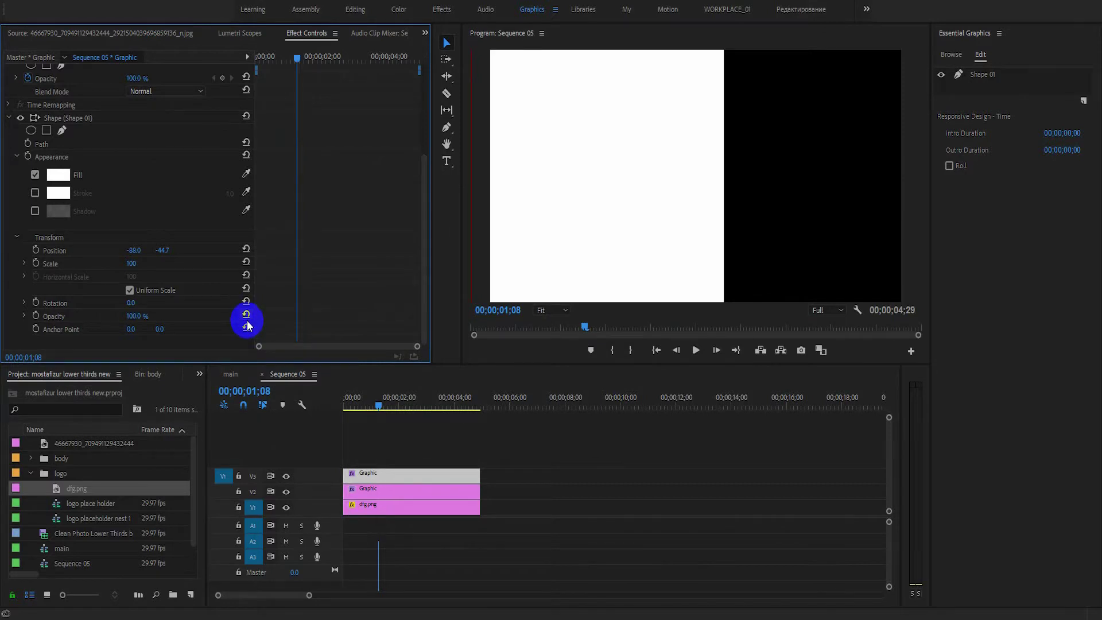
# Find the Track Matte Key effect by searching for "track" and apply it to the crimson graphic on V2
pyautogui.click(375, 492)
pyautogui.click(369, 488)
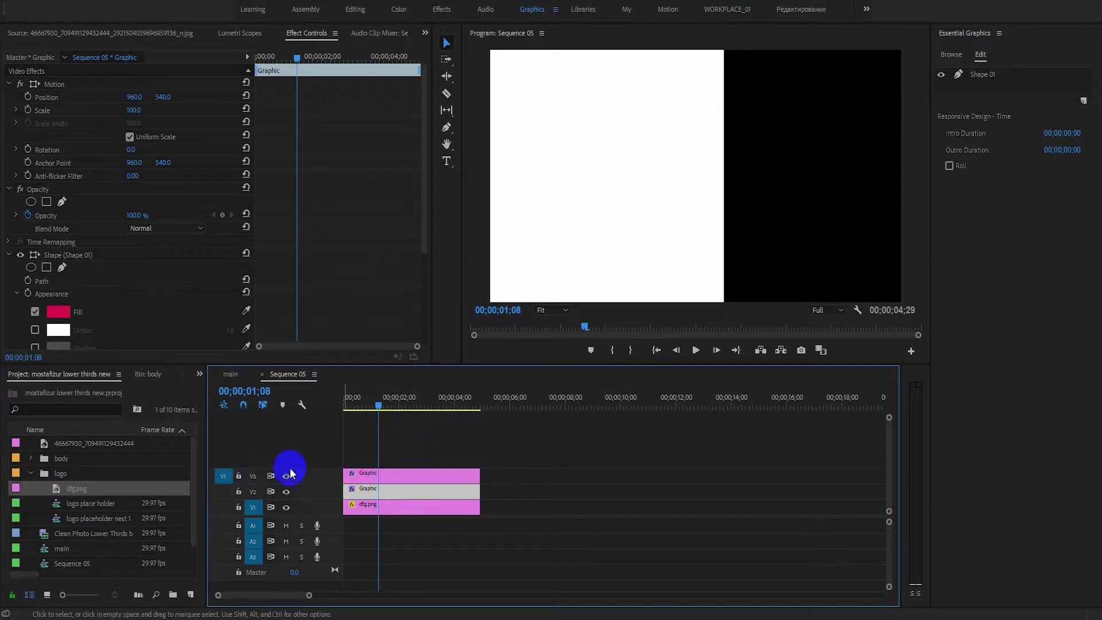
pyautogui.click(199, 373)
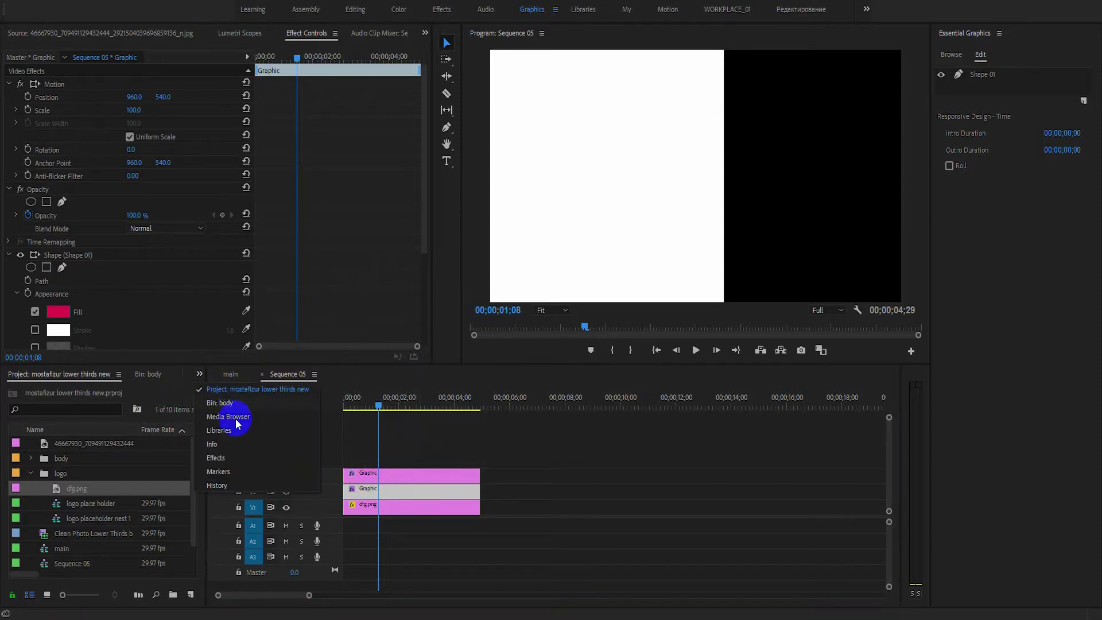
pyautogui.click(217, 456)
pyautogui.click(39, 396)
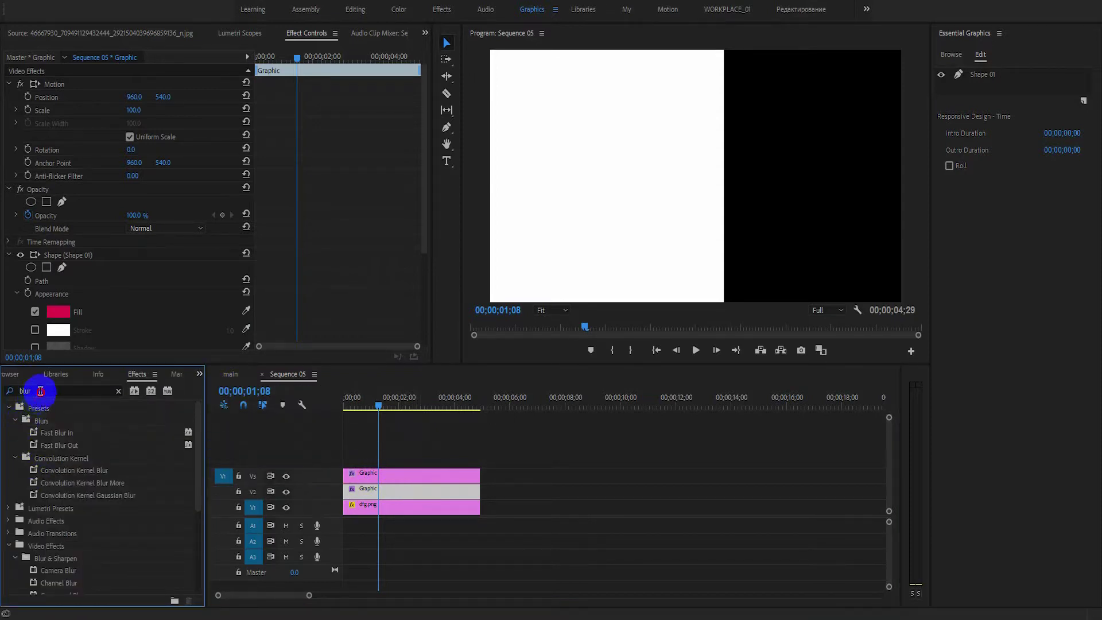
pyautogui.moveTo(40, 391); pyautogui.dragTo(18, 391)
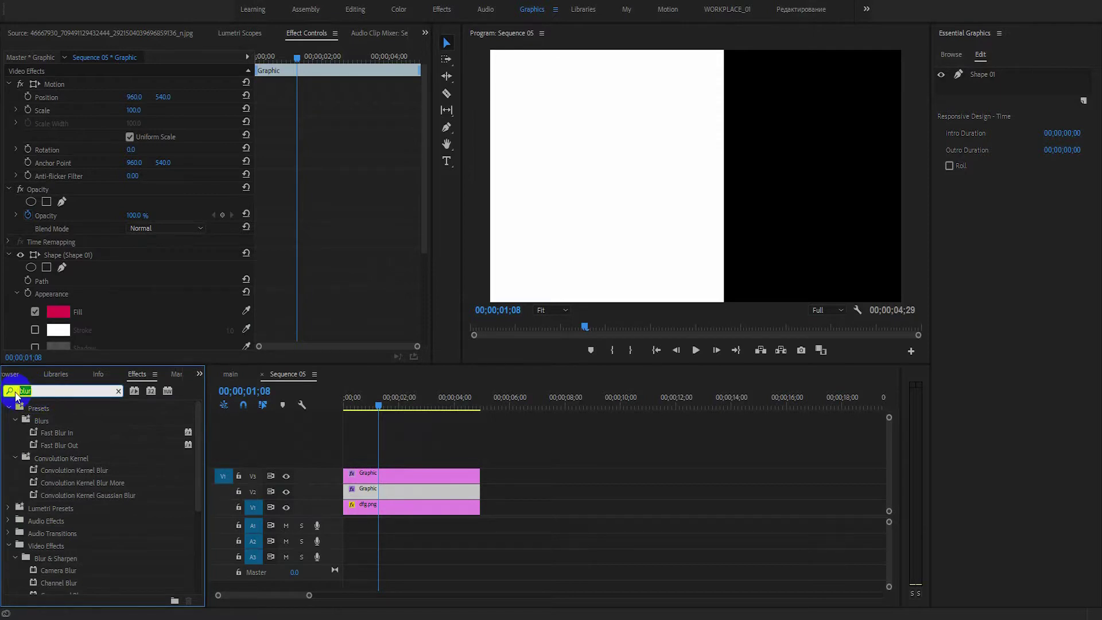
pyautogui.write('track')
pyautogui.click(44, 473)
pyautogui.click(57, 483)
pyautogui.moveTo(44, 485); pyautogui.dragTo(403, 497)
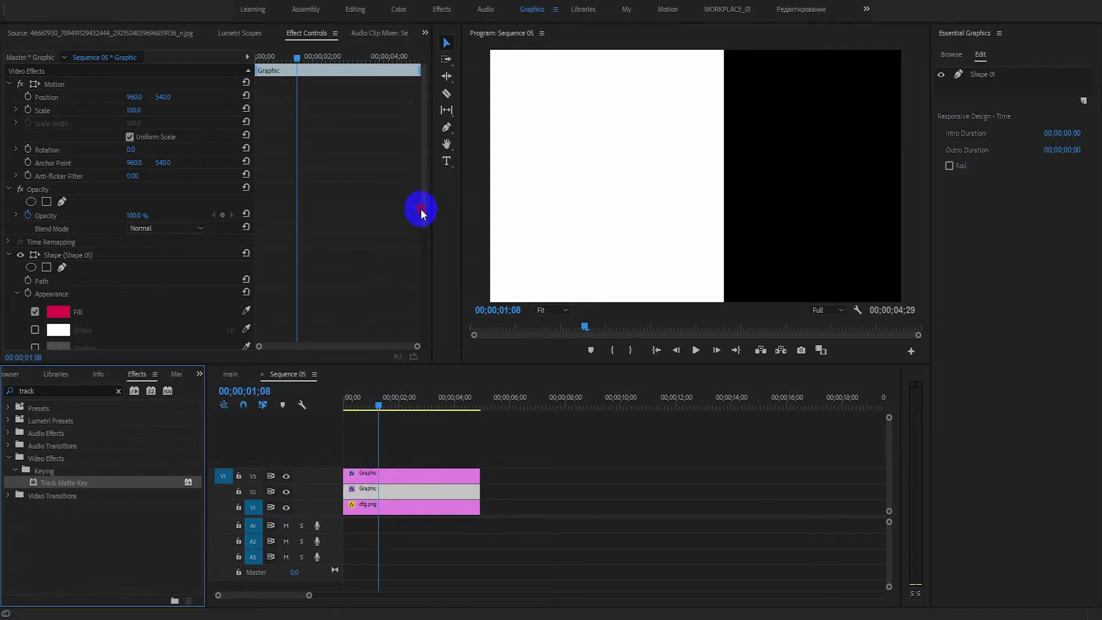
# Set the crimson graphic's Track Matte Key matte to Video 3 and replay the animation from the start
pyautogui.scroll(-5, 406, 300)
pyautogui.click(167, 304)
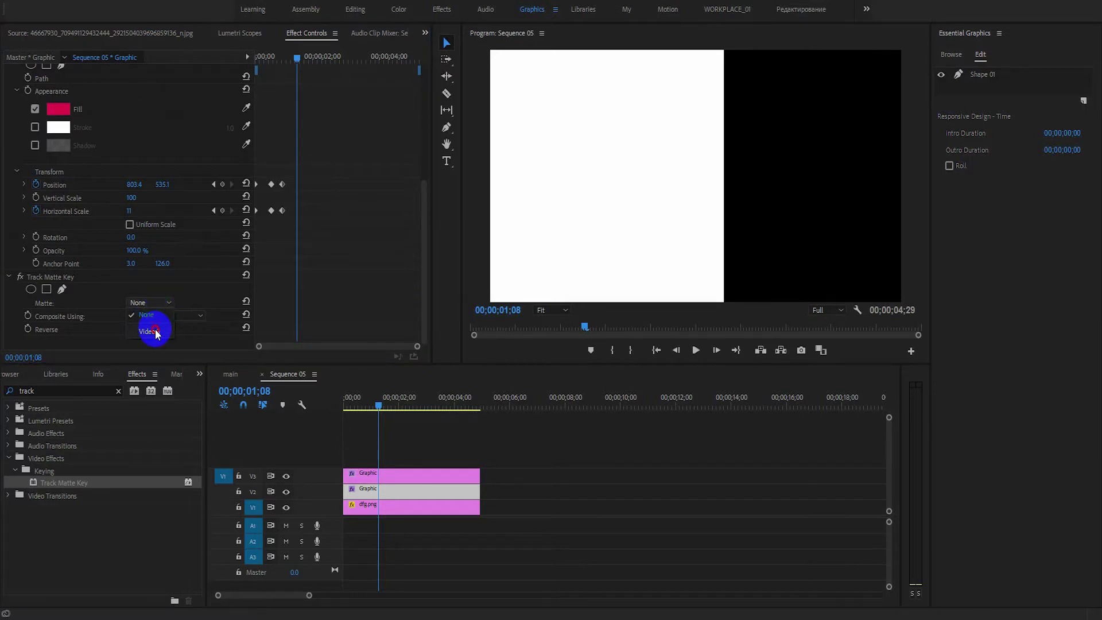
pyautogui.click(151, 332)
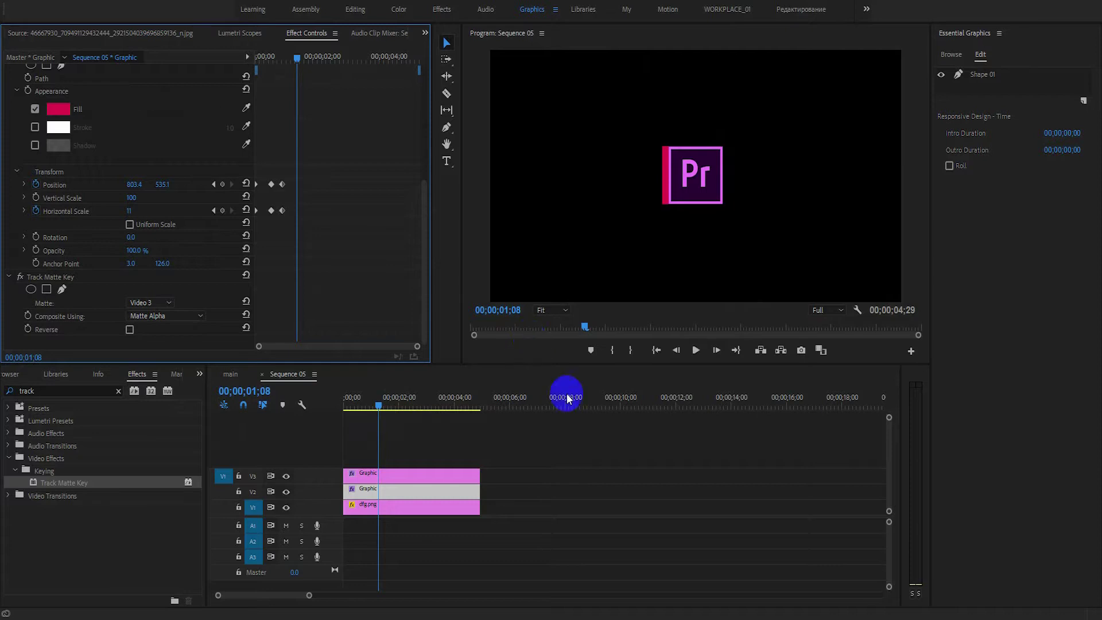
pyautogui.moveTo(370, 403); pyautogui.dragTo(332, 406)
pyautogui.press('space')
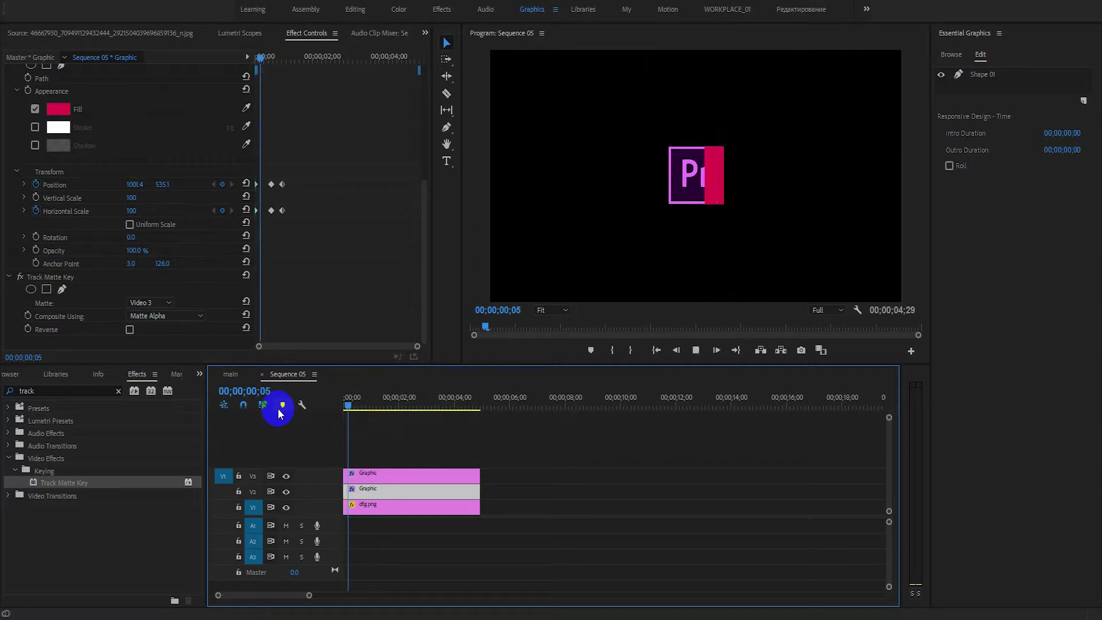
pyautogui.moveTo(391, 400); pyautogui.dragTo(296, 402)
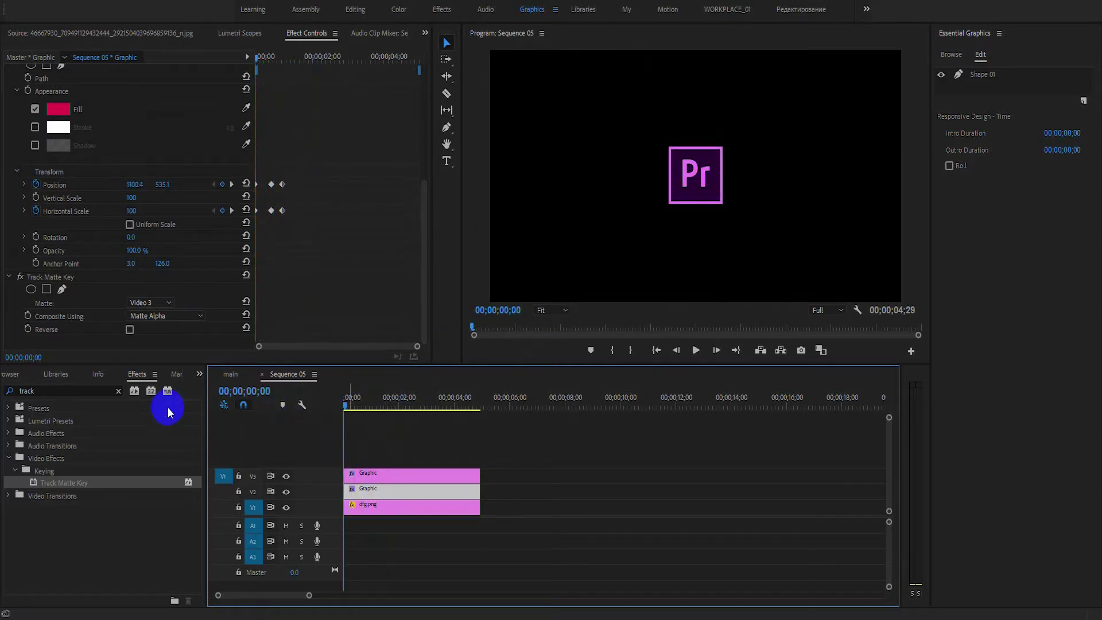
# Play the finished lower third in the main sequence as a reference, and return to Sequence 05
pyautogui.click(231, 373)
pyautogui.moveTo(491, 402); pyautogui.dragTo(330, 412)
pyautogui.press('space')
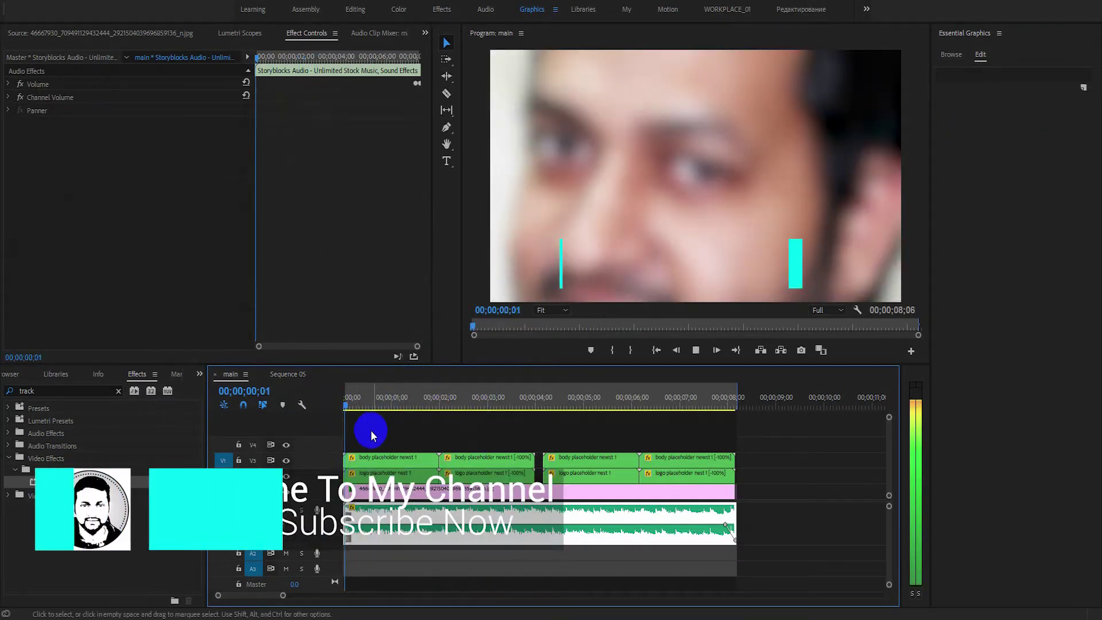
pyautogui.press('space')
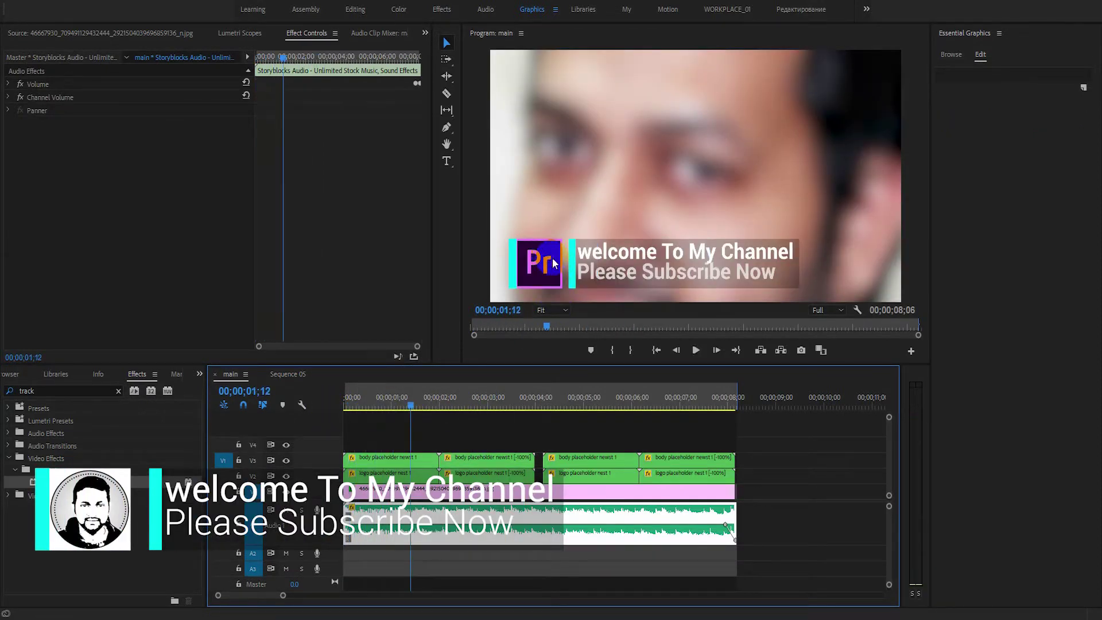
pyautogui.click(289, 376)
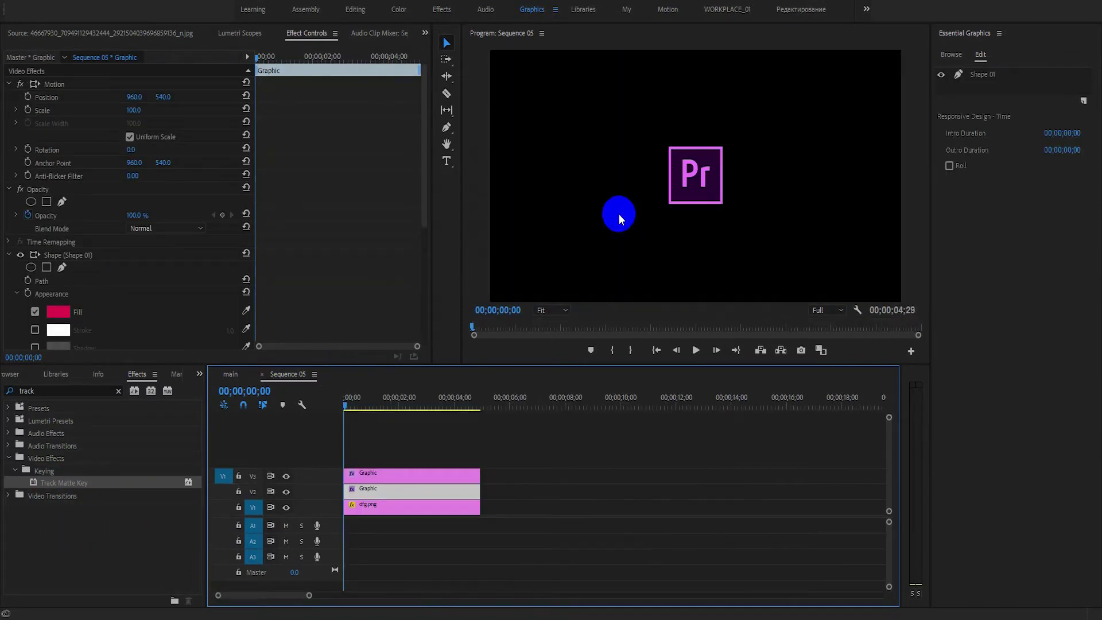
# Shift the dfg.png logo clip to start at 00;00;00;16 and trim its end to match the two graphics above
pyautogui.click(268, 396)
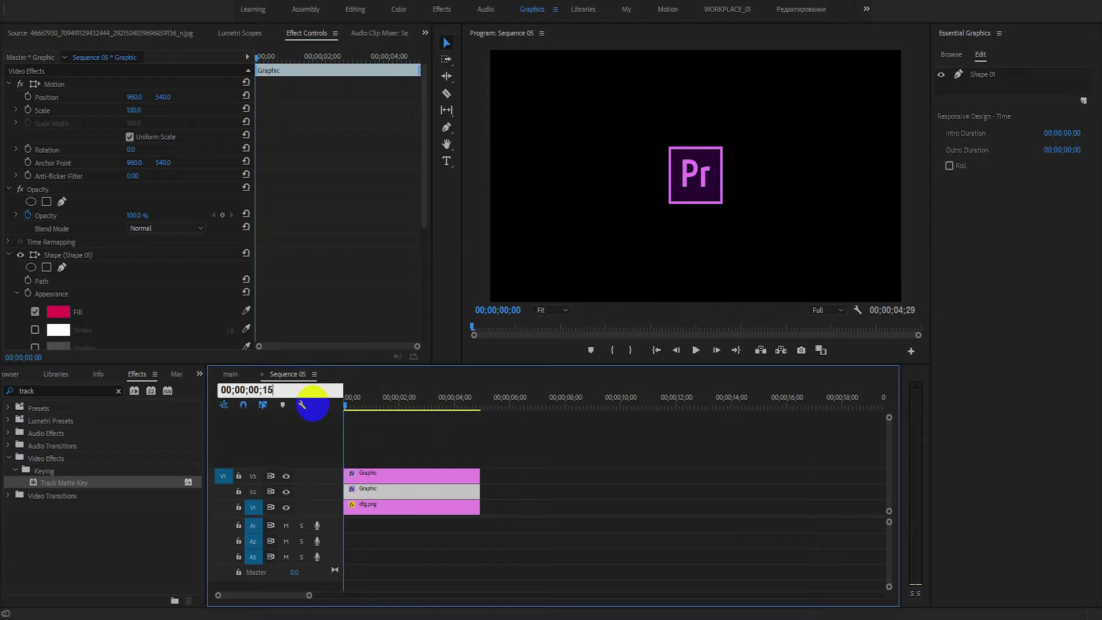
pyautogui.write('15')
pyautogui.press('Return')
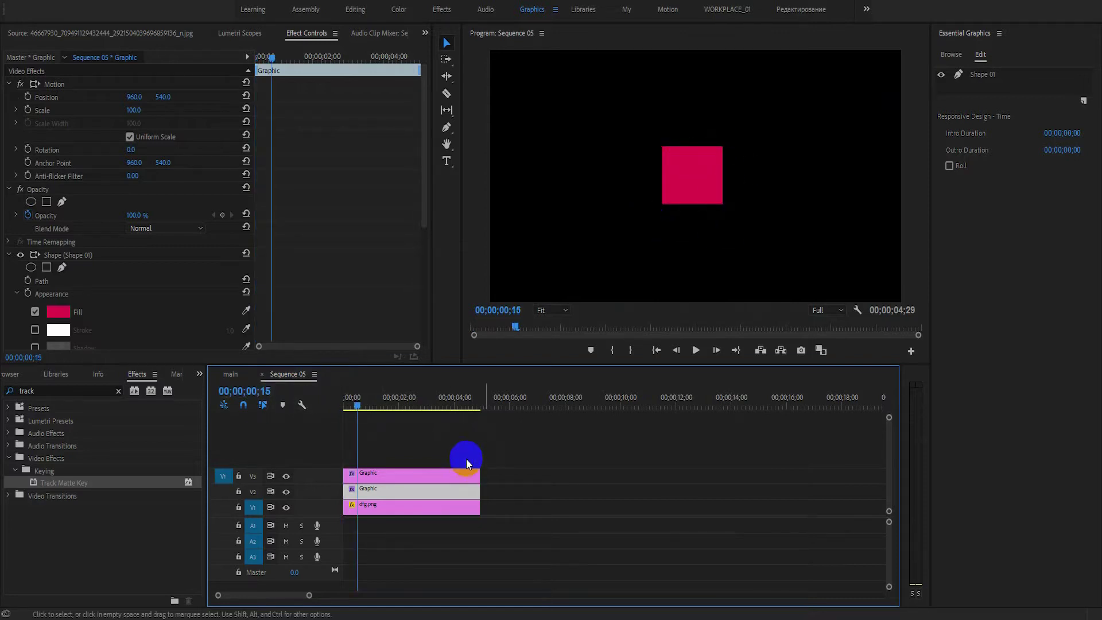
pyautogui.click(265, 394)
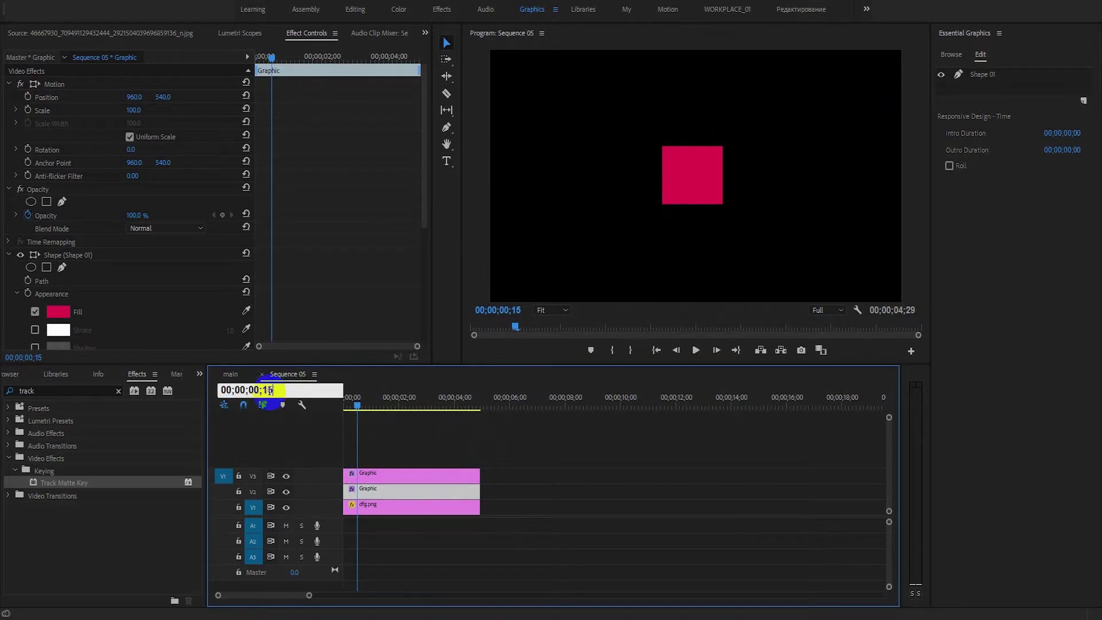
pyautogui.press('Return')
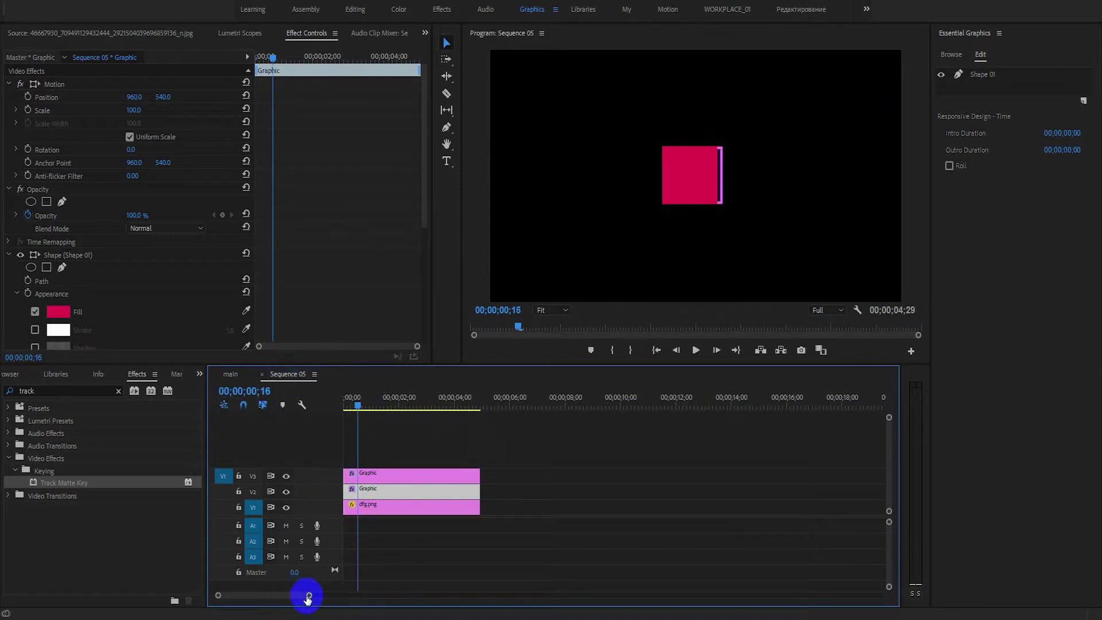
pyautogui.moveTo(310, 597); pyautogui.dragTo(260, 595)
pyautogui.moveTo(364, 509); pyautogui.dragTo(415, 508)
pyautogui.moveTo(870, 510); pyautogui.dragTo(822, 510)
pyautogui.moveTo(396, 406); pyautogui.dragTo(291, 406)
pyautogui.click(849, 260)
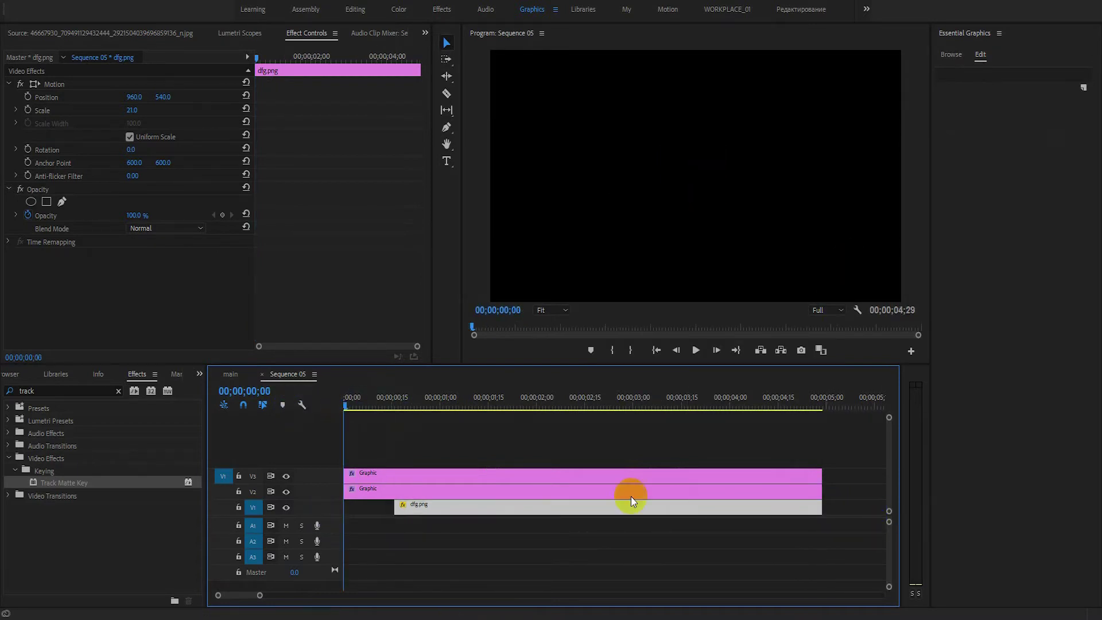
# Enlarge the program preview by resizing the surrounding panels, and give the video tracks more room in the timeline
pyautogui.moveTo(259, 595); pyautogui.dragTo(284, 595)
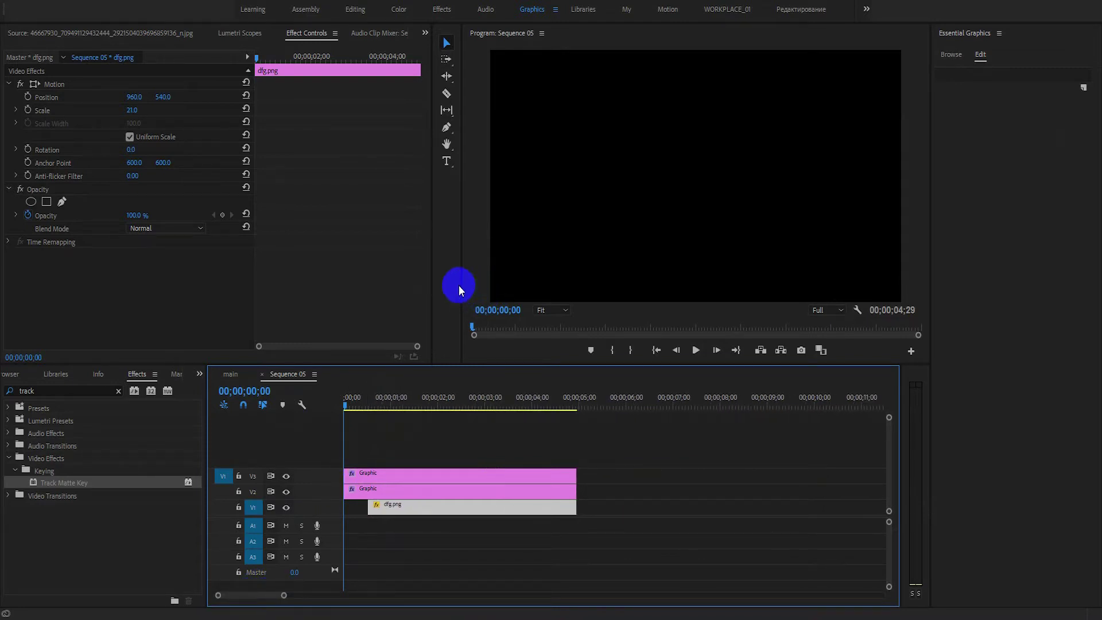
pyautogui.moveTo(460, 284); pyautogui.dragTo(327, 278)
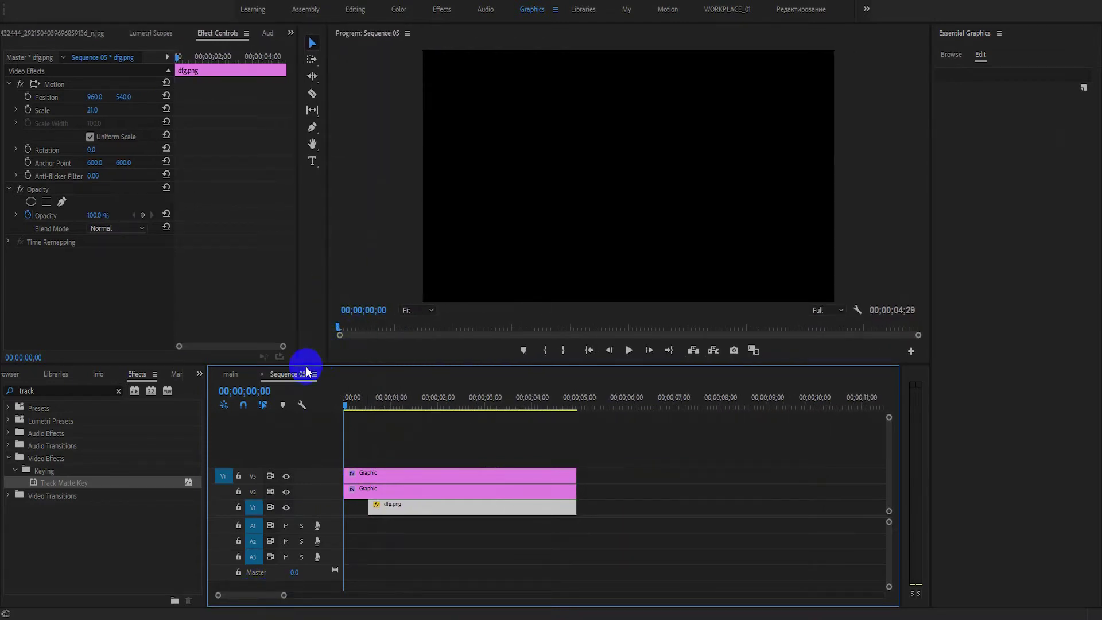
pyautogui.moveTo(317, 365); pyautogui.dragTo(315, 416)
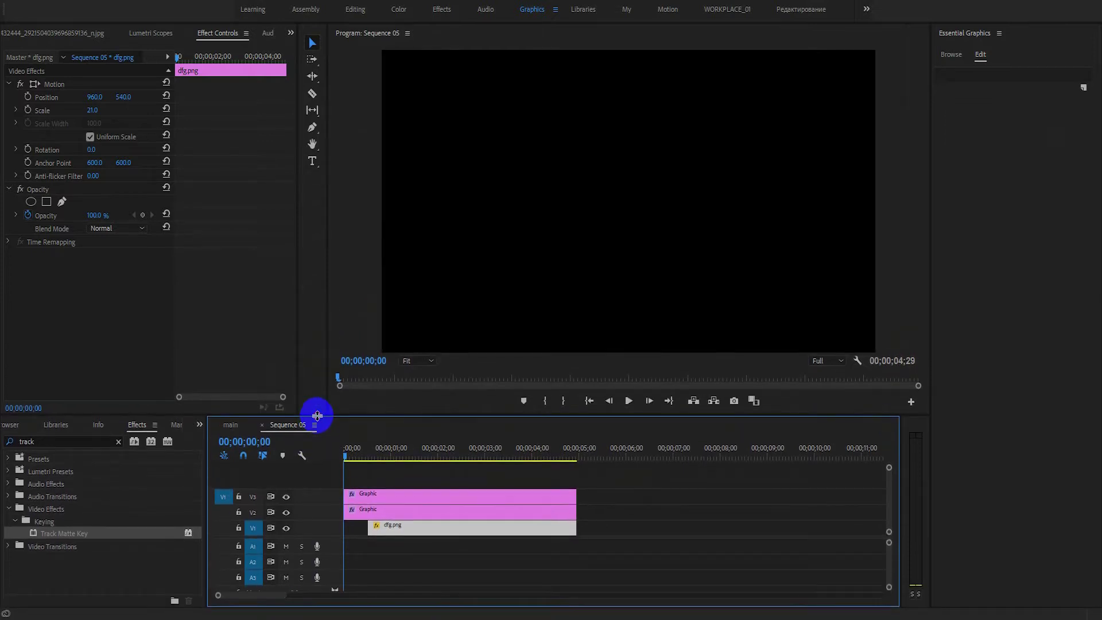
pyautogui.moveTo(335, 537); pyautogui.dragTo(322, 560)
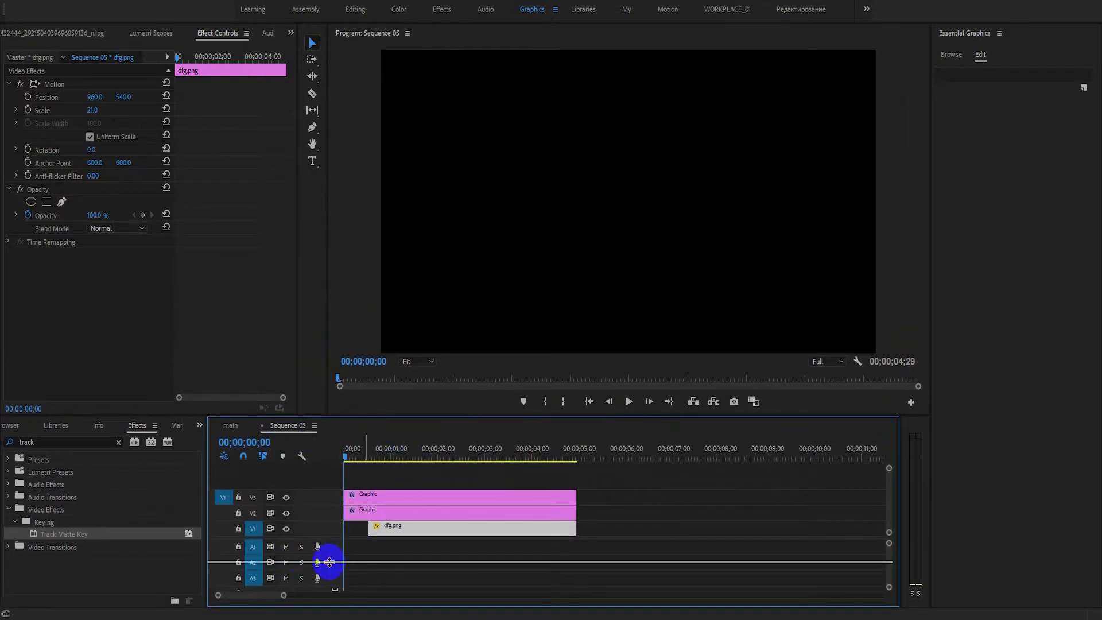
# Play Sequence 05 twice from the start to check the logo reveal behind the crimson rectangle
pyautogui.press('space')
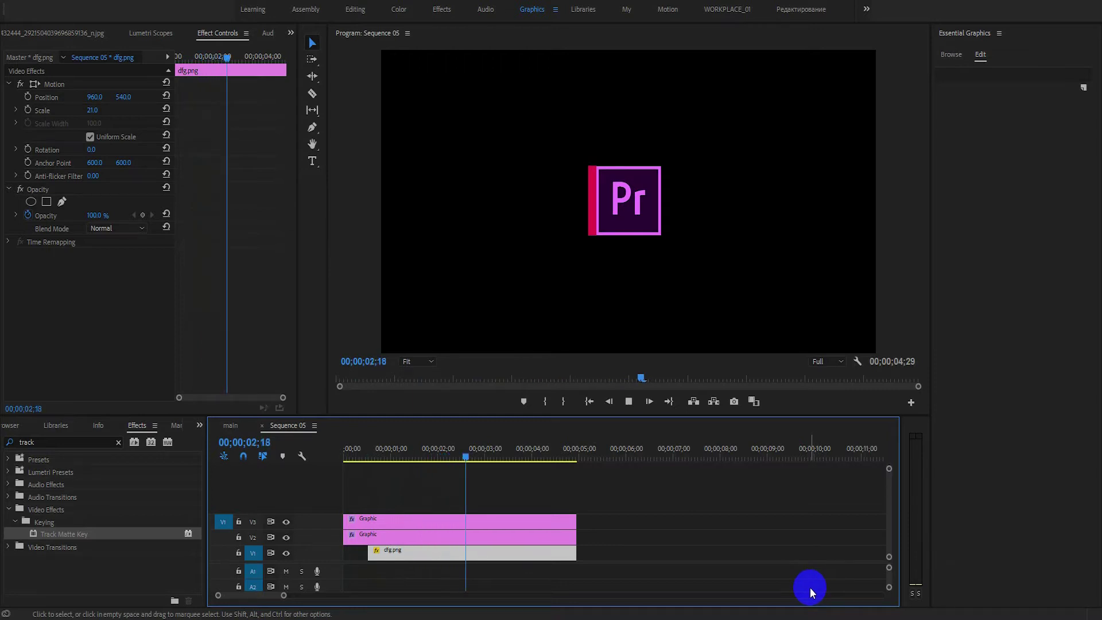
pyautogui.press('space')
pyautogui.moveTo(534, 454); pyautogui.dragTo(289, 457)
pyautogui.press('space')
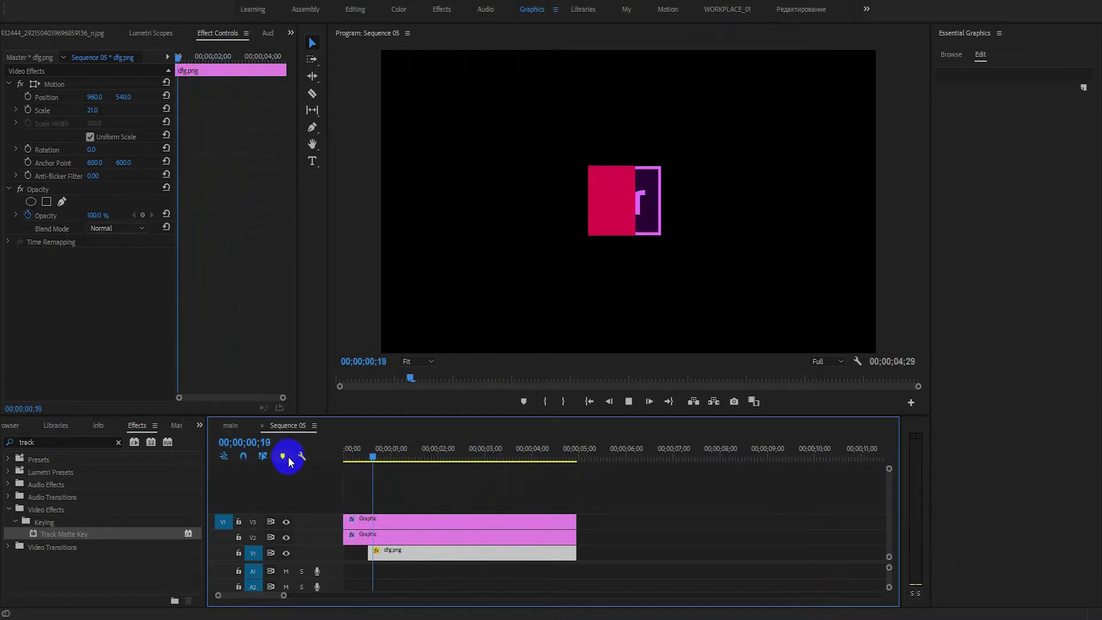
pyautogui.press('space')
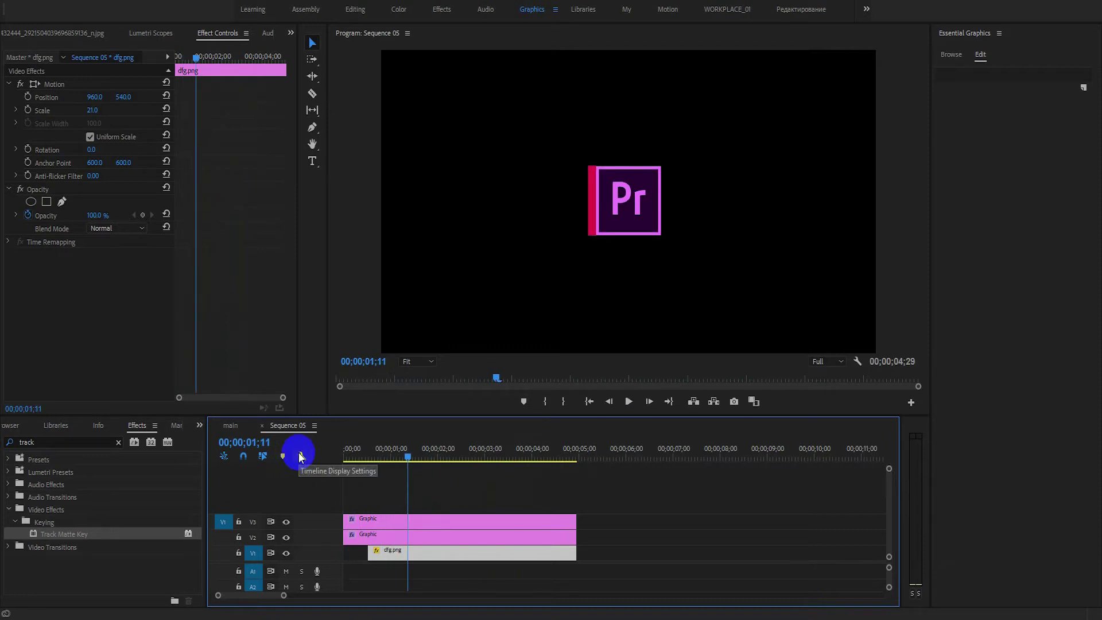
# Scrub the main sequence between 00;00;00;23 and 00;00;01;17 to examine how the reference bar uncovers the logo and text
pyautogui.click(230, 425)
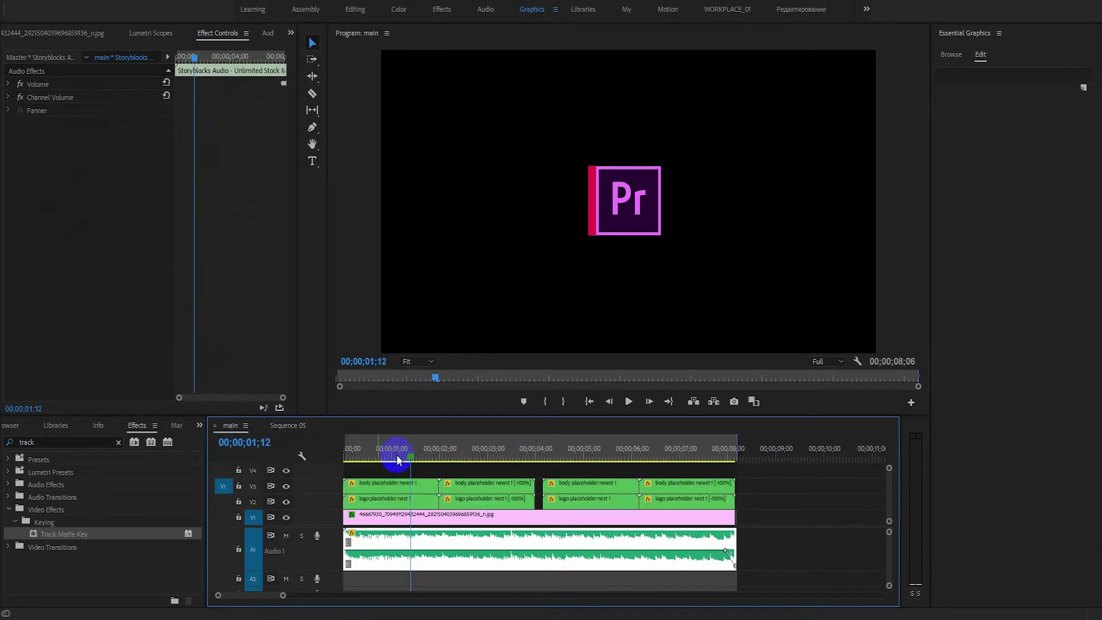
pyautogui.moveTo(412, 459); pyautogui.dragTo(380, 456)
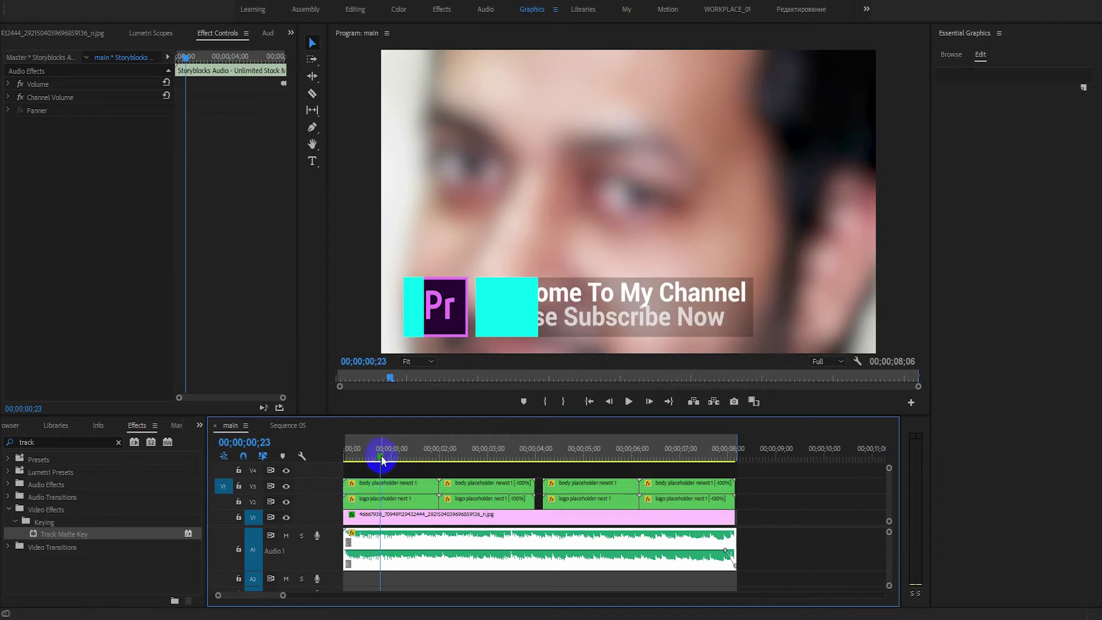
pyautogui.moveTo(381, 460); pyautogui.dragTo(418, 455)
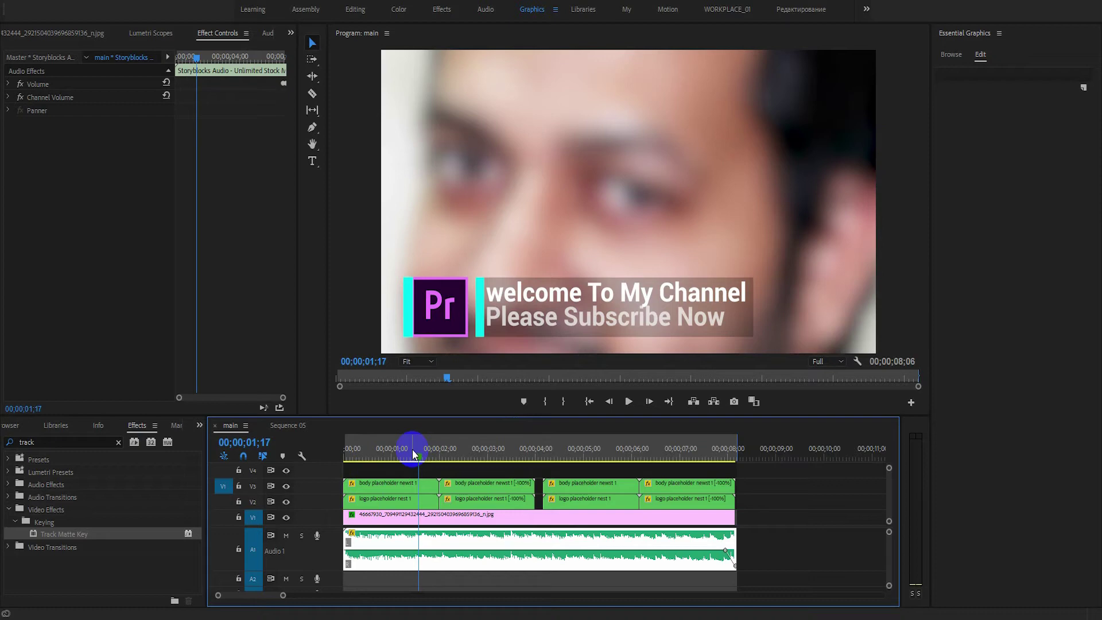
# Compare the two lower-third layouts in the main sequence at 00;00;04;14, 00;00;01;14 and 00;00;04;29
pyautogui.click(560, 453)
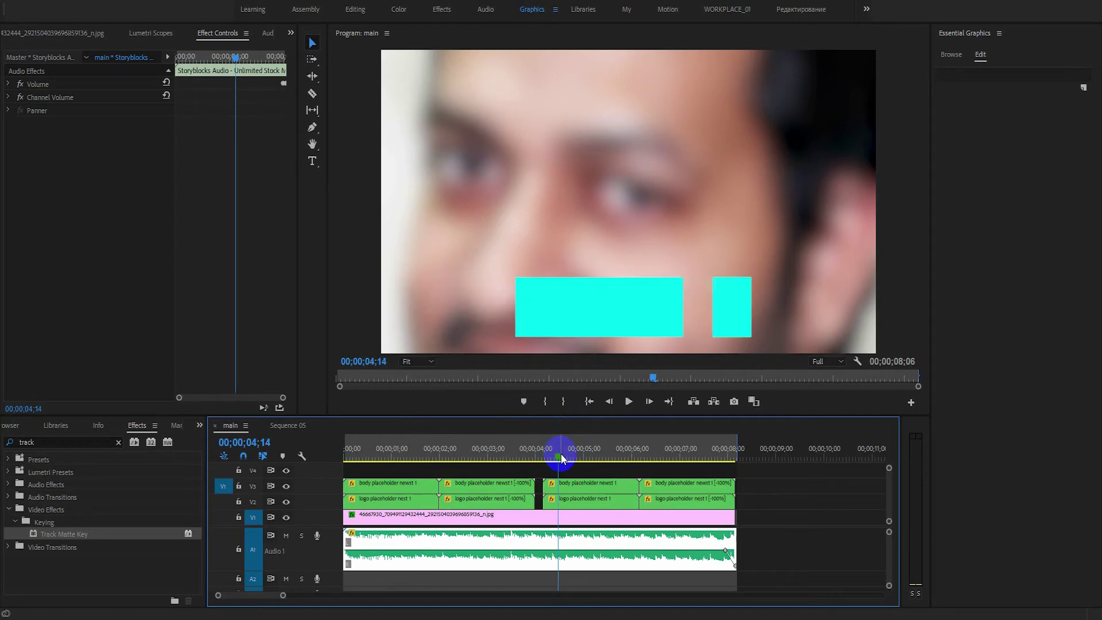
pyautogui.click(413, 455)
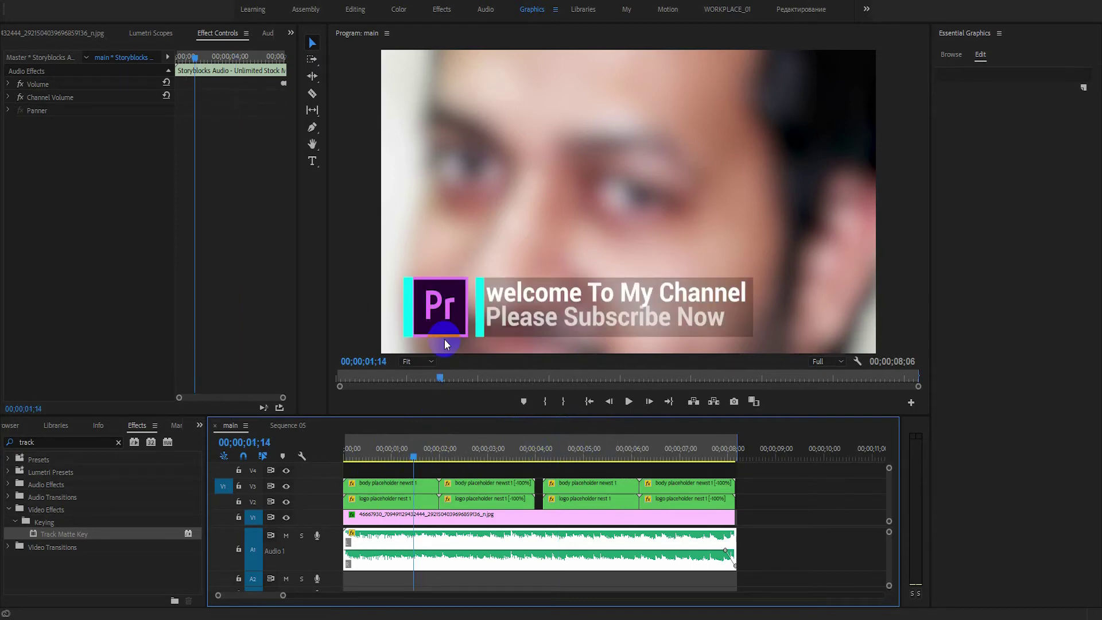
pyautogui.click(581, 452)
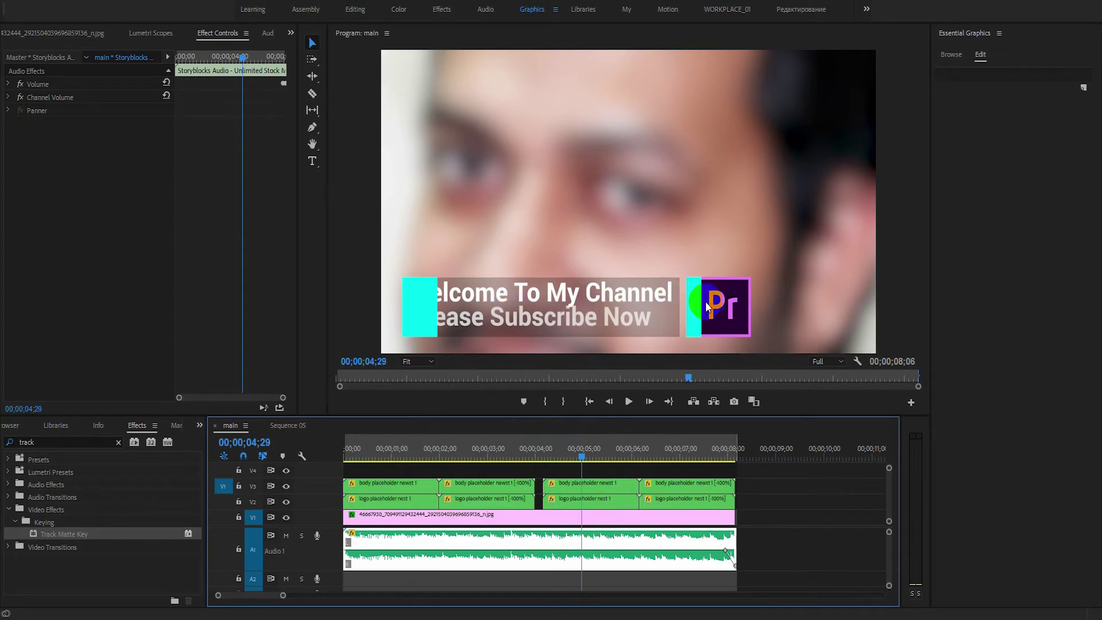
# Switch to the browser and watch the Clean Photo Lower Thirds preview muted, pausing at the lower third with the extra tagline bar
pyautogui.click(299, 618)
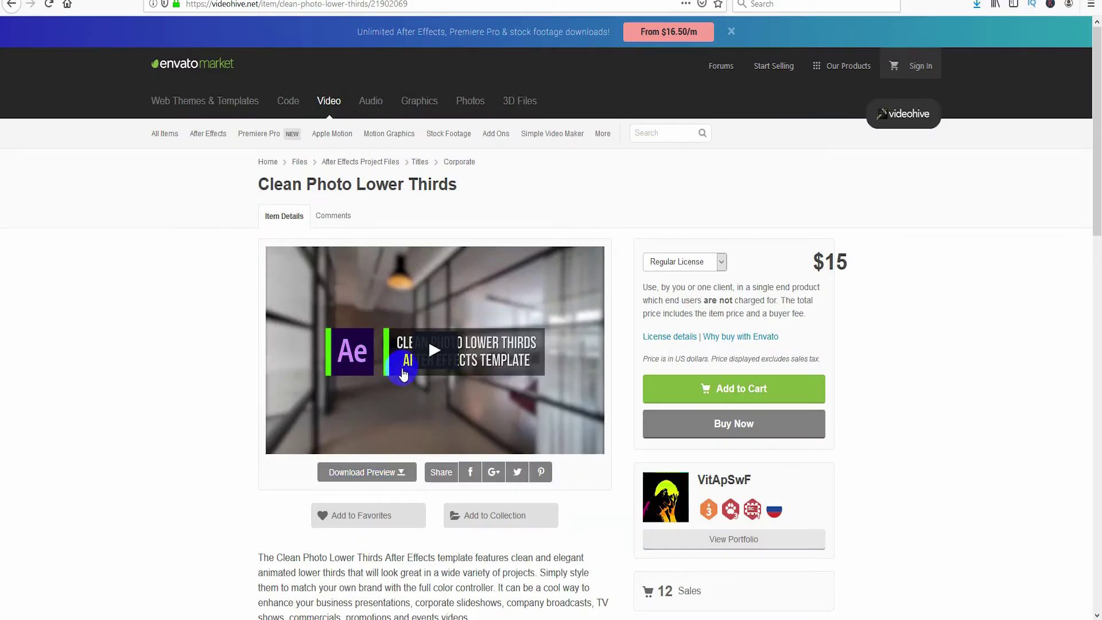
pyautogui.click(427, 351)
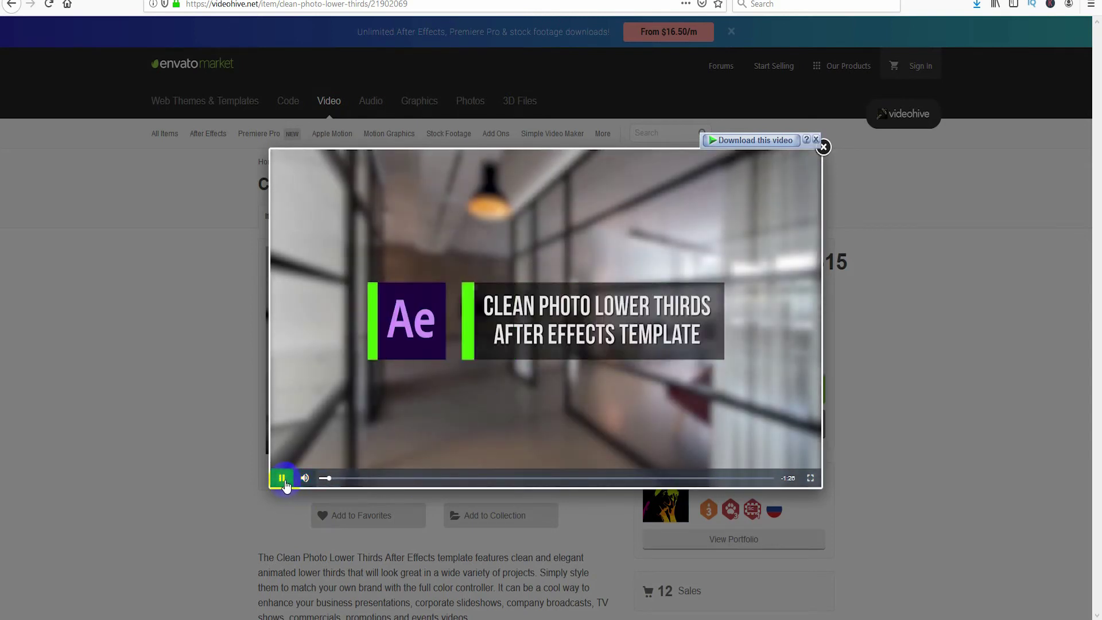
pyautogui.click(304, 480)
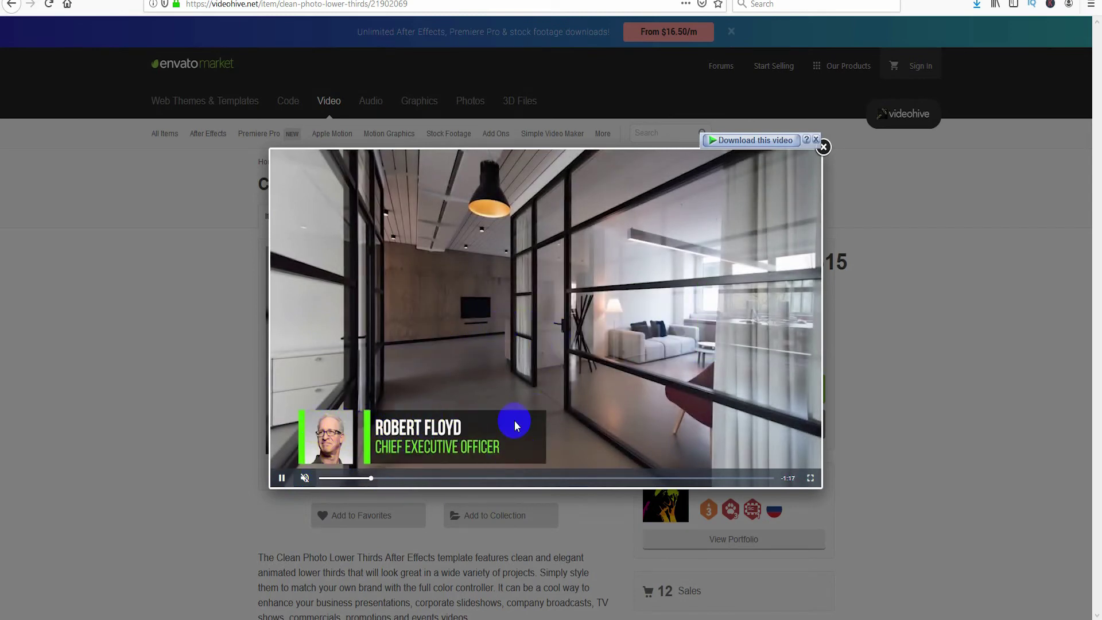
pyautogui.click(337, 429)
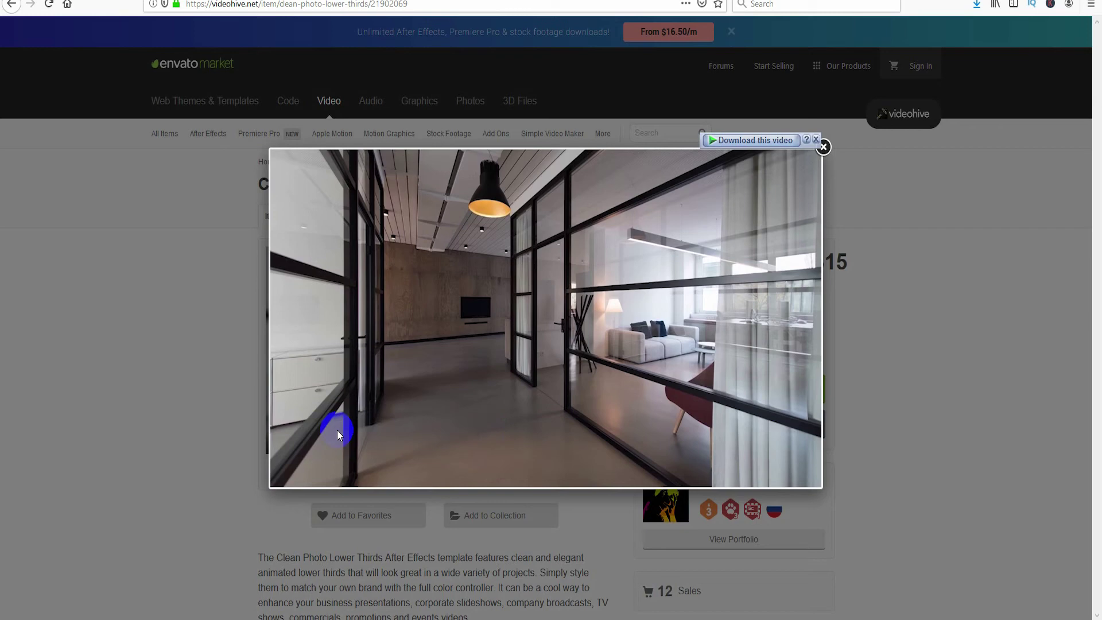
pyautogui.click(282, 479)
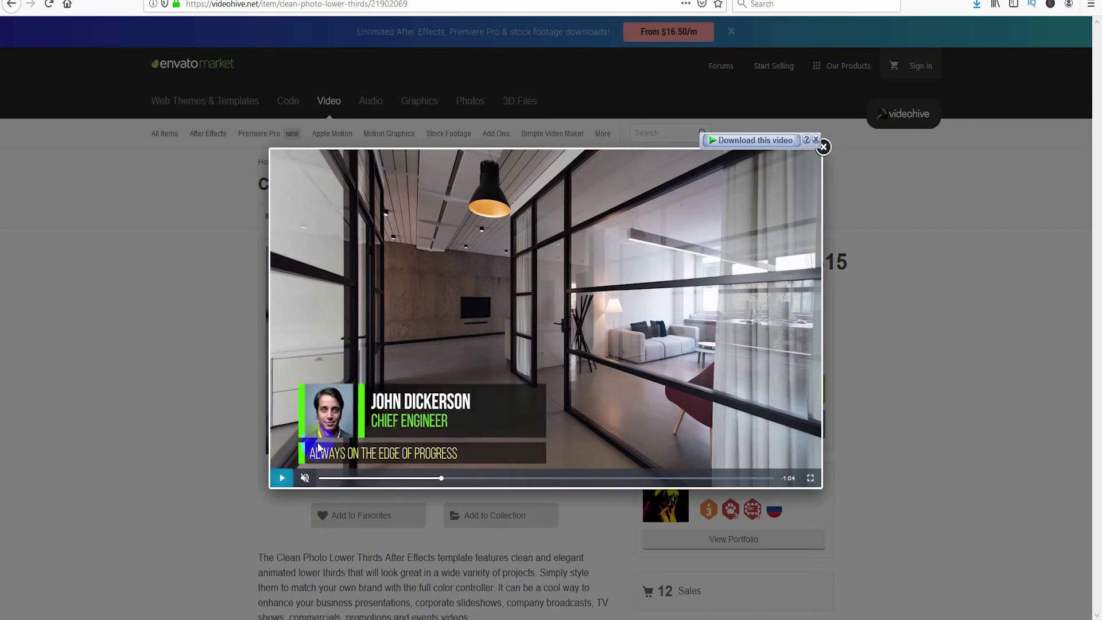